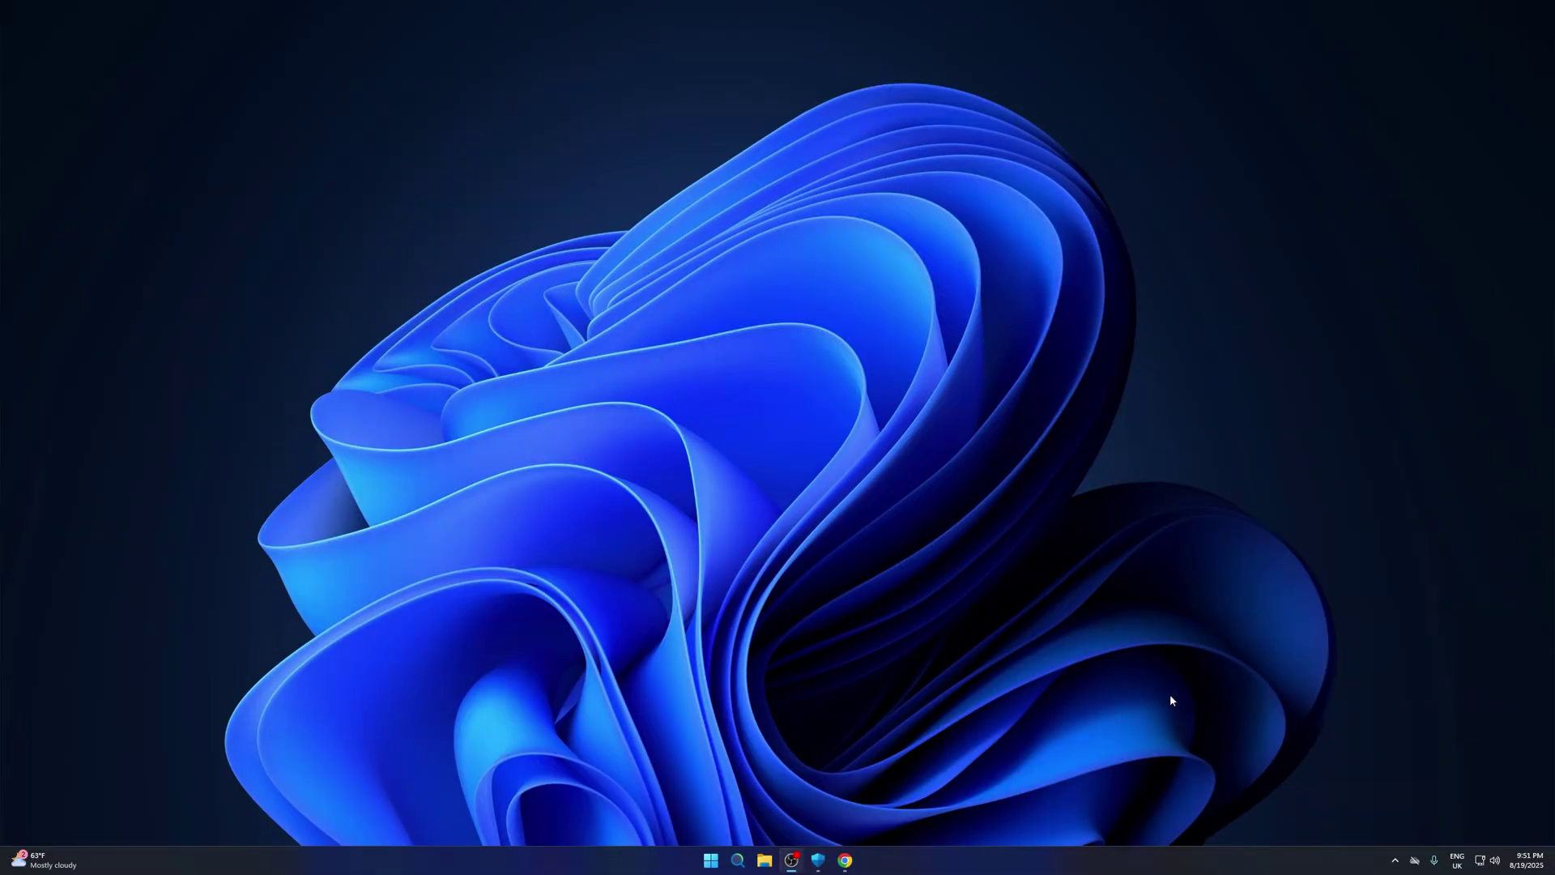
Switch to Chrome and check the recent download history for the Subway Surfers in 2025 FkostaTutorials Edition.rar archive
{"action": "key", "text": "alt+Tab"}
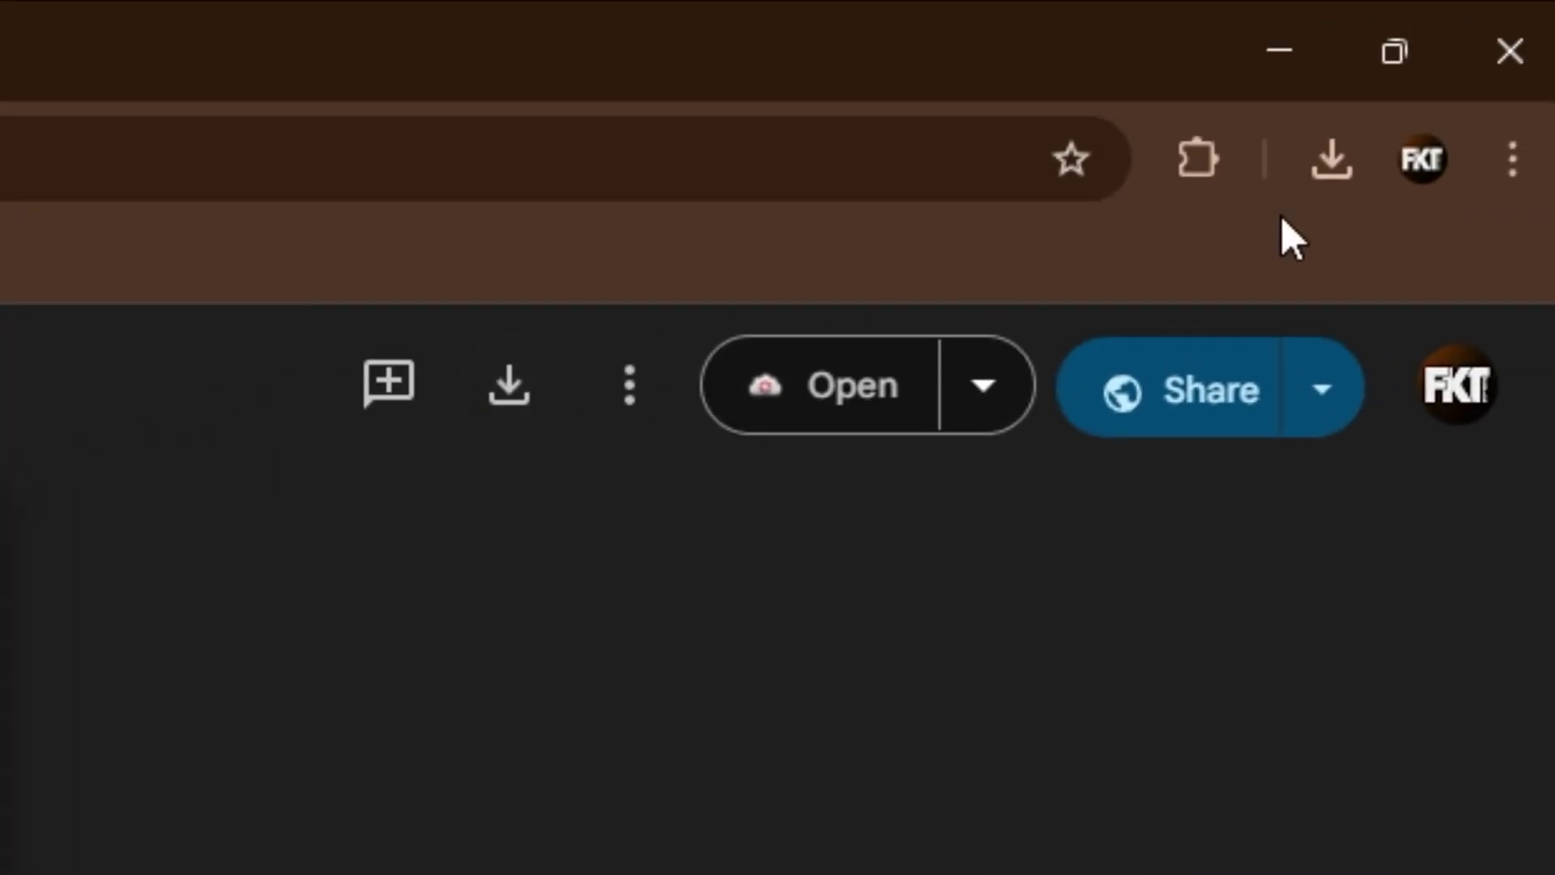
{"action": "left_click", "coordinate": [1498, 42]}
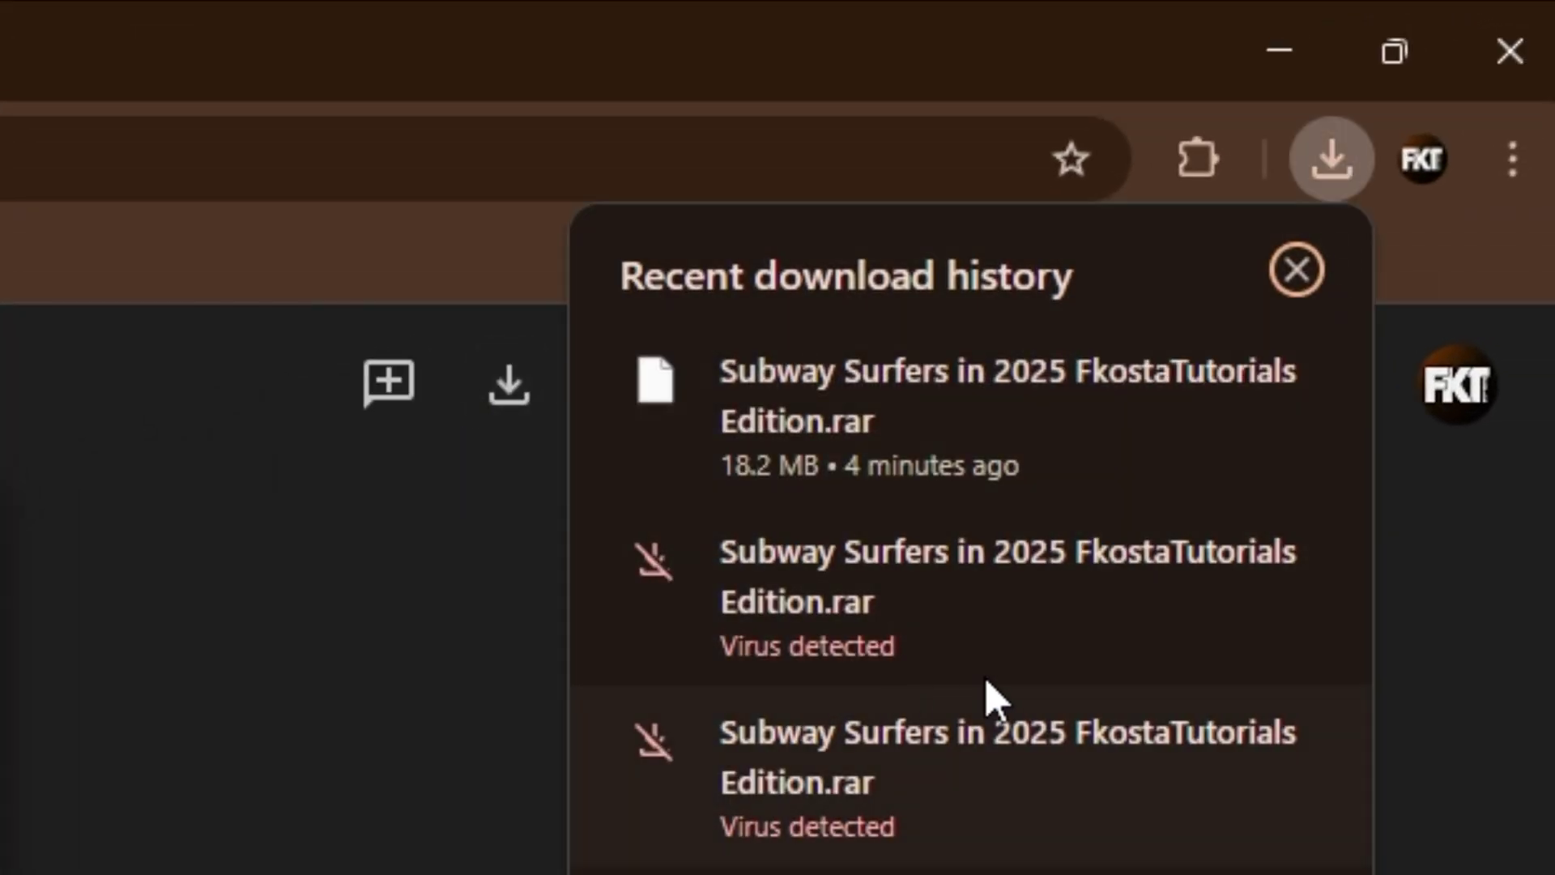
{"action": "left_click", "coordinate": [1220, 322]}
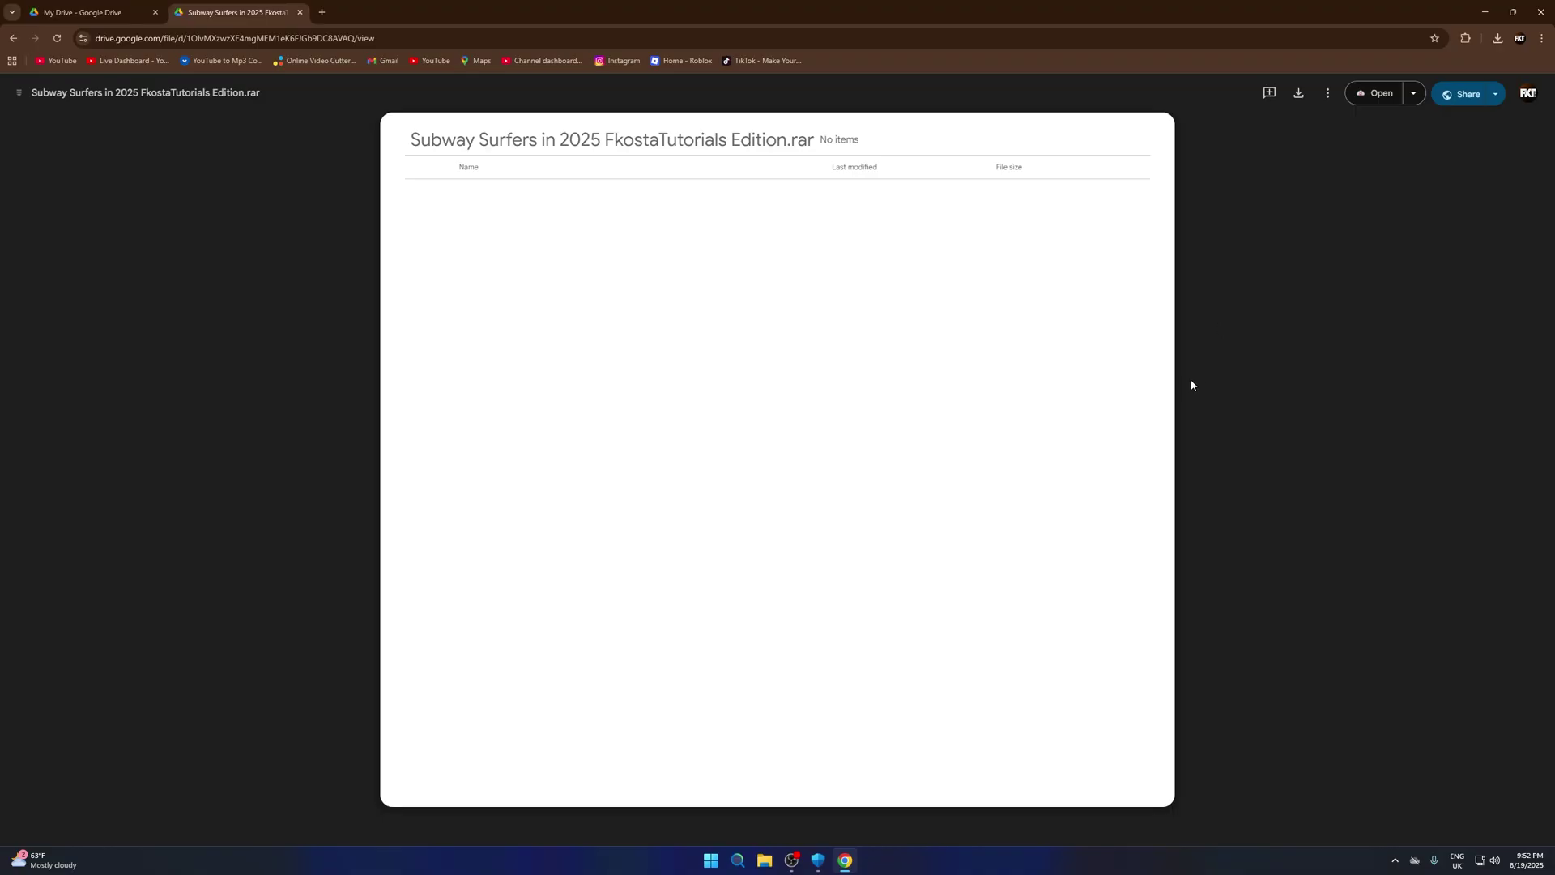
Search the system for Windows Security and open the app
{"action": "key", "text": "super"}
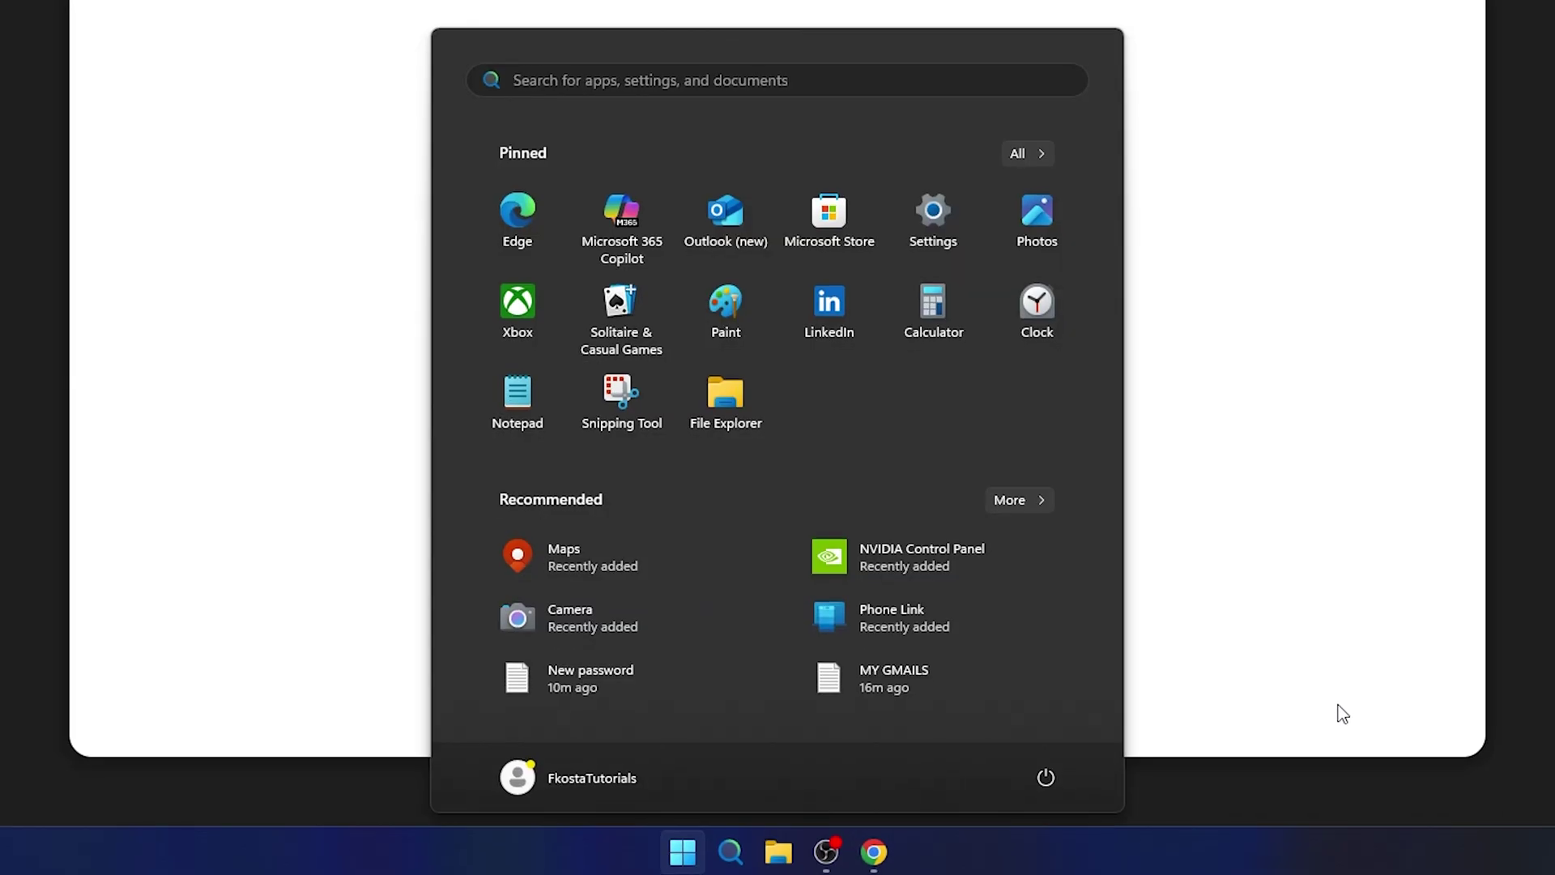
{"action": "type", "text": "windows security"}
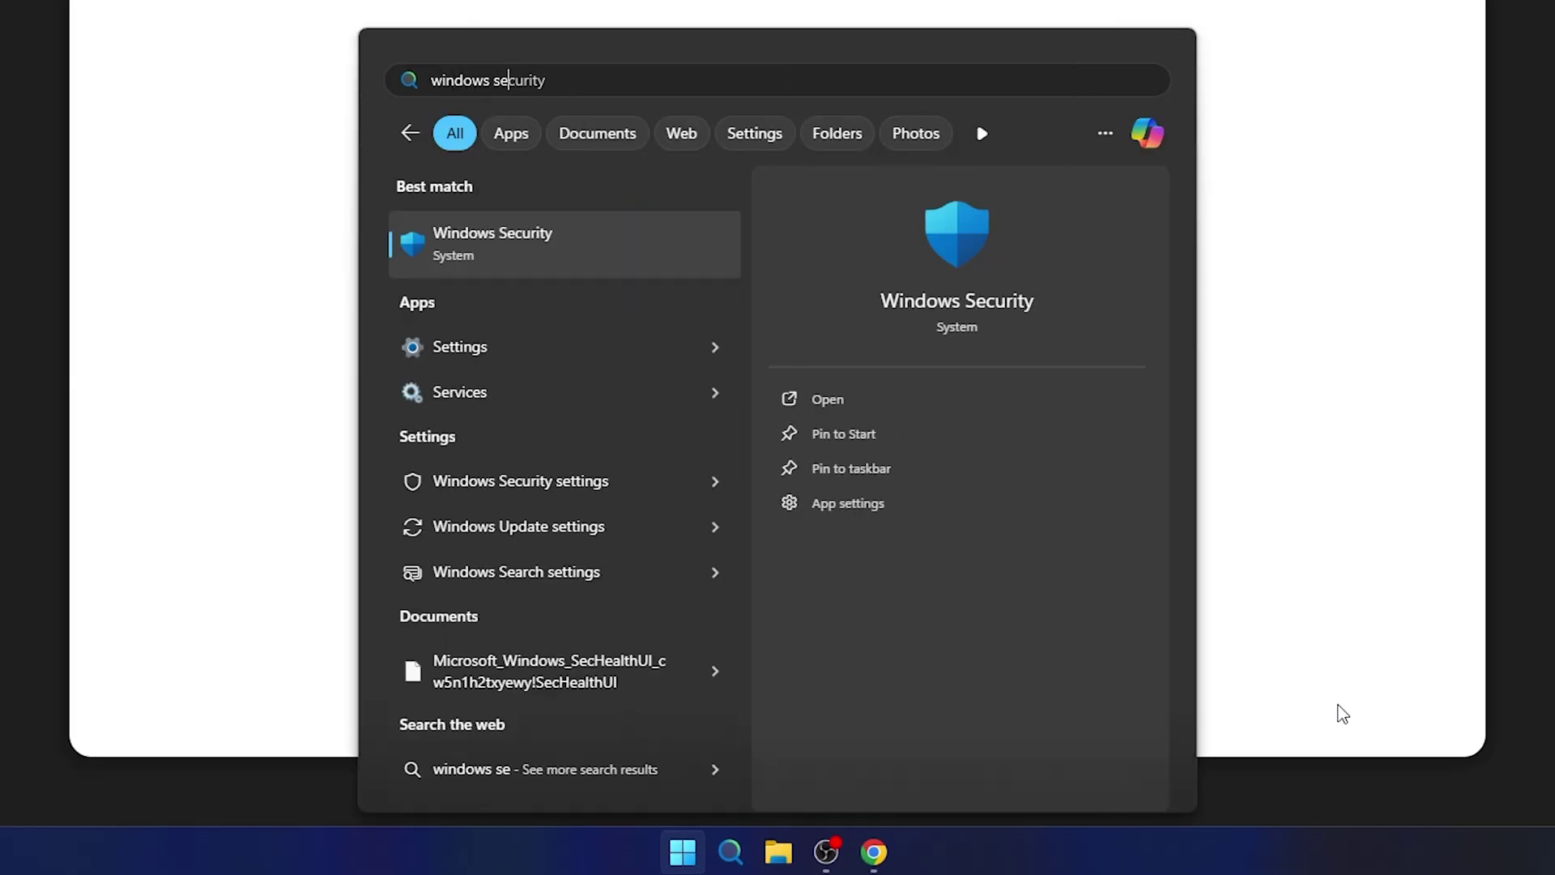
{"action": "left_click", "coordinate": [618, 249]}
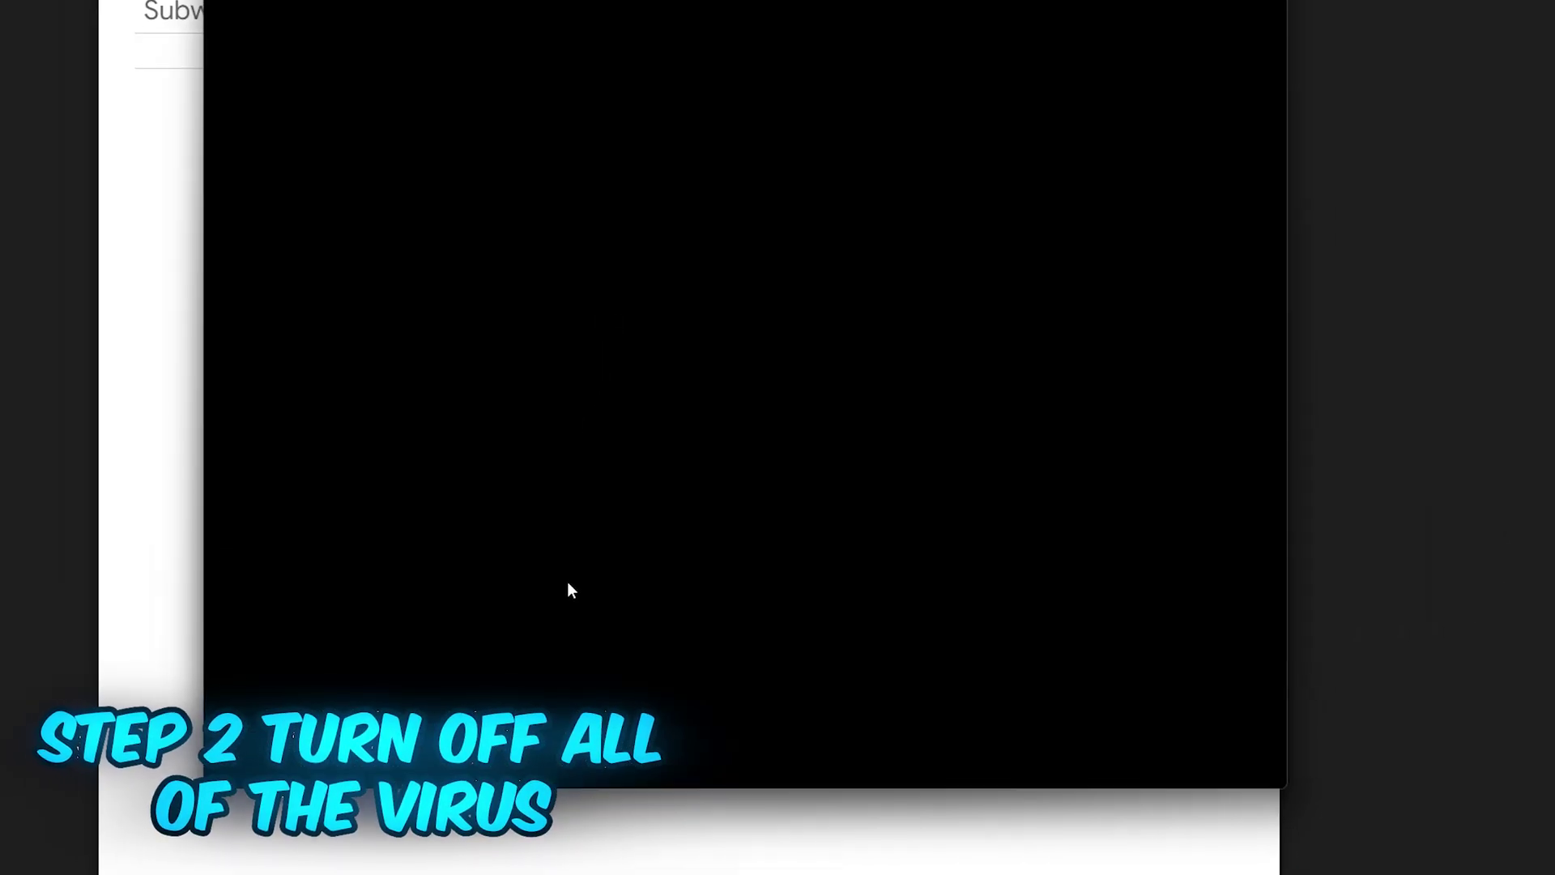
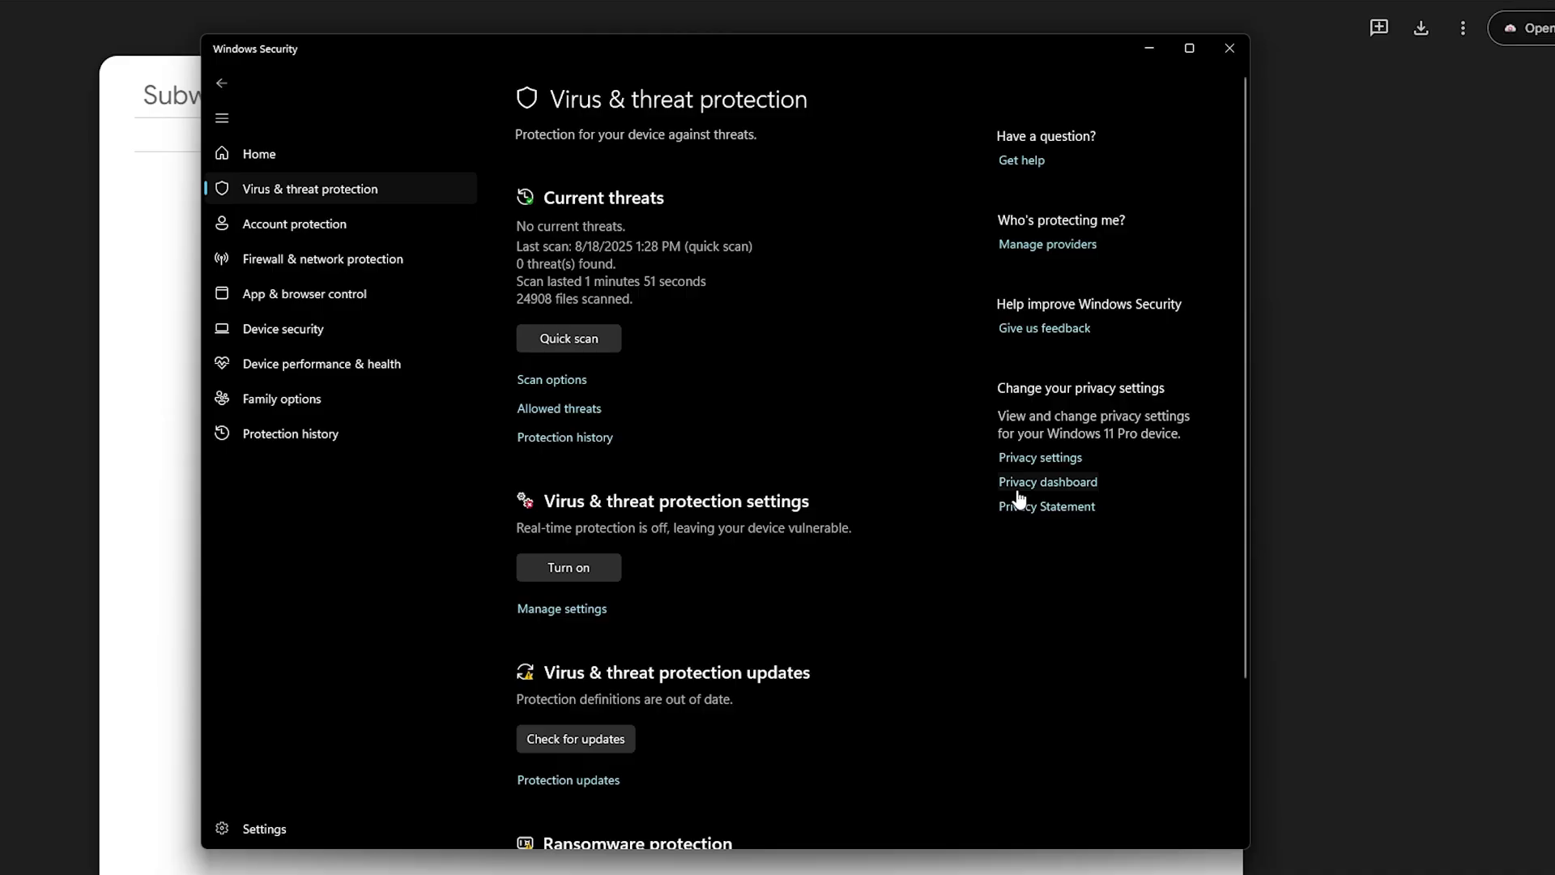
Open the virus and threat protection settings, review the real-time, cloud-delivered, sample submission and tamper protection switches, and minimize the window
{"action": "left_click", "coordinate": [570, 609]}
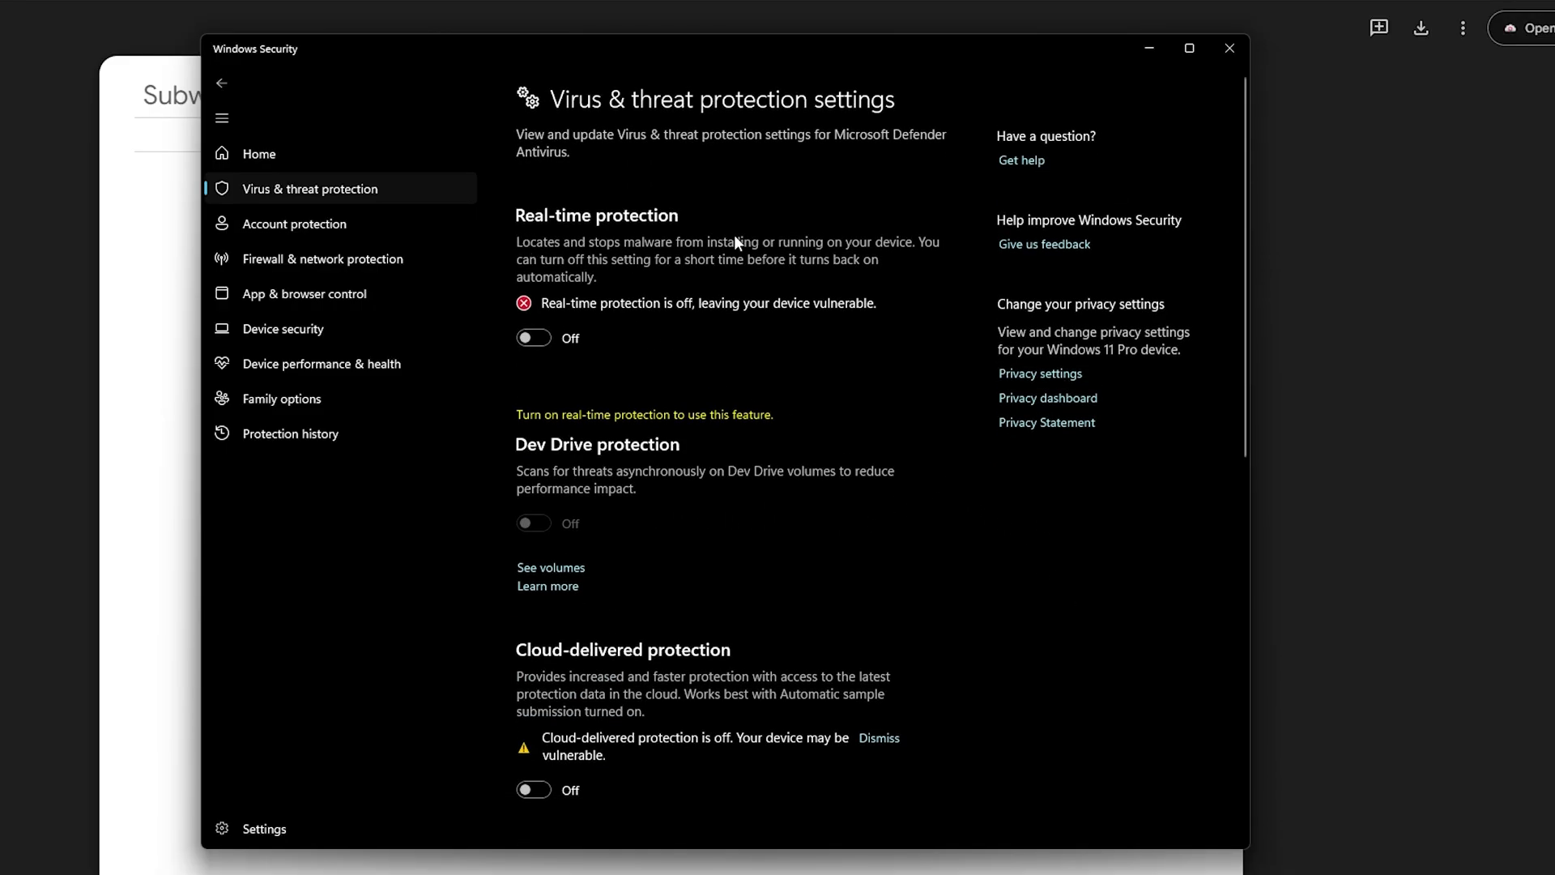
{"action": "scroll", "coordinate": [693, 391], "scroll_direction": "down", "scroll_amount": 6}
{"action": "scroll", "coordinate": [737, 523], "scroll_direction": "up", "scroll_amount": 5}
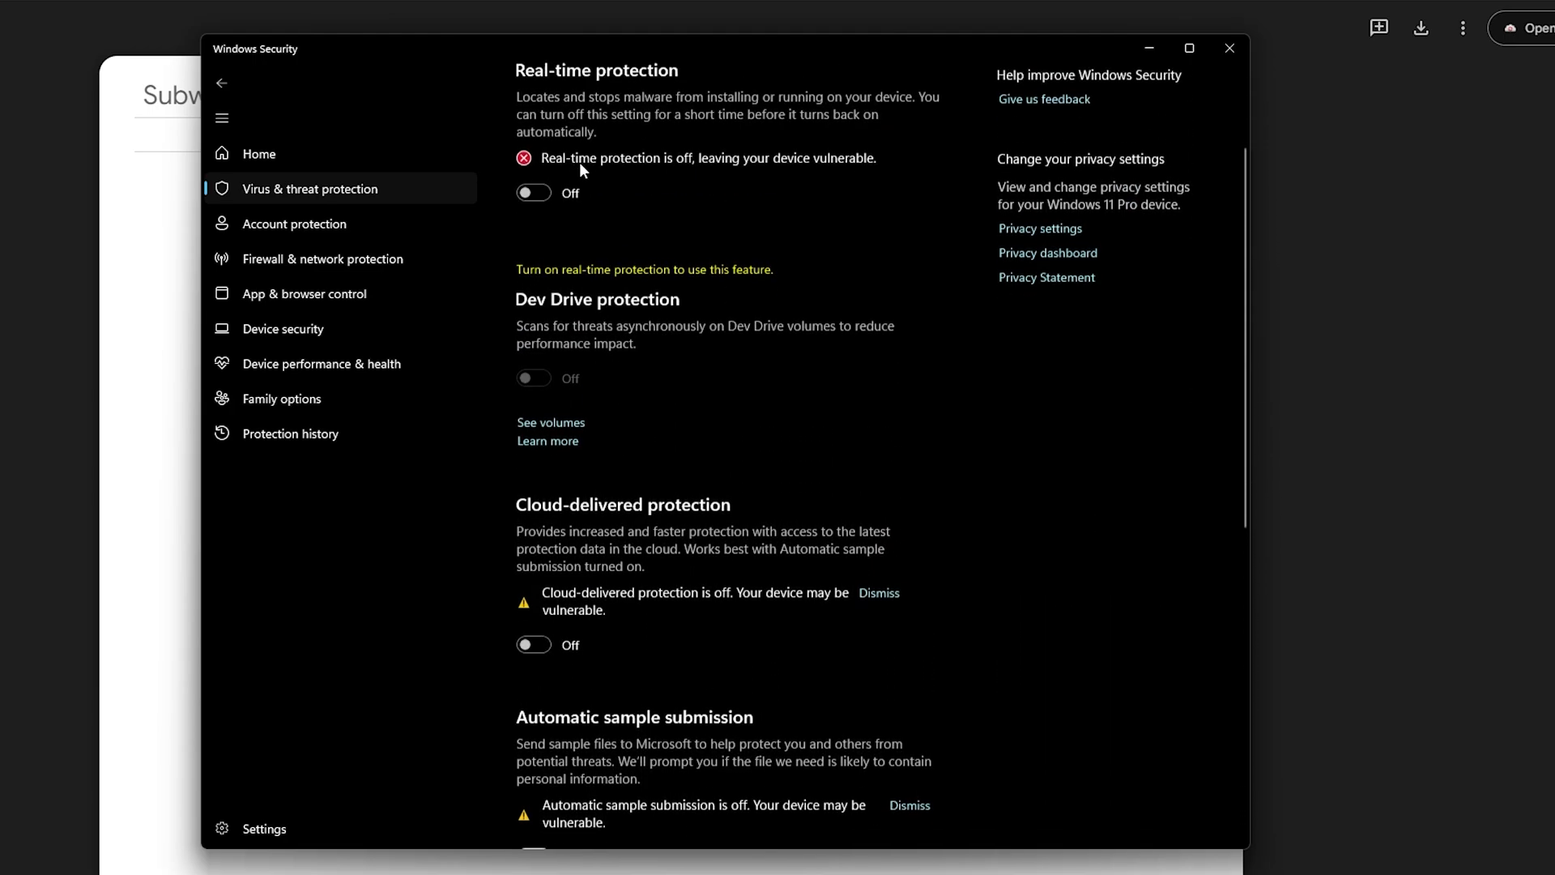
{"action": "scroll", "coordinate": [696, 353], "scroll_direction": "up", "scroll_amount": 3}
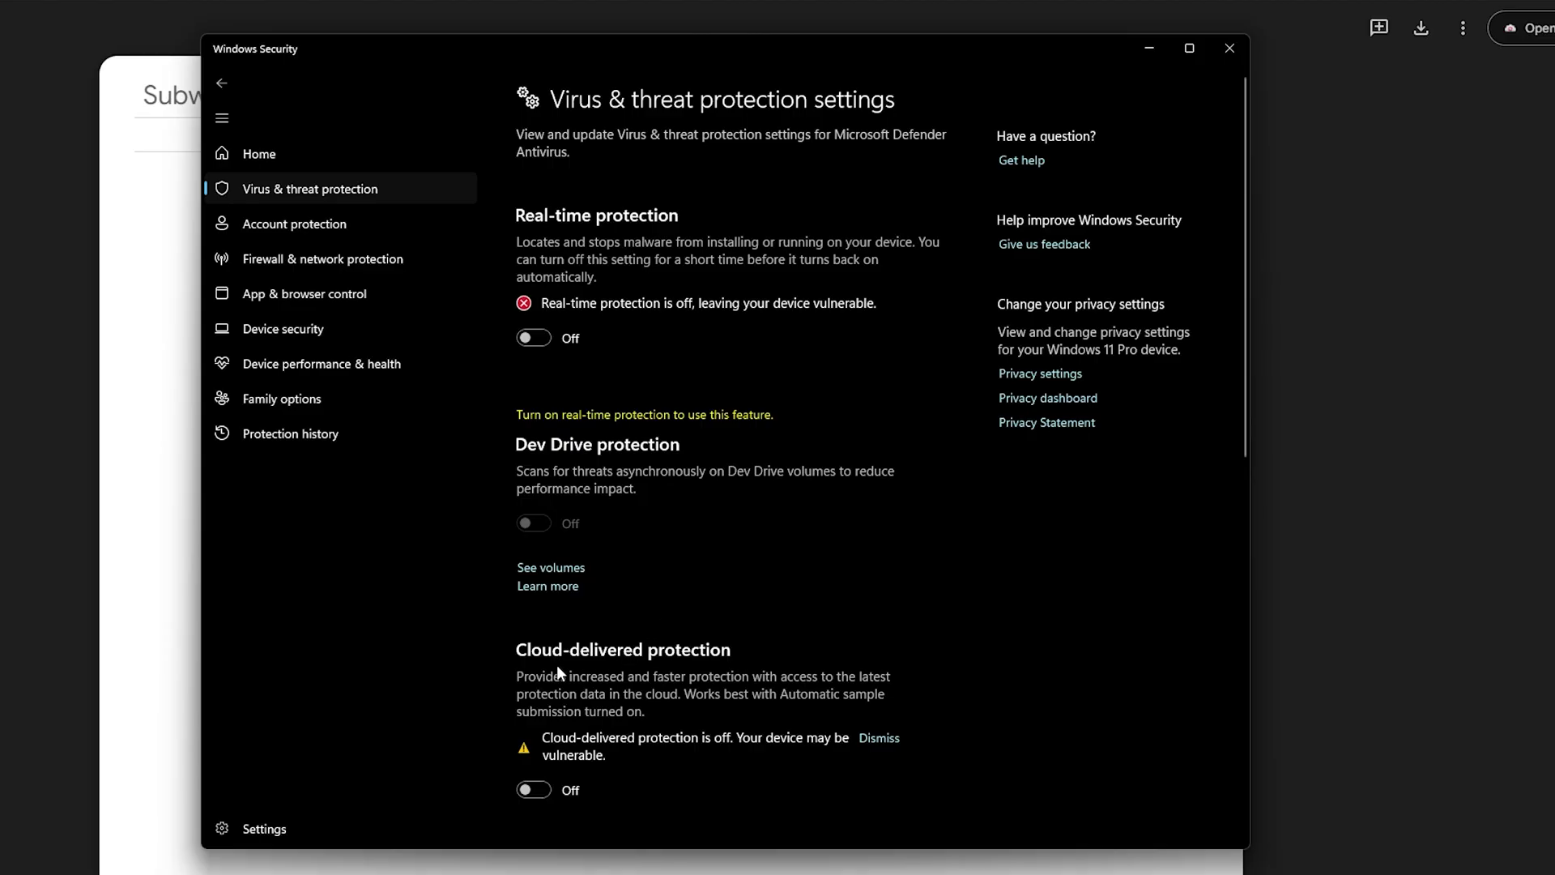
{"action": "scroll", "coordinate": [655, 558], "scroll_direction": "down", "scroll_amount": 4}
{"action": "scroll", "coordinate": [600, 522], "scroll_direction": "down", "scroll_amount": 4}
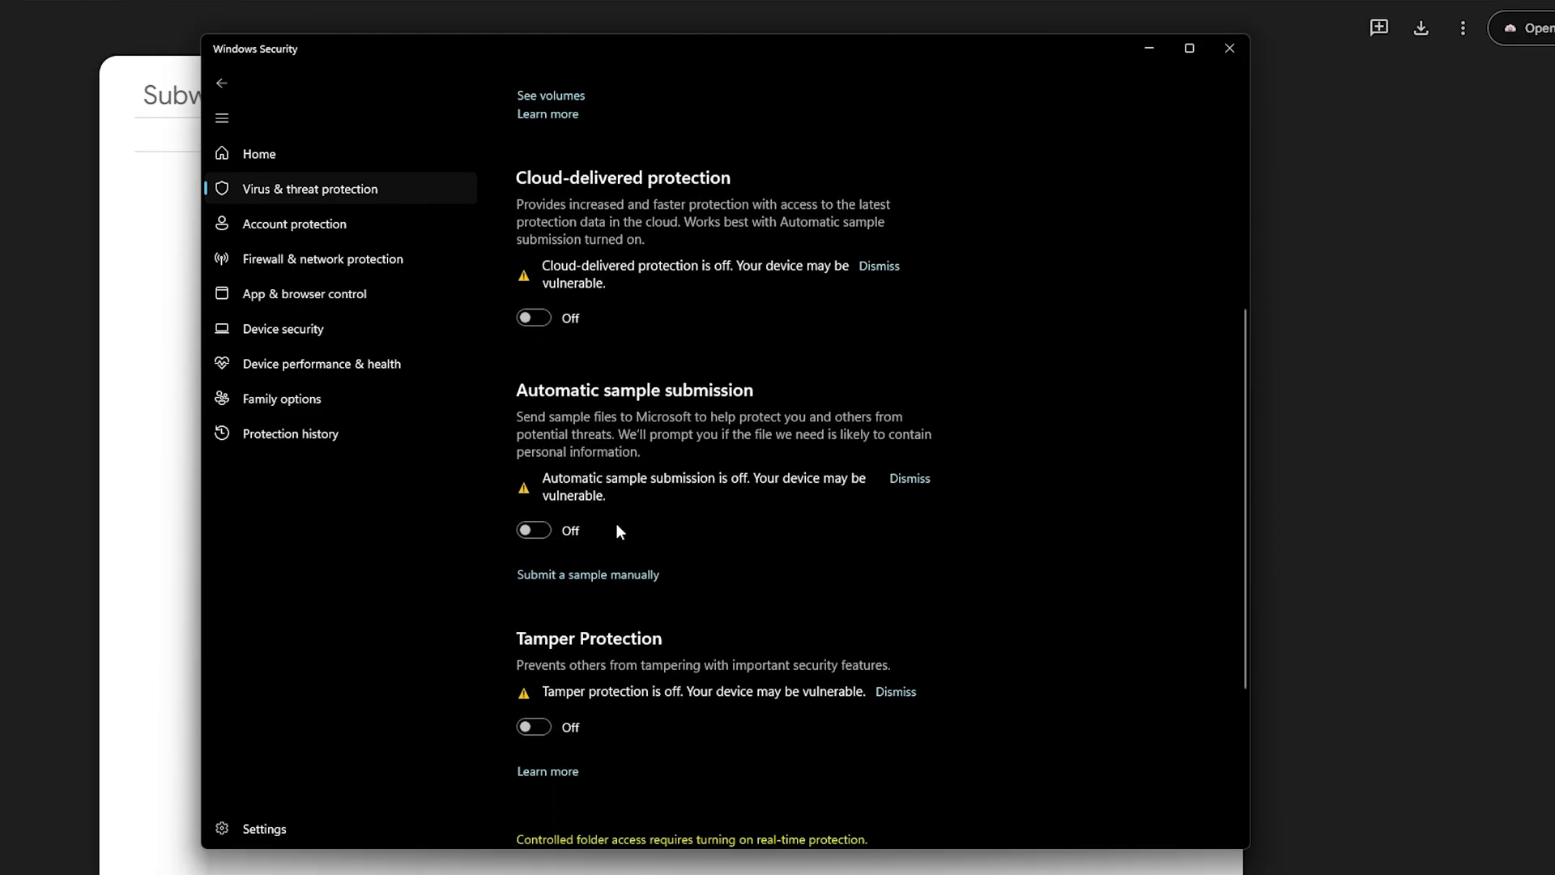
{"action": "scroll", "coordinate": [714, 545], "scroll_direction": "up", "scroll_amount": 8}
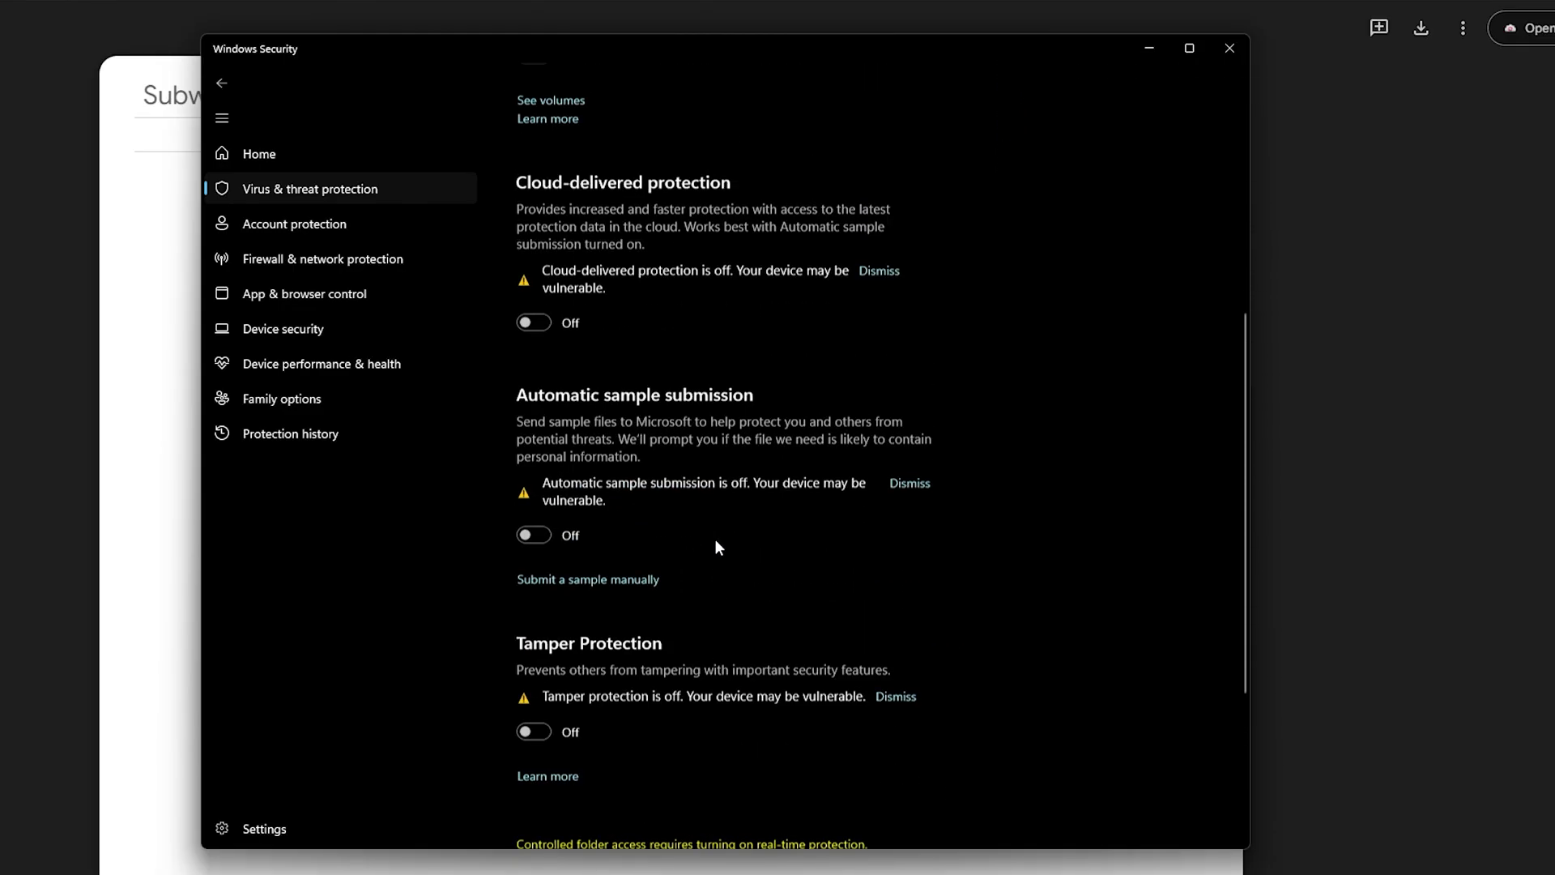
{"action": "scroll", "coordinate": [663, 576], "scroll_direction": "down", "scroll_amount": 4}
{"action": "scroll", "coordinate": [666, 486], "scroll_direction": "up", "scroll_amount": 4}
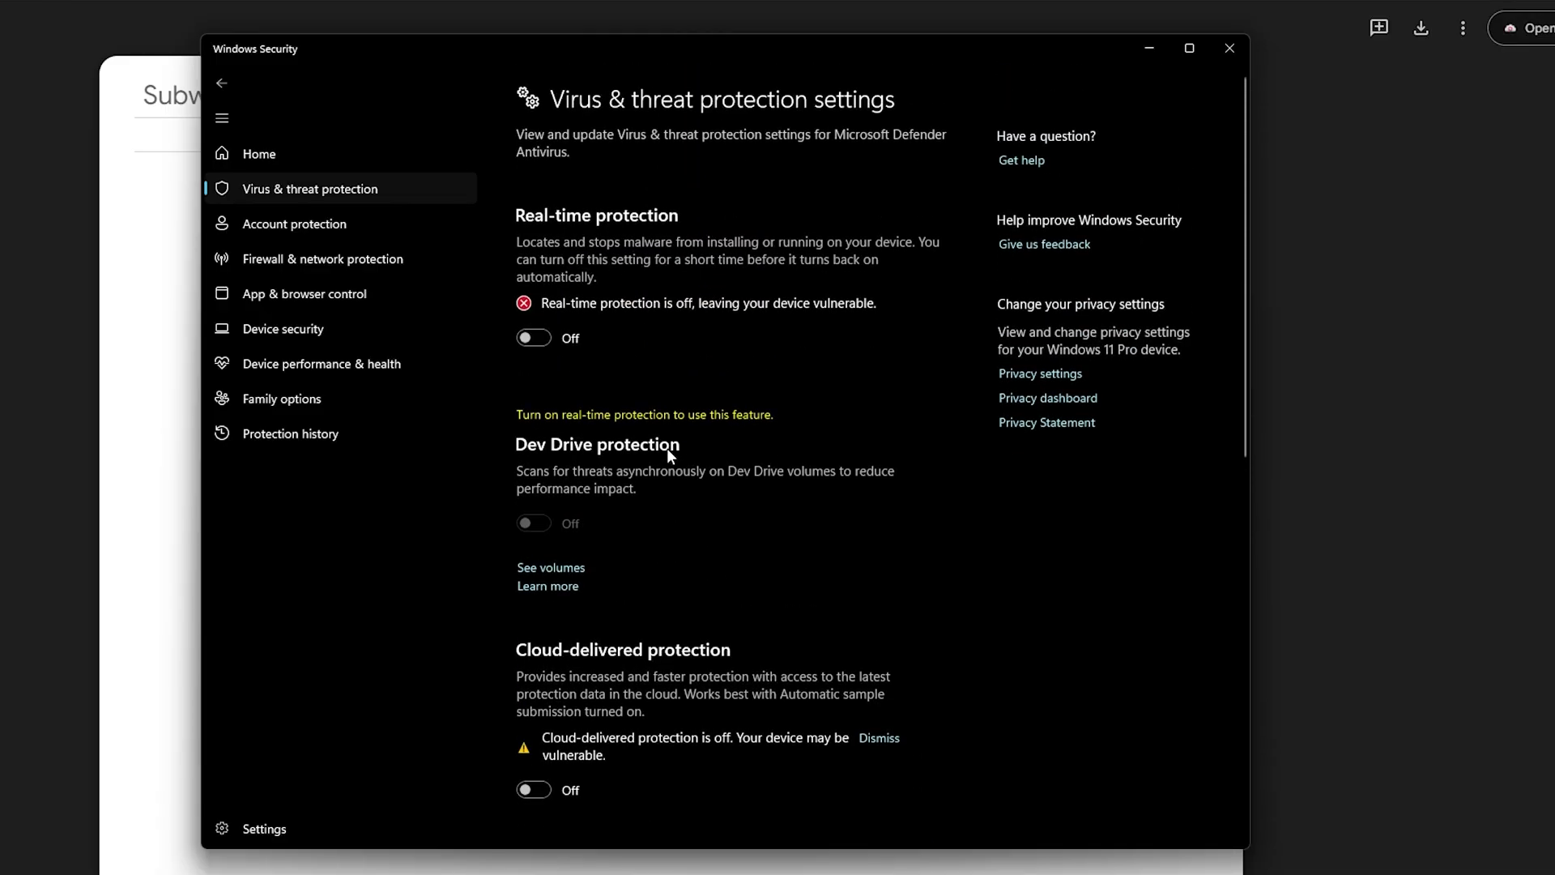
{"action": "left_click", "coordinate": [552, 336]}
{"action": "left_click", "coordinate": [1150, 55]}
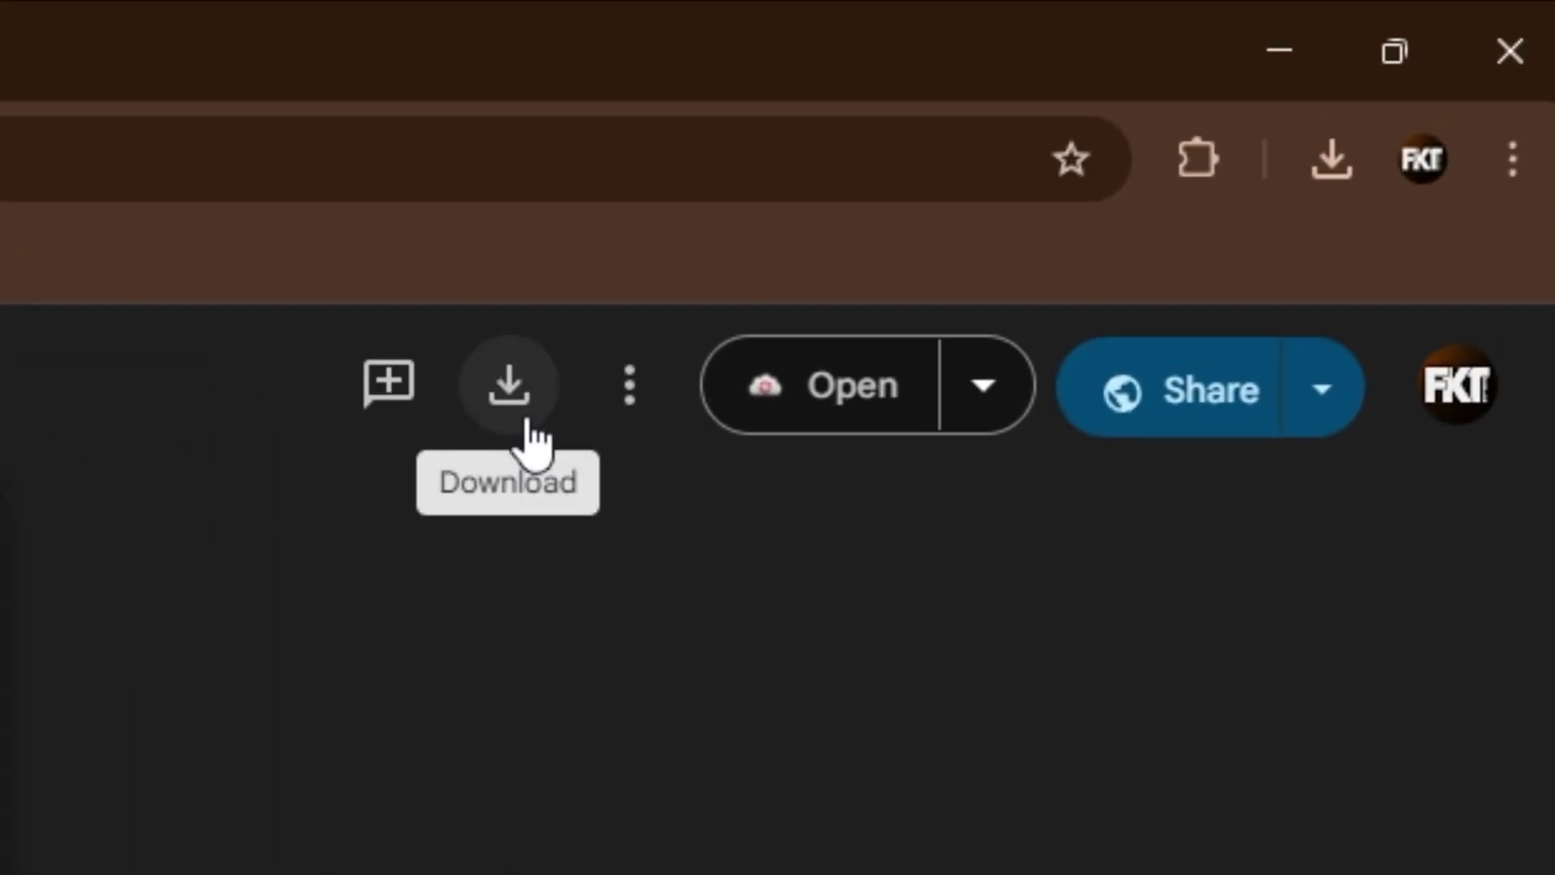
Download the Subway Surfers in 2025 FkostaTutorials Edition archive from Google Drive and open the downloaded file in WinRAR
{"action": "left_click", "coordinate": [494, 405]}
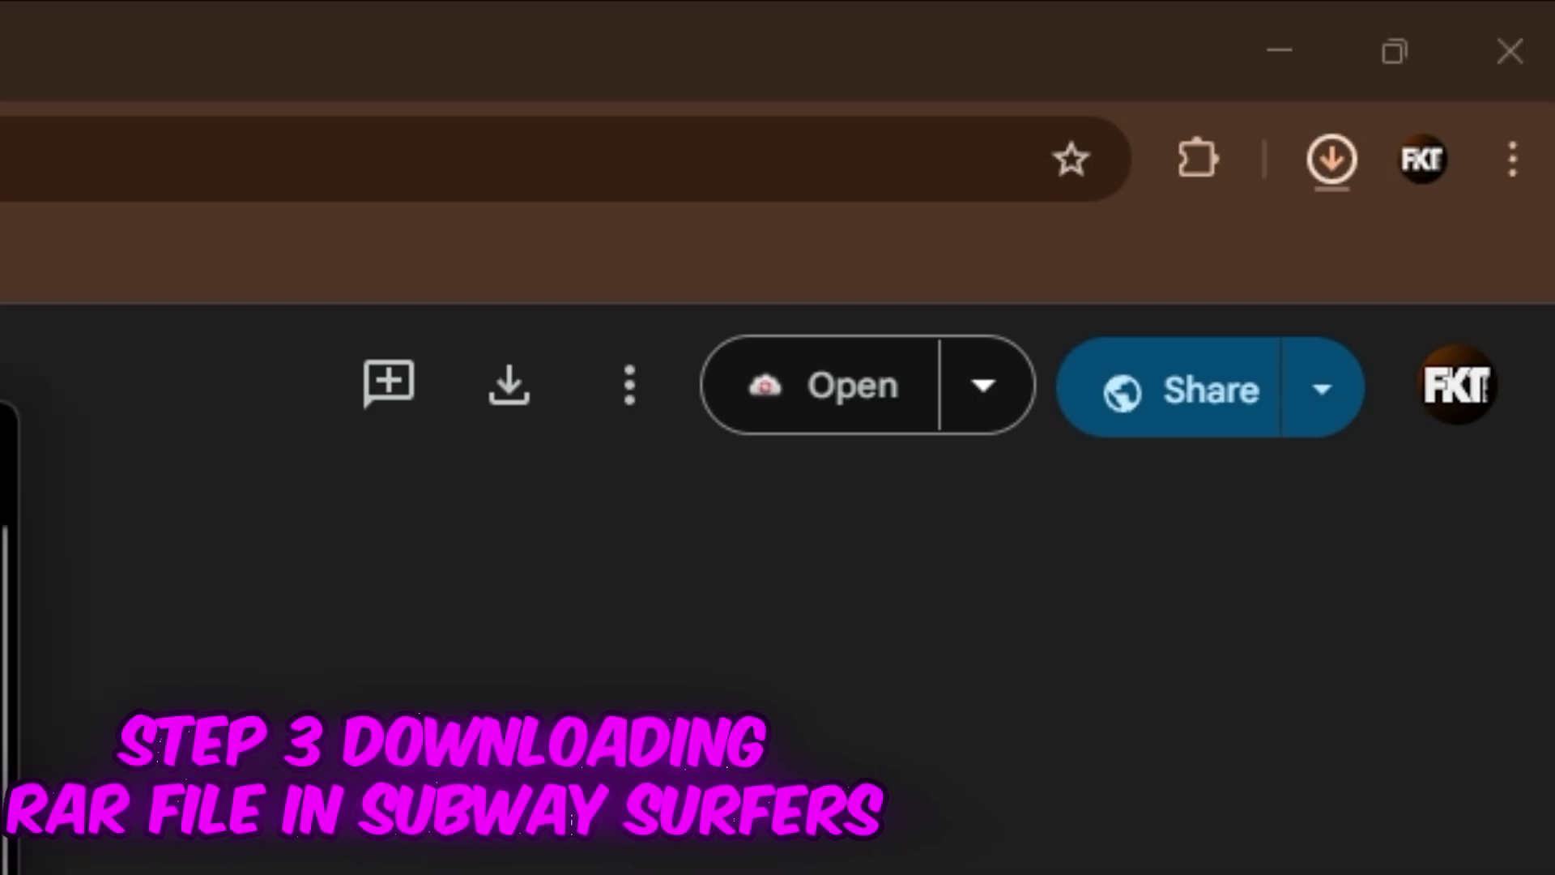
{"action": "left_click", "coordinate": [902, 267]}
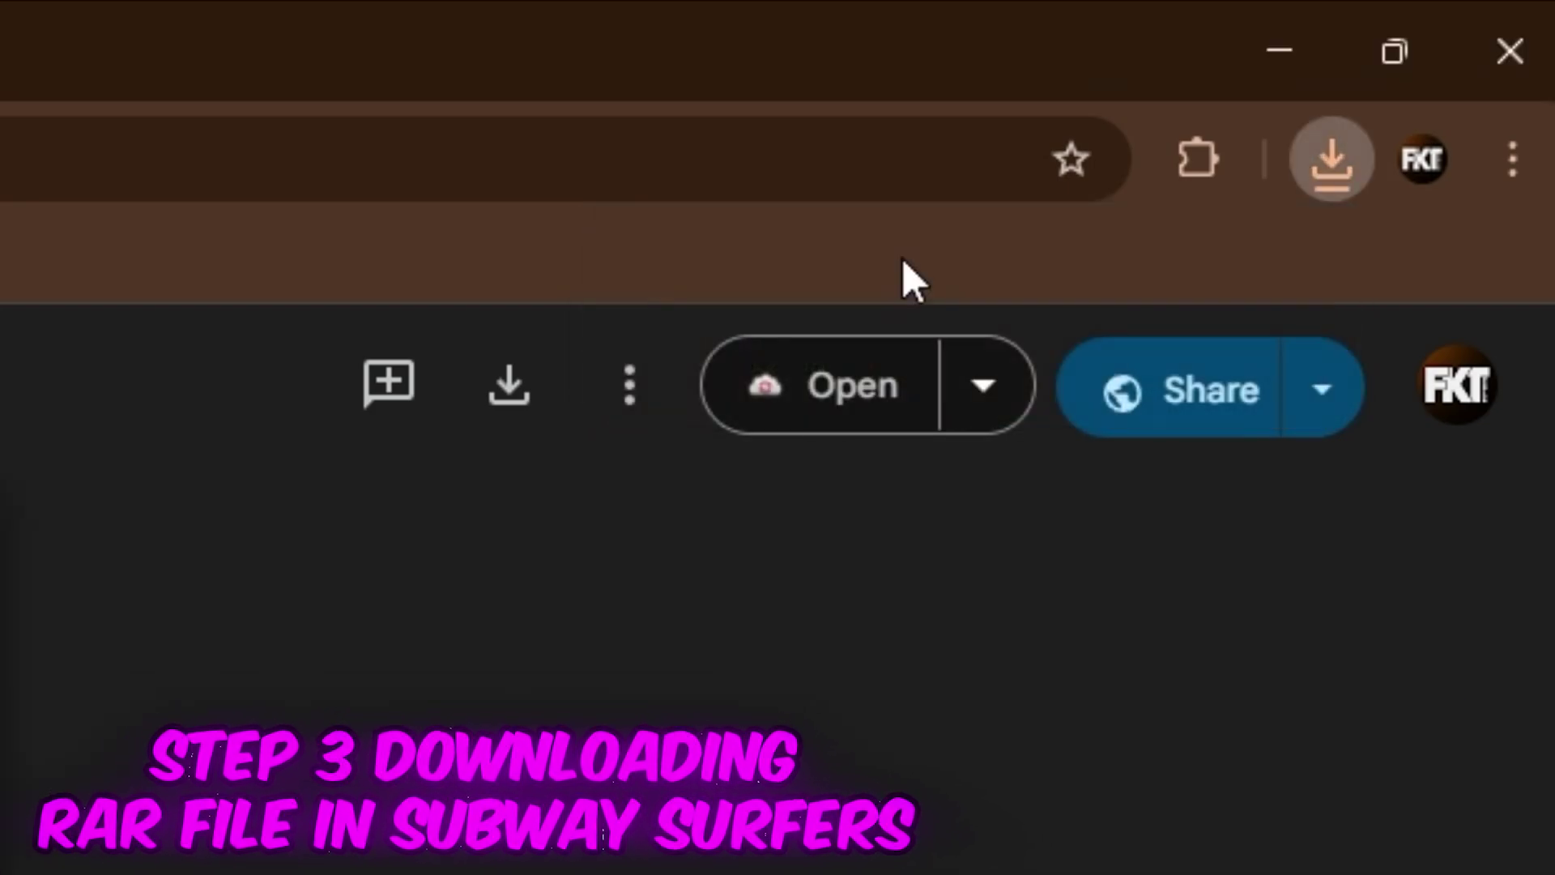
{"action": "left_click", "coordinate": [802, 624]}
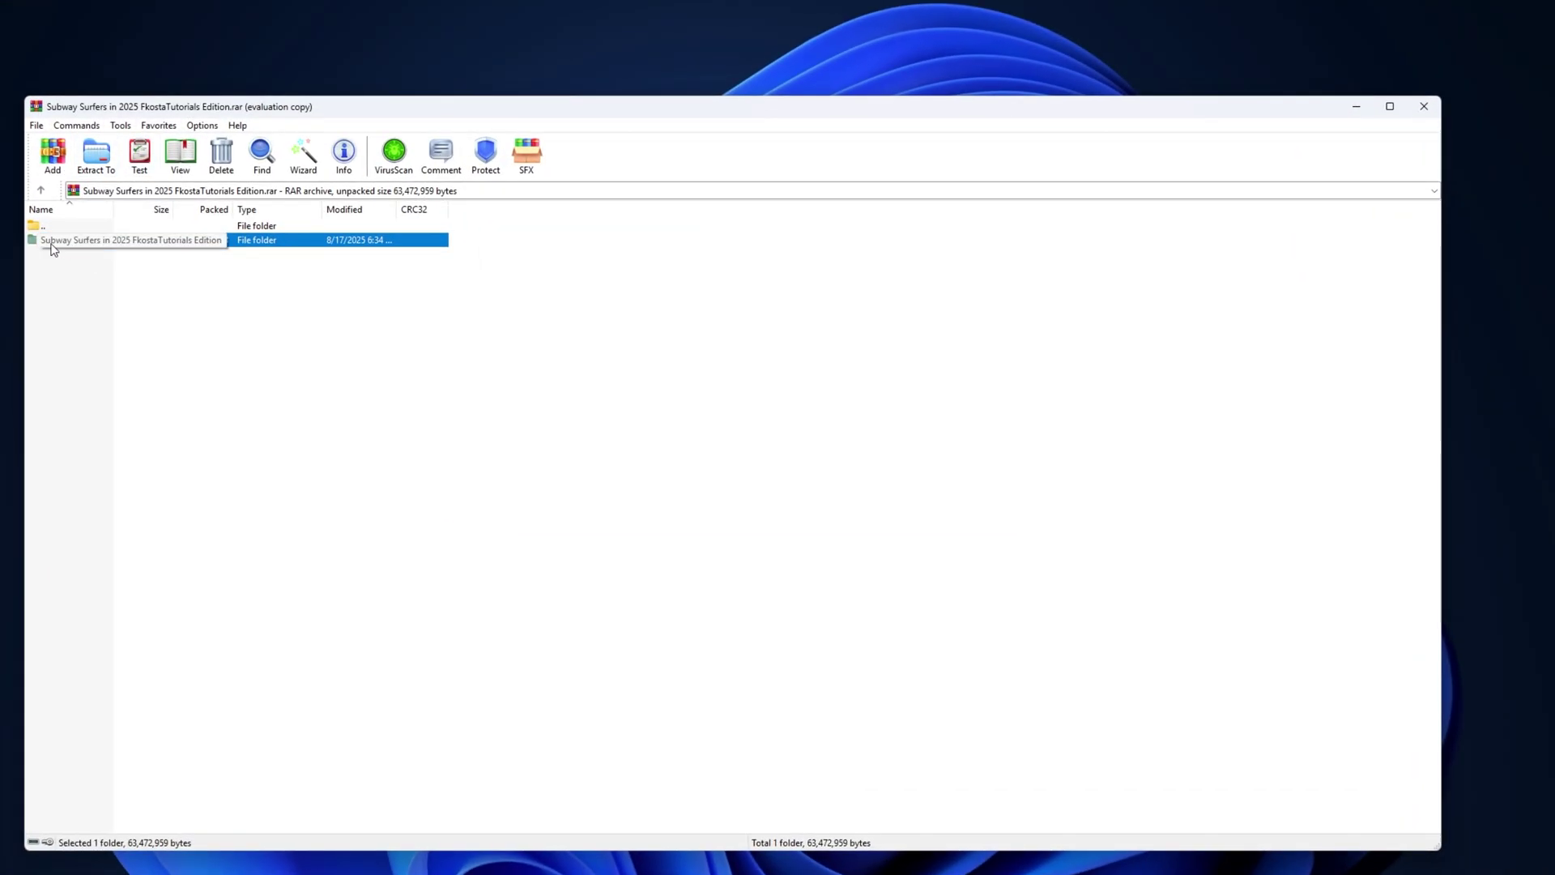
Extract the Subway Surfers in 2025 FkostaTutorials Edition folder from the archive to the desktop and minimize WinRAR
{"action": "left_click_drag", "start_coordinate": [52, 248], "coordinate": [244, 225]}
{"action": "left_click_drag", "start_coordinate": [652, 46], "coordinate": [656, 49]}
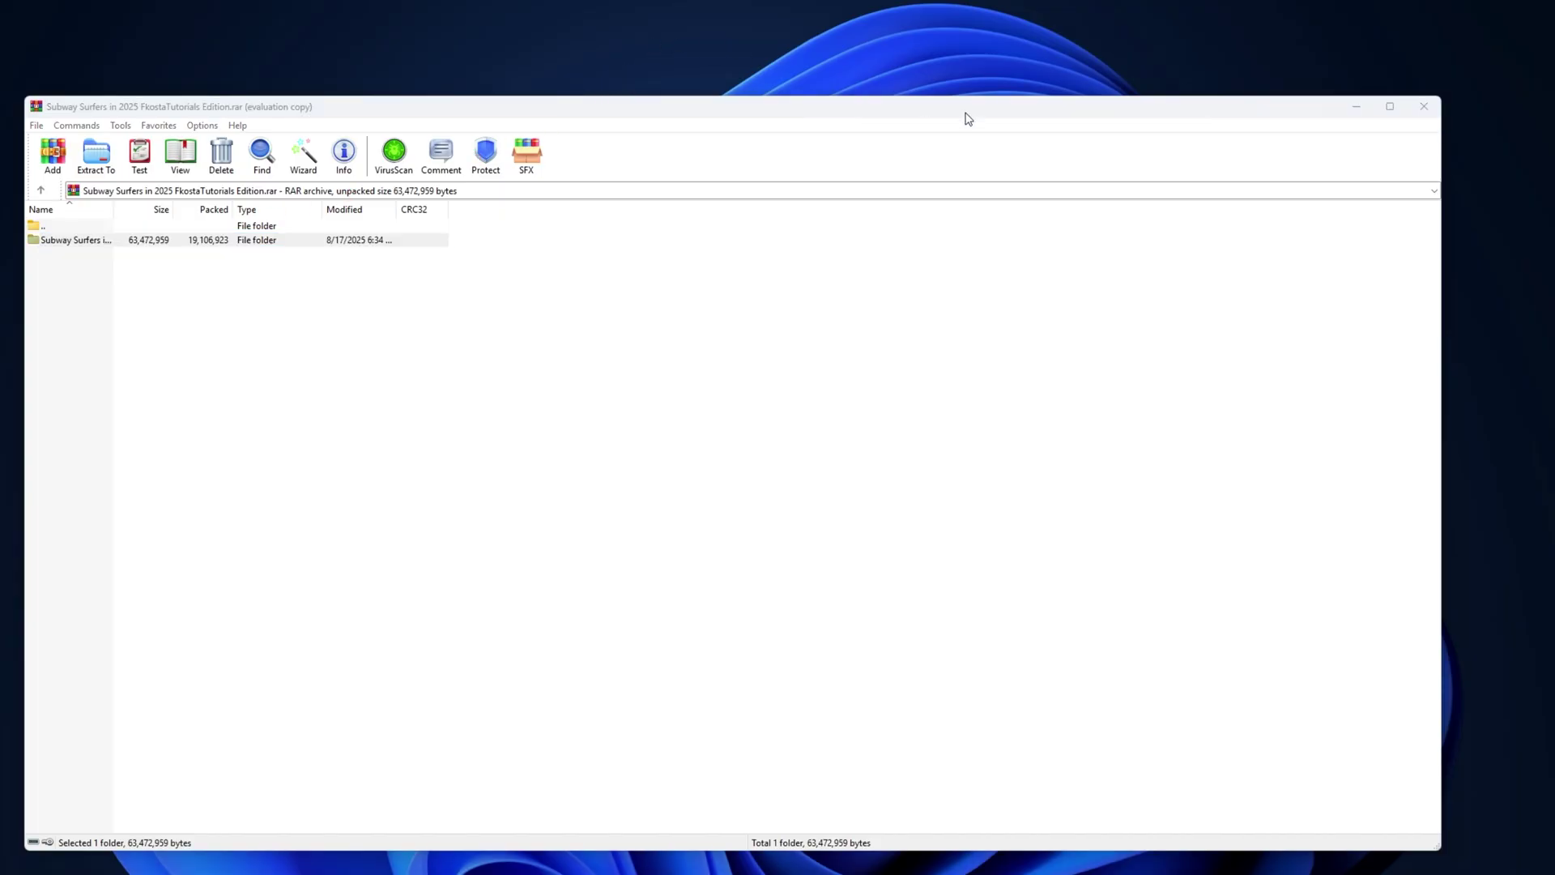
{"action": "left_click", "coordinate": [1354, 104]}
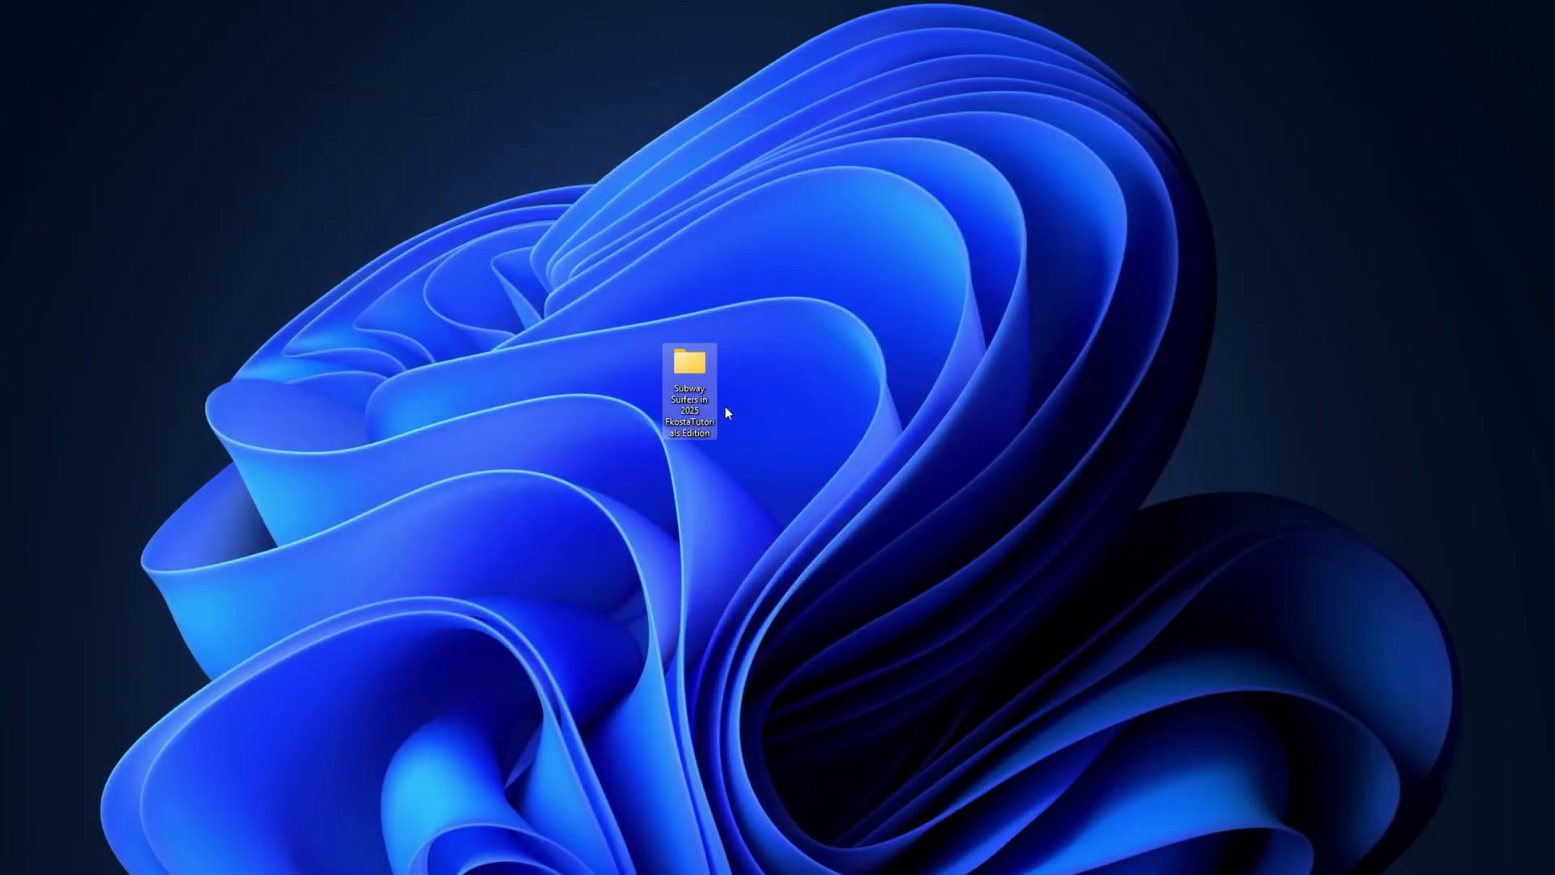
{"action": "left_click_drag", "start_coordinate": [854, 220], "coordinate": [504, 571]}
{"action": "left_click", "coordinate": [503, 571]}
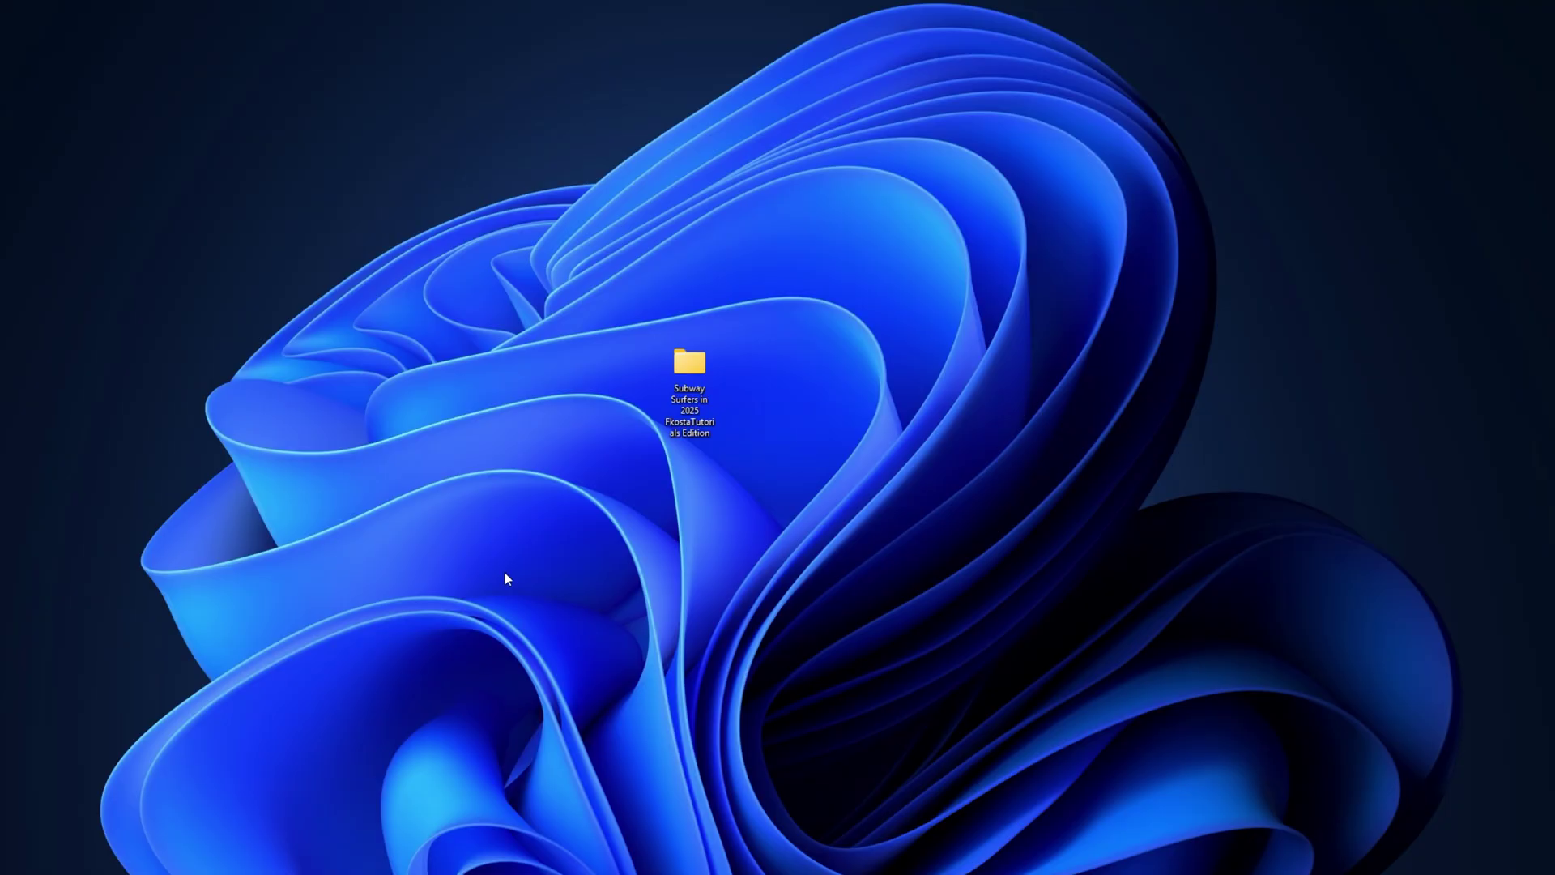
Open the extracted folder on the desktop, enter its Subway Surfers subfolder and open the READ ME file
{"action": "double_click", "coordinate": [690, 368]}
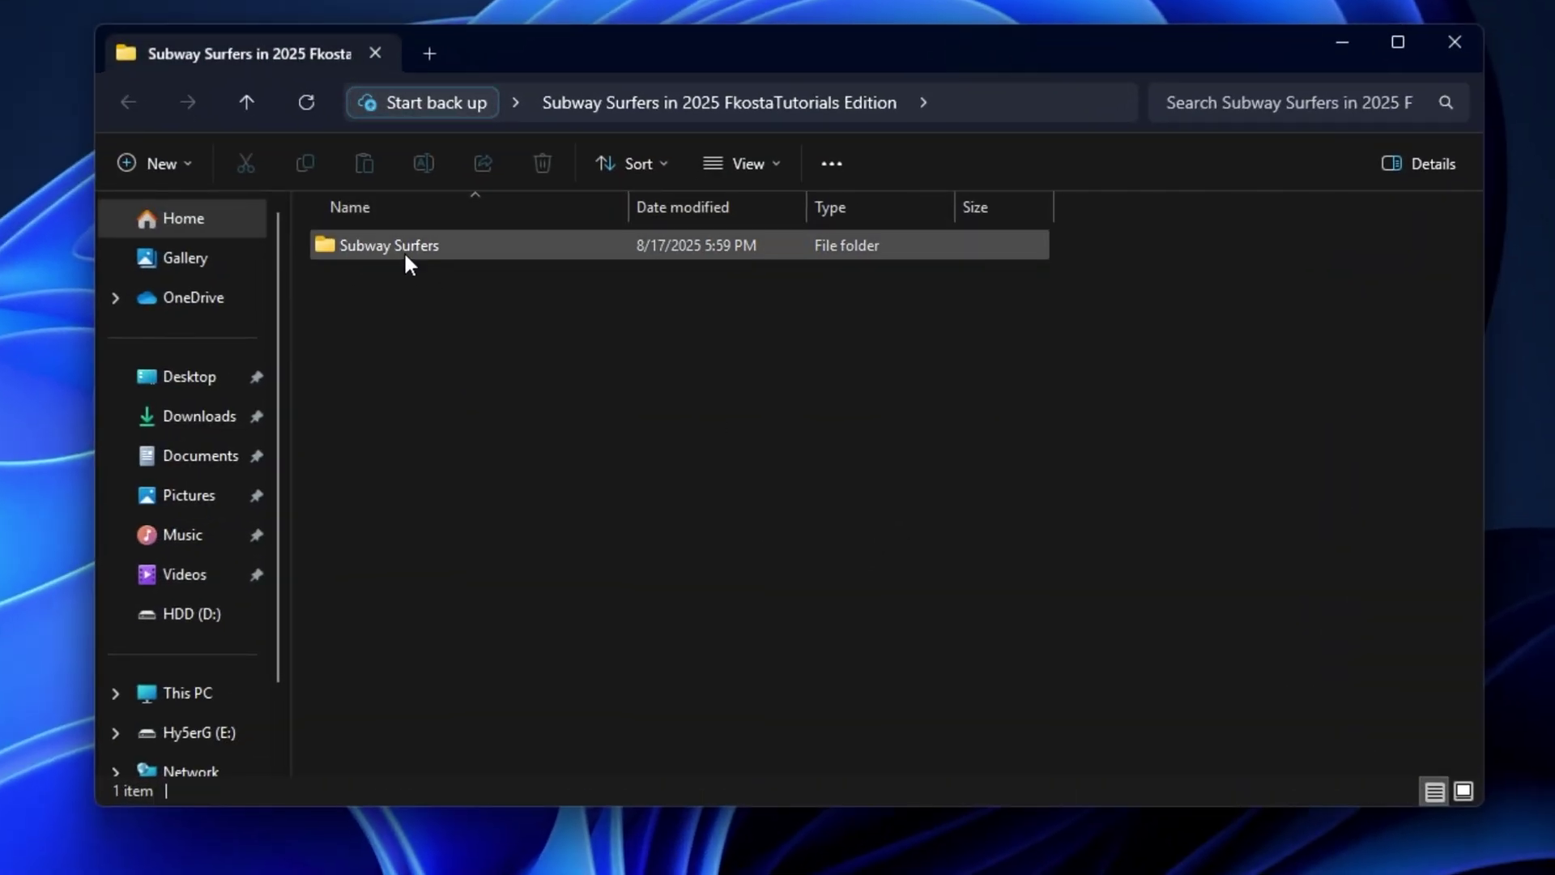
{"action": "double_click", "coordinate": [403, 250]}
{"action": "double_click", "coordinate": [408, 349]}
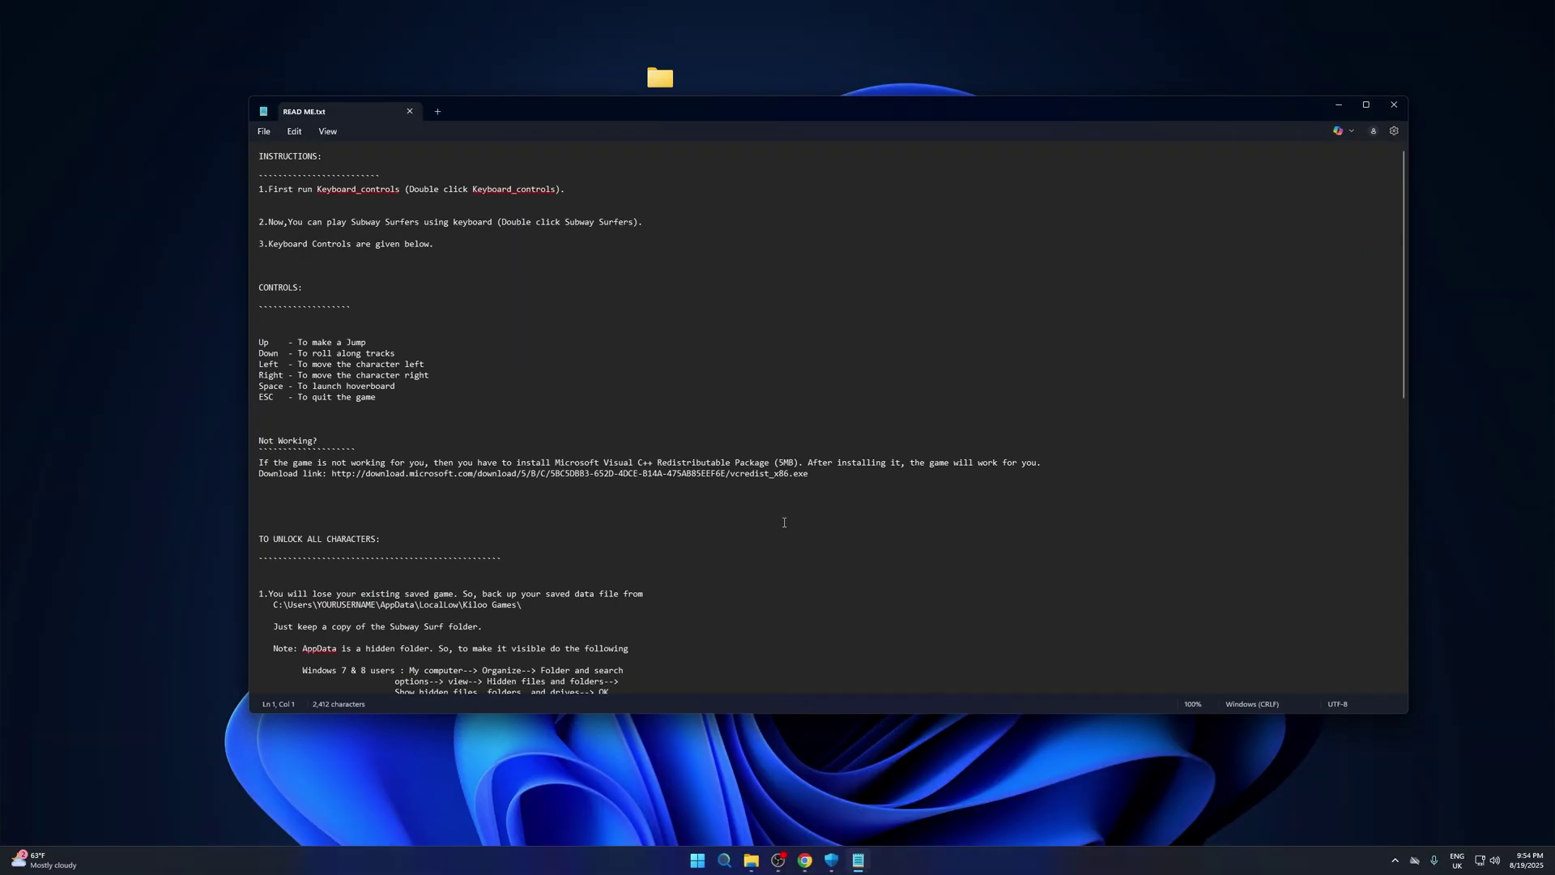
Copy the Visual C++ Redistributable download link from the Not Working section of the READ ME file
{"action": "triple_click", "coordinate": [311, 439]}
{"action": "left_click", "coordinate": [611, 438]}
{"action": "left_click_drag", "start_coordinate": [816, 472], "coordinate": [346, 476]}
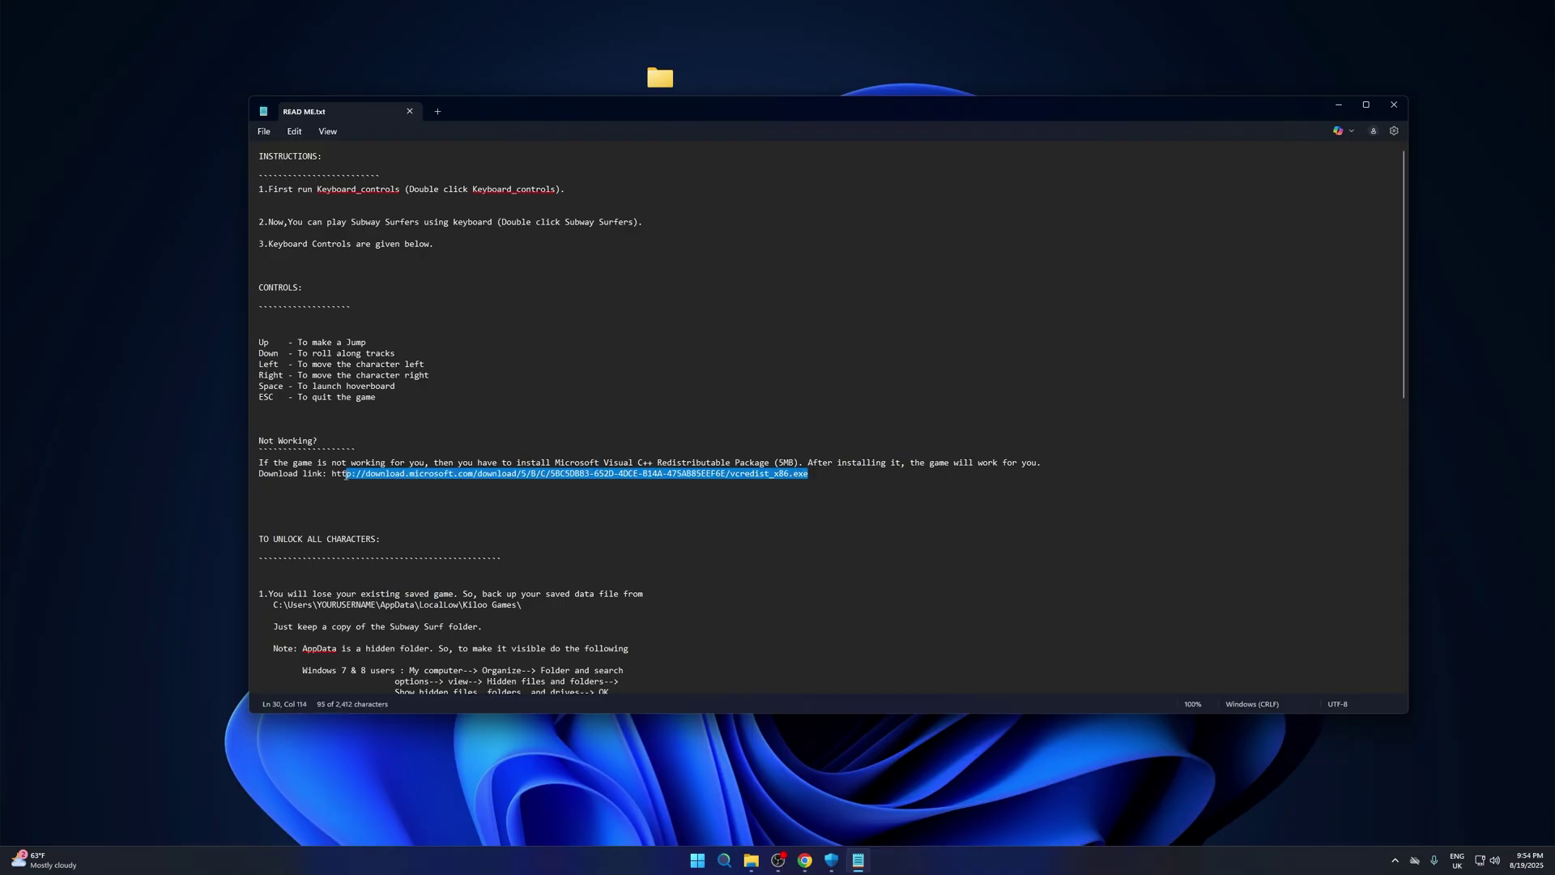
{"action": "right_click", "coordinate": [364, 476]}
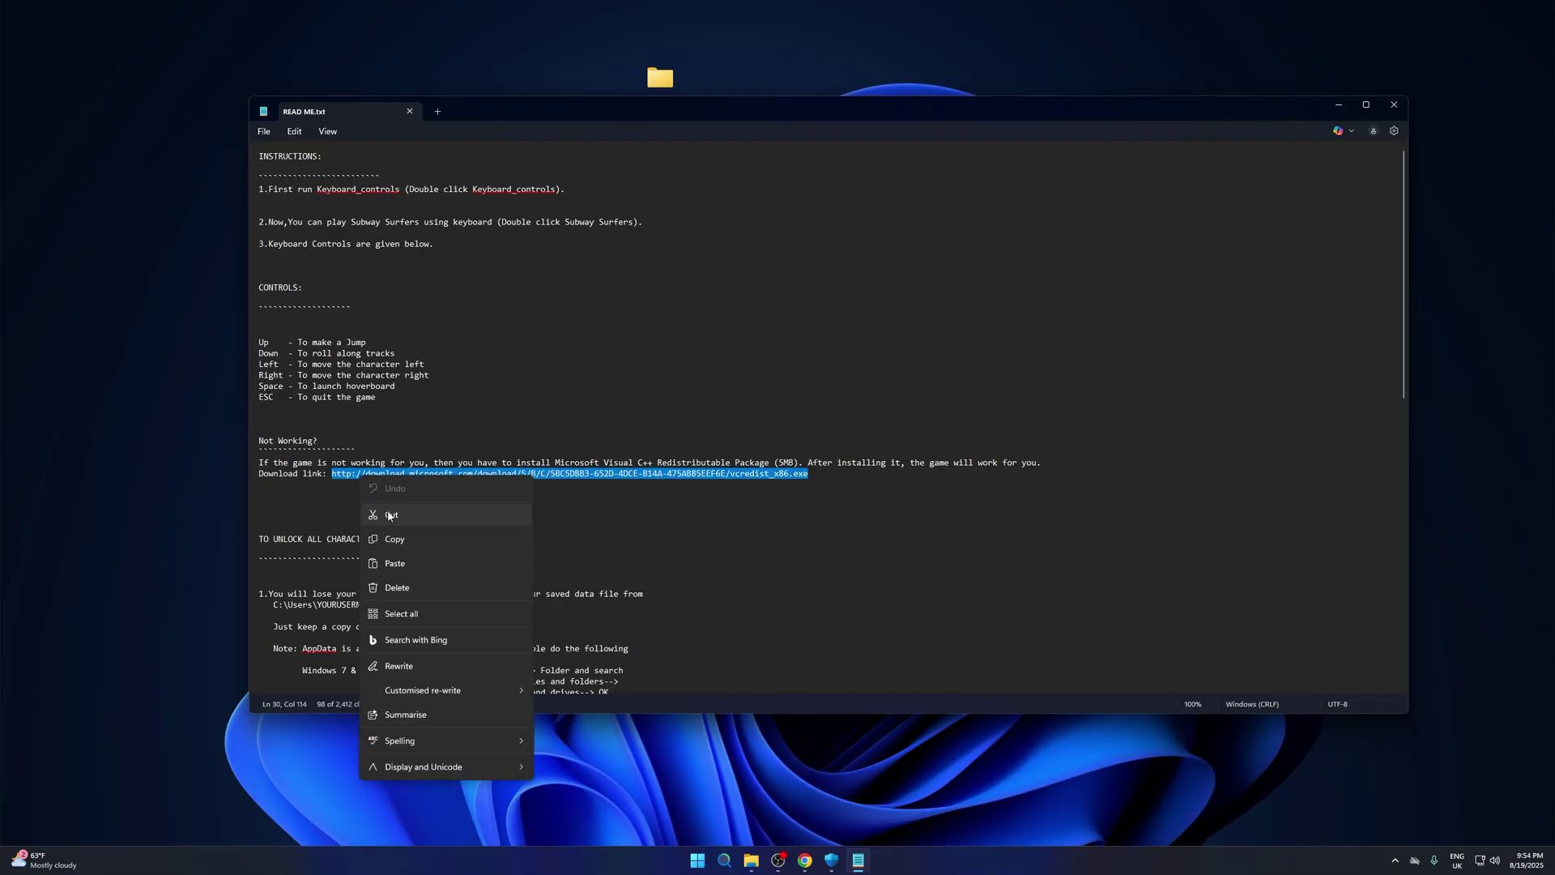
{"action": "left_click", "coordinate": [387, 538]}
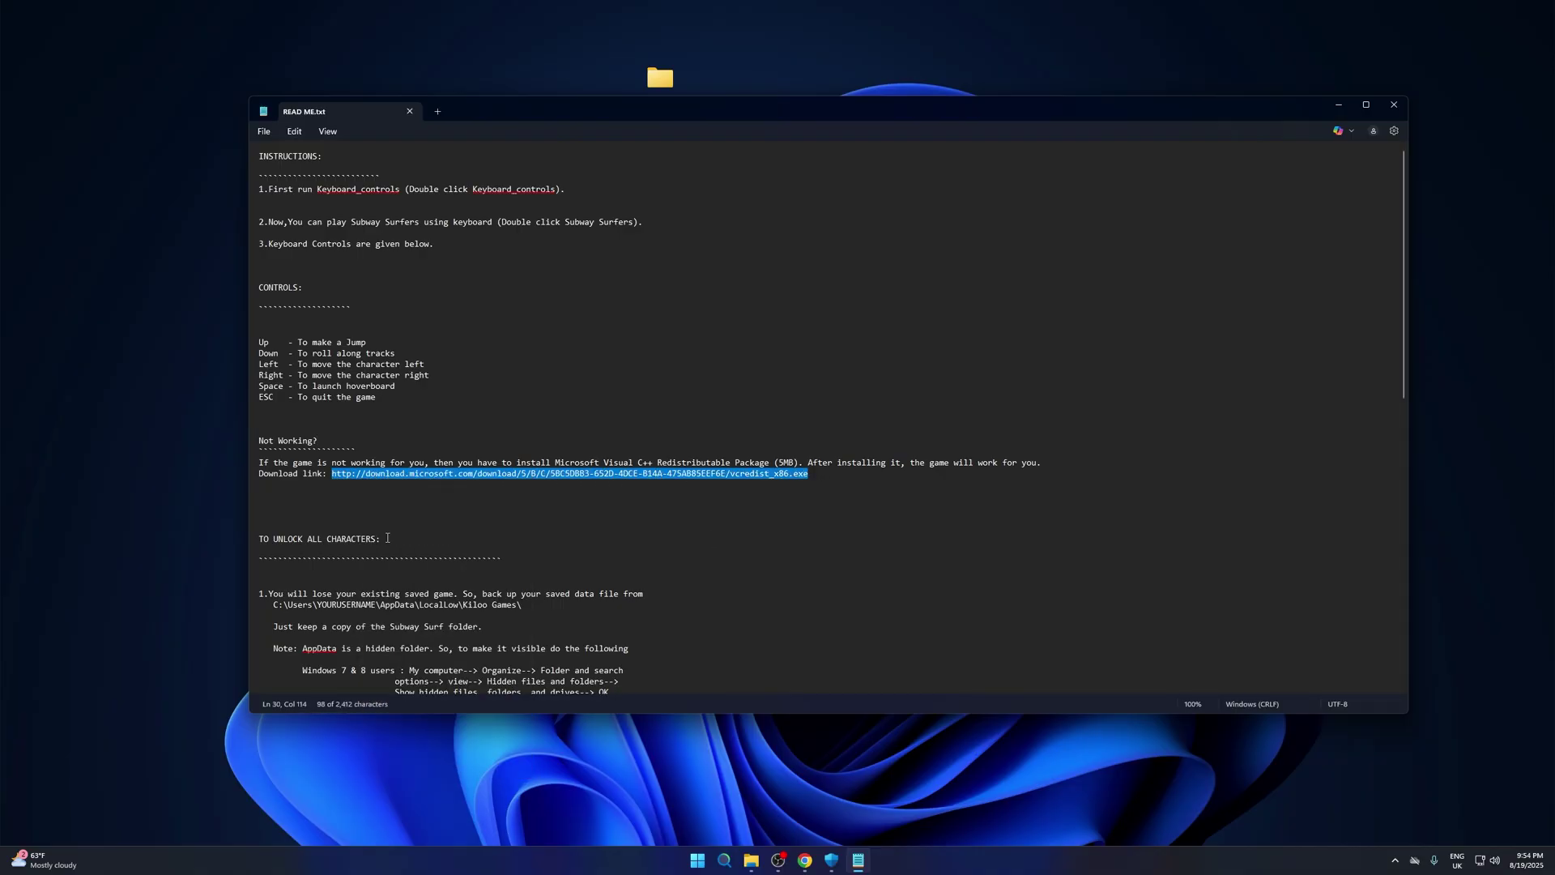
Switch to Chrome, load the copied link in the new tab and keep the blocked vcredist_x86.exe download
{"action": "left_click", "coordinate": [805, 860]}
{"action": "left_click", "coordinate": [322, 12]}
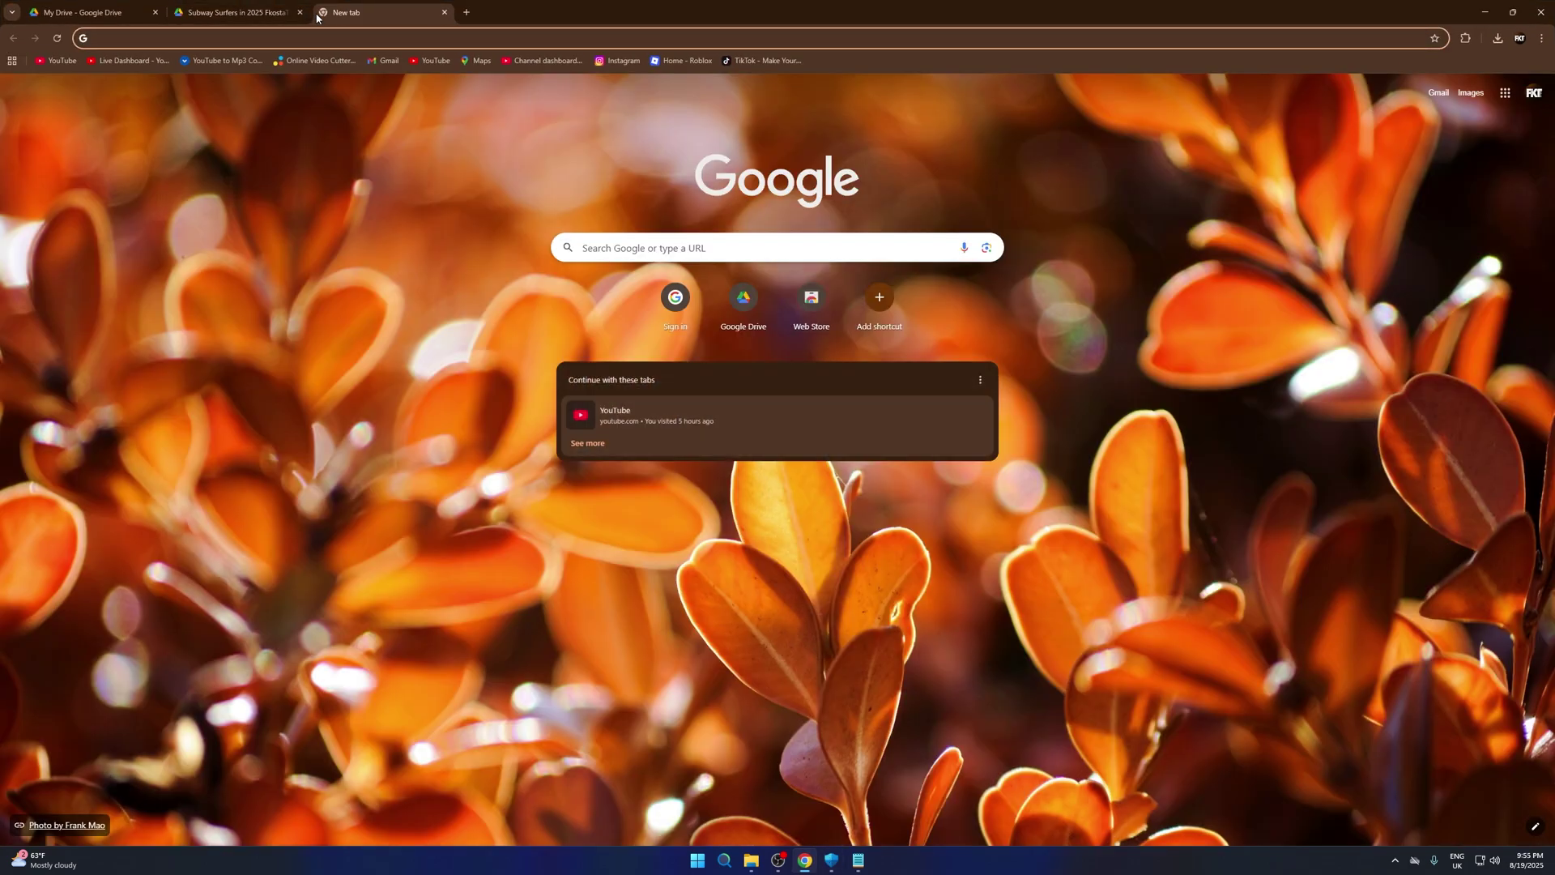
{"action": "key", "text": "ctrl+v"}
{"action": "double_click", "coordinate": [510, 12]}
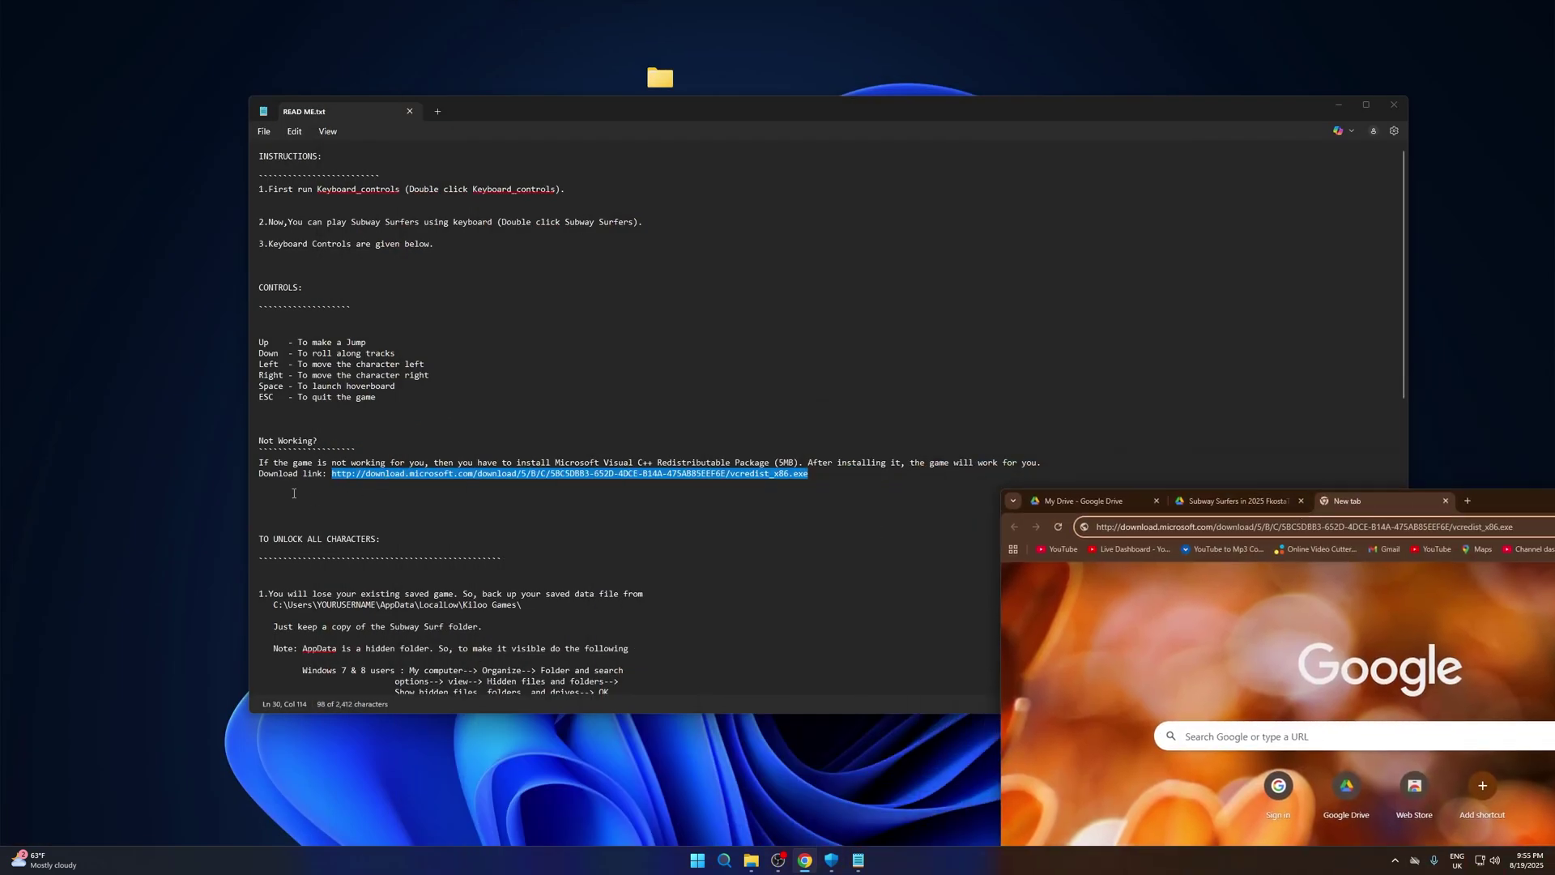
{"action": "left_click_drag", "start_coordinate": [1487, 500], "coordinate": [802, 2]}
{"action": "key", "text": "Return"}
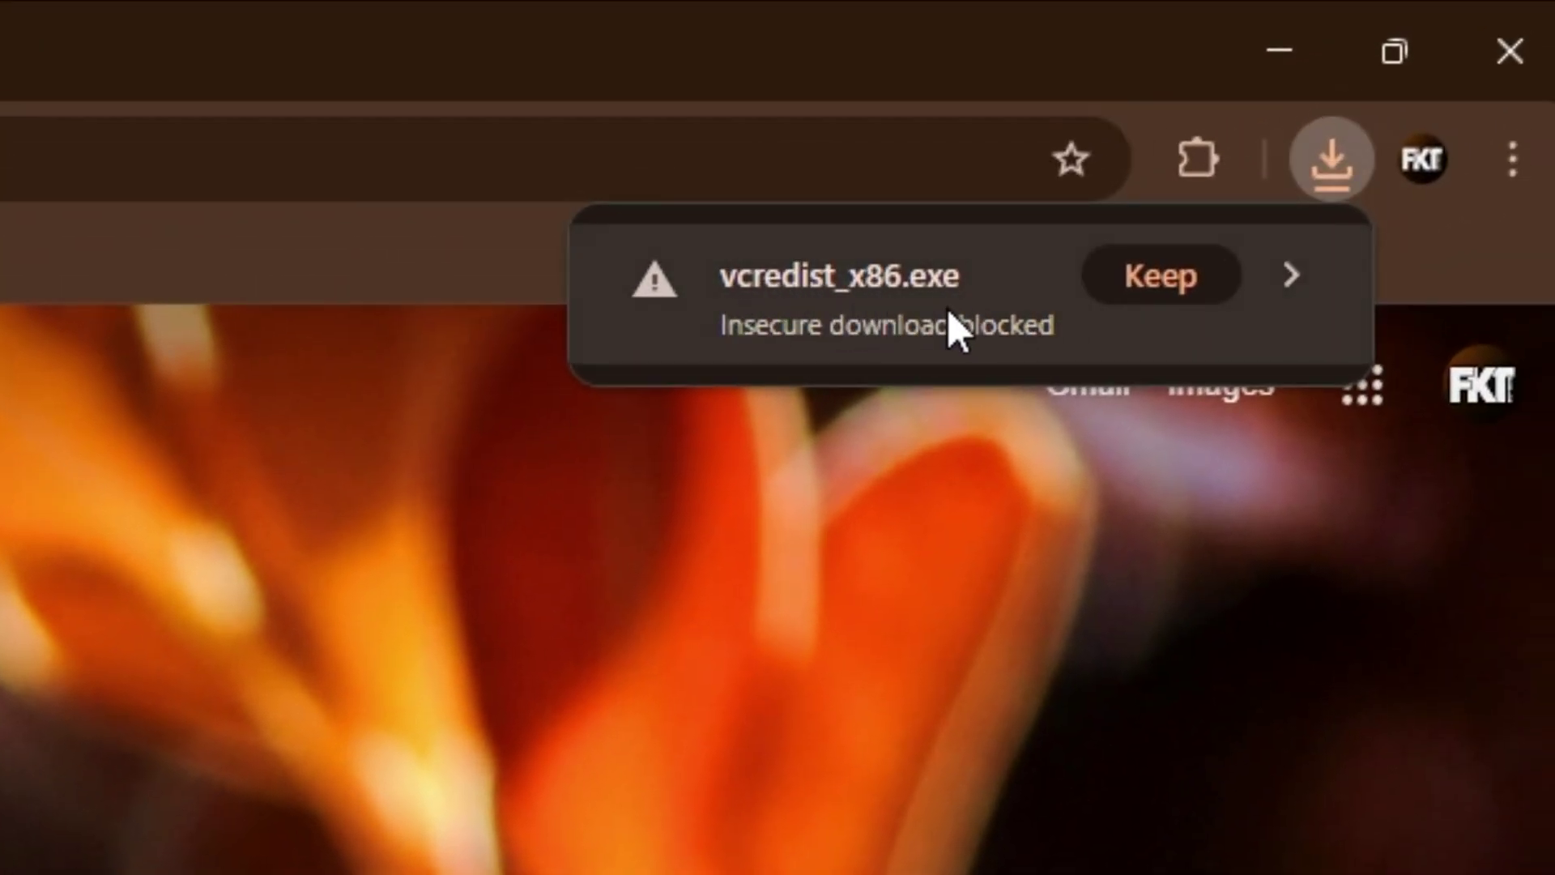
{"action": "left_click", "coordinate": [1150, 277]}
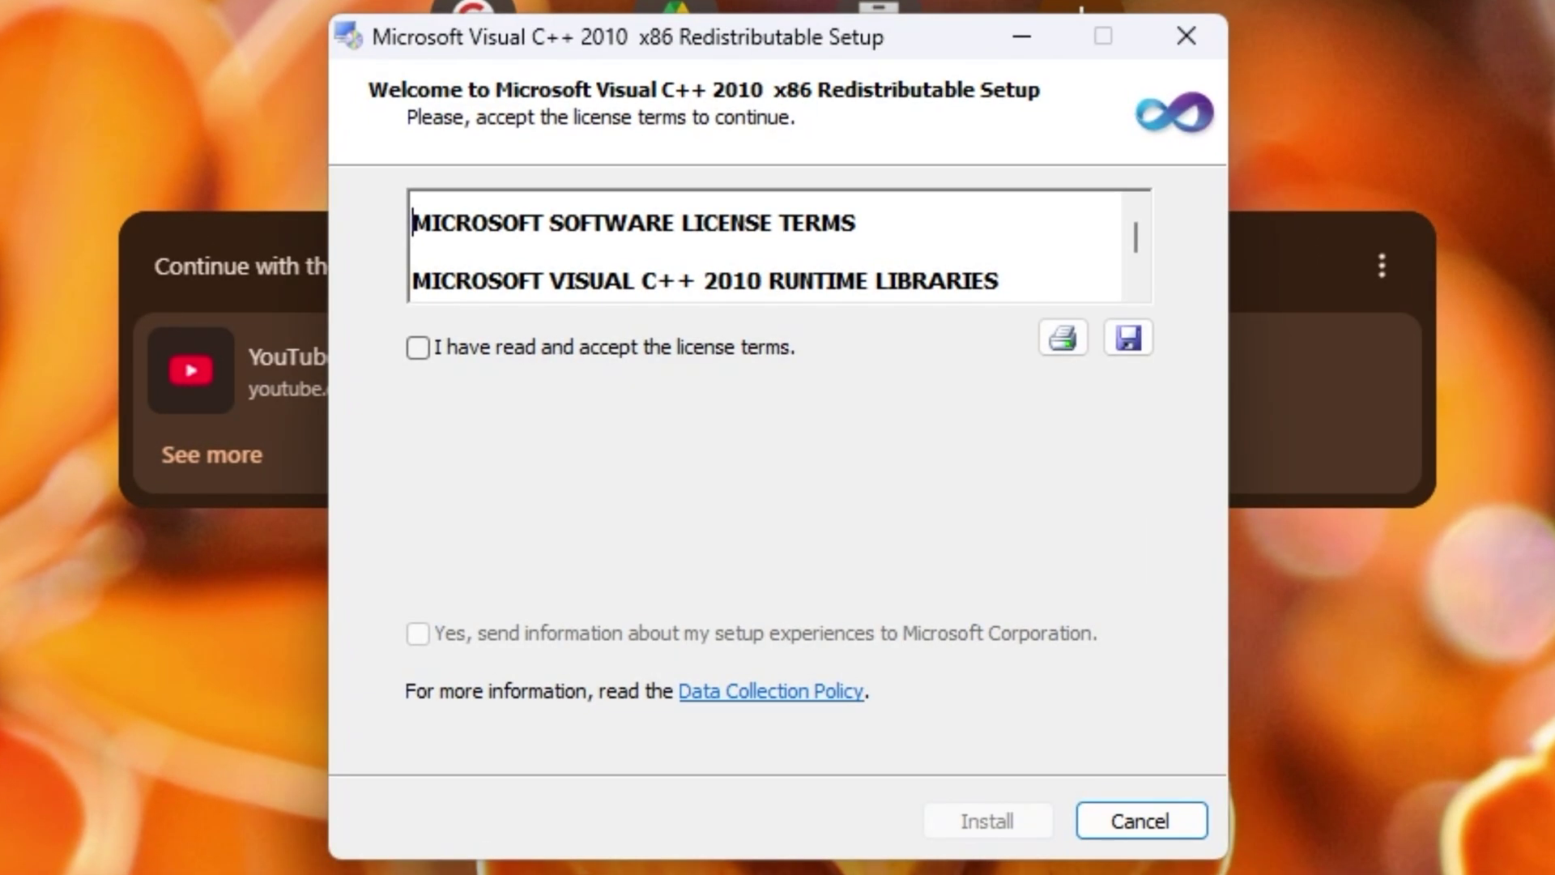
Accept the license terms, install the Microsoft Visual C++ 2010 x86 Redistributable, and close Chrome and the READ ME file
{"action": "left_click", "coordinate": [694, 349]}
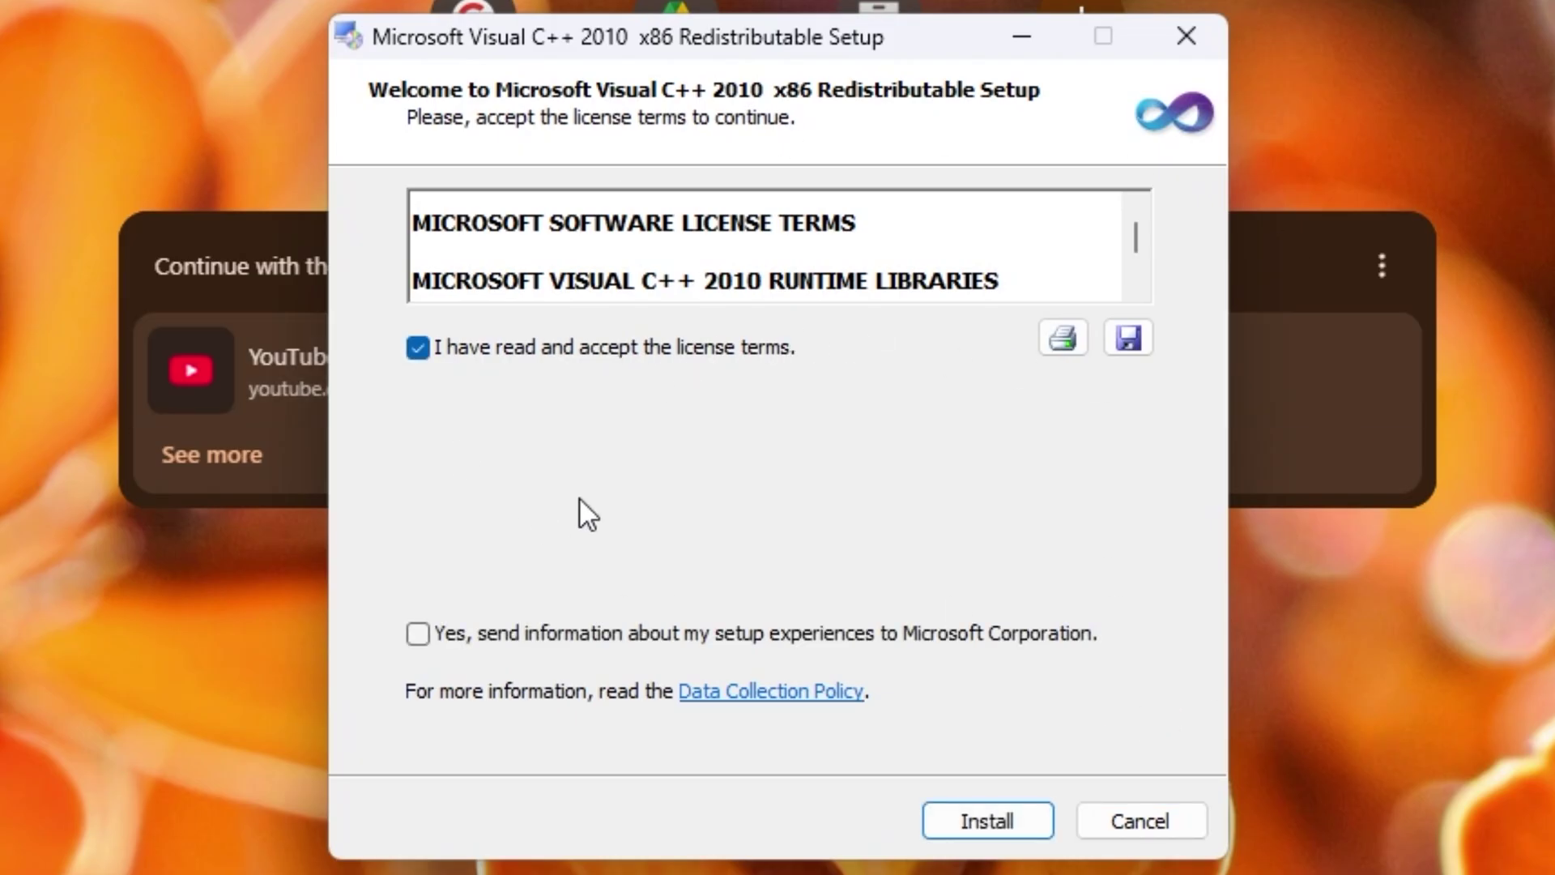
{"action": "left_click", "coordinate": [987, 821]}
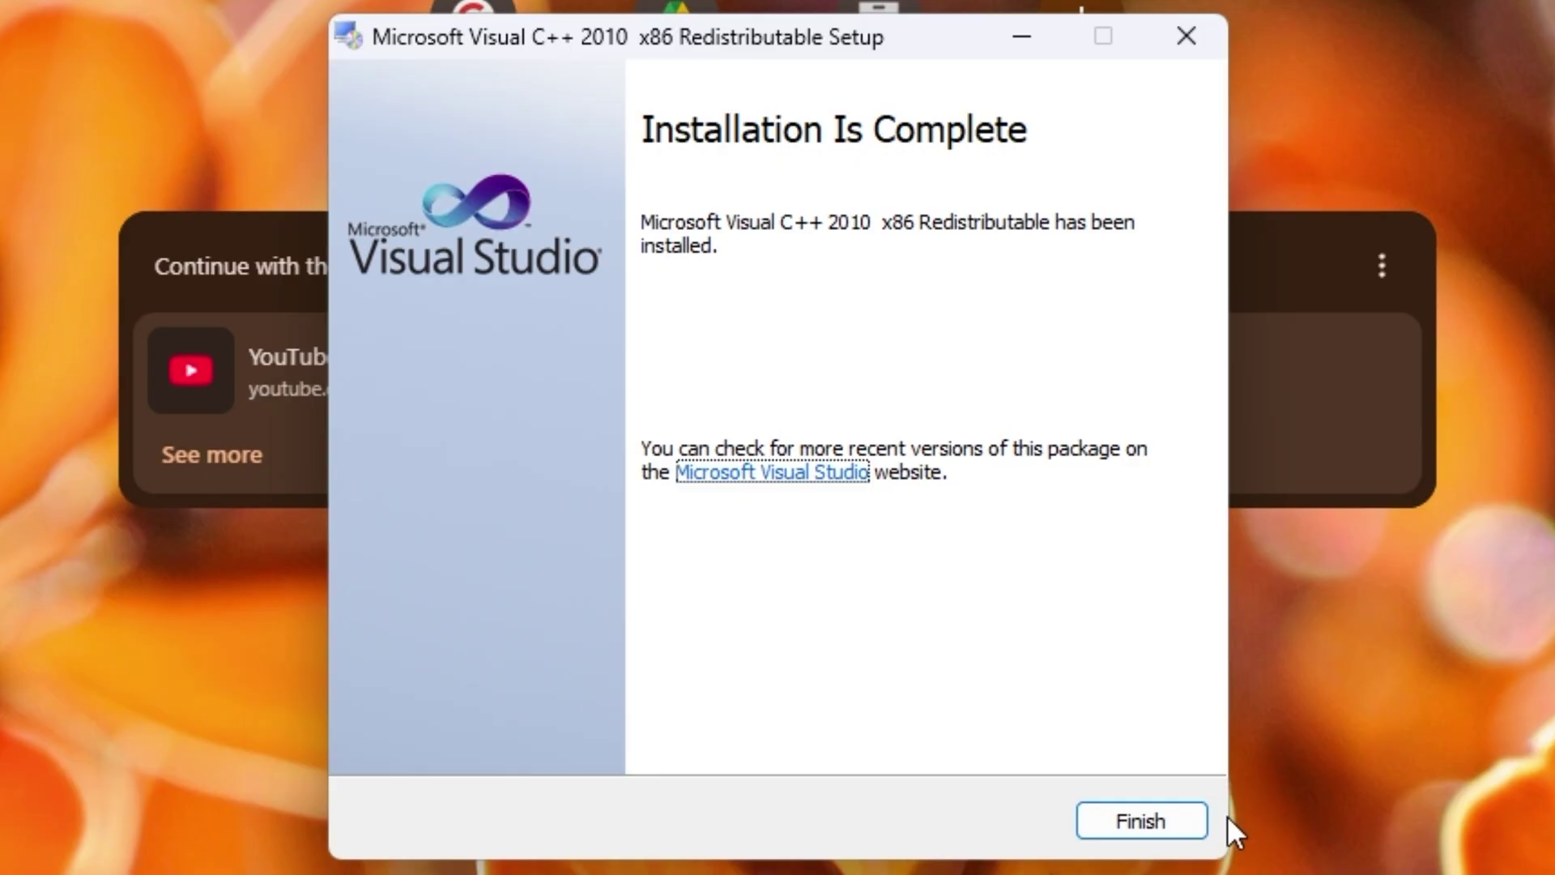
{"action": "left_click", "coordinate": [1134, 788]}
{"action": "left_click", "coordinate": [1533, 10]}
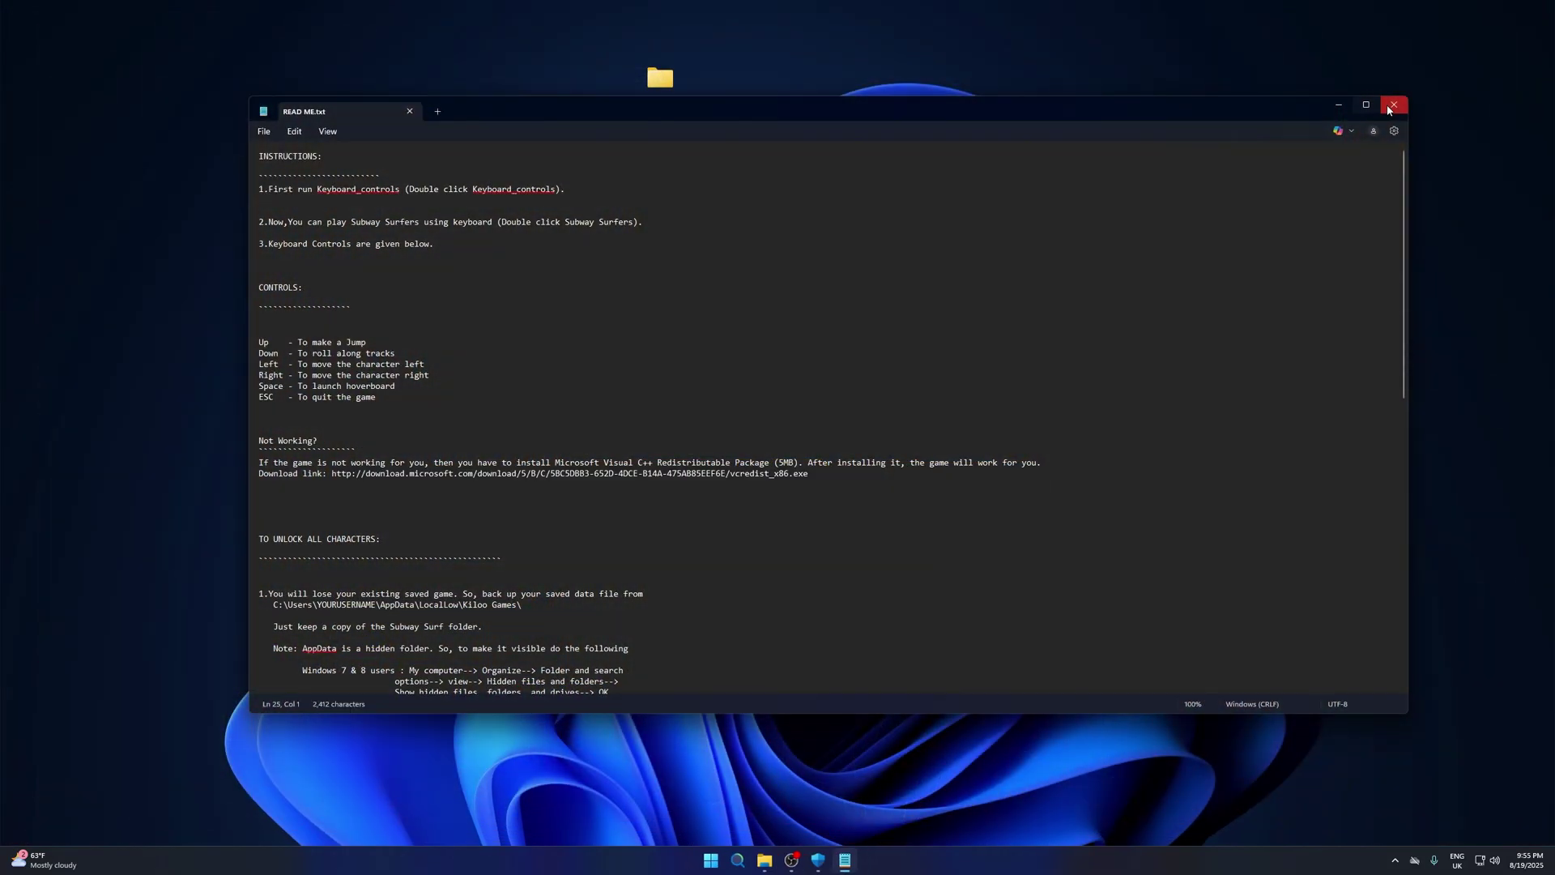
{"action": "left_click", "coordinate": [1394, 104]}
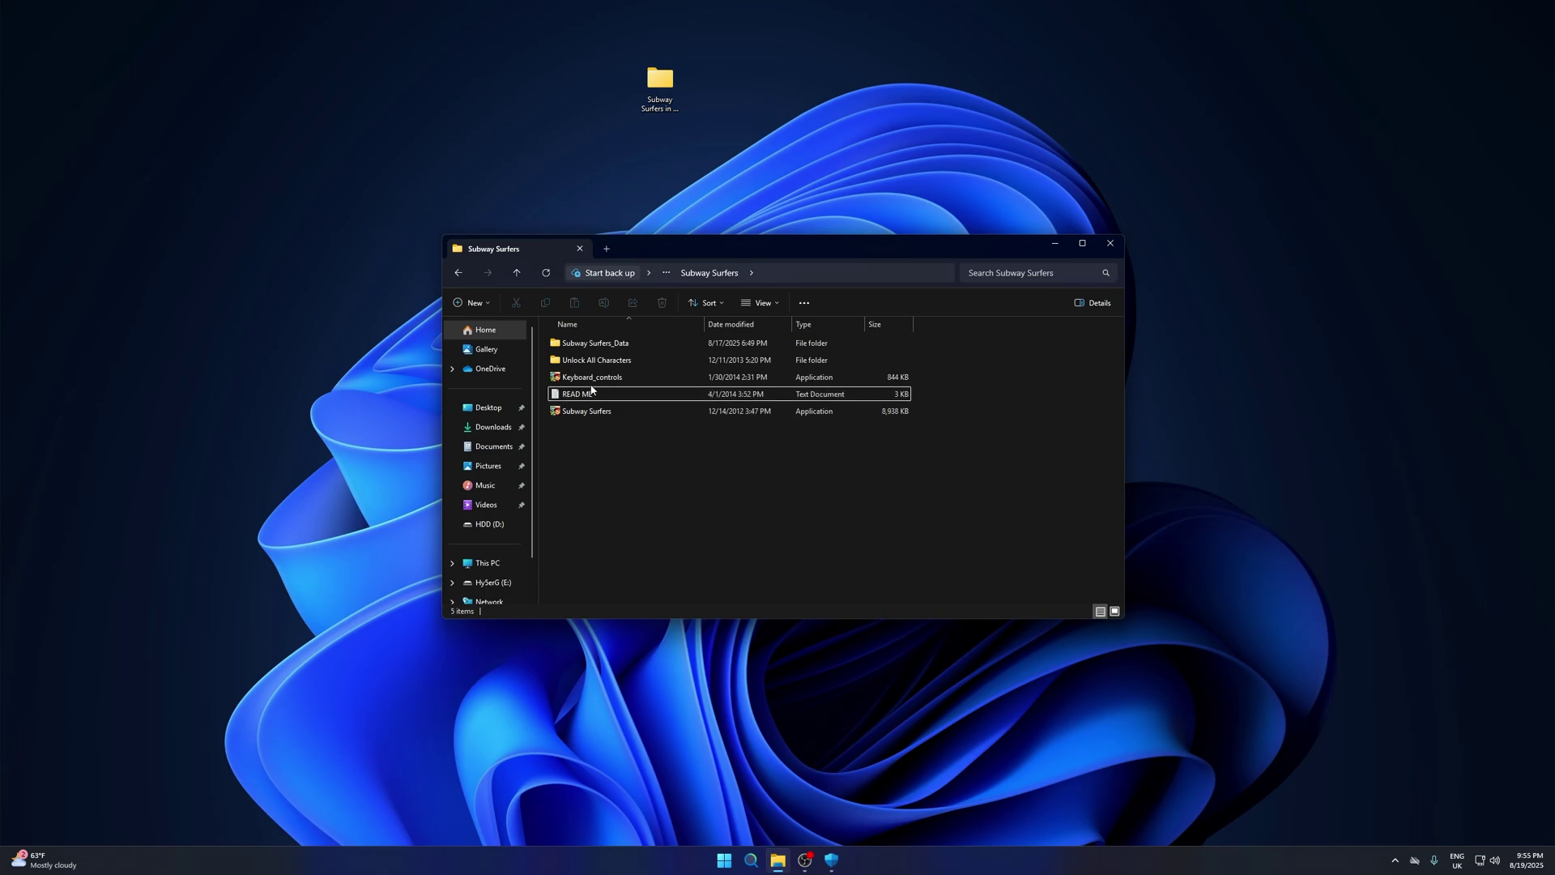
{"action": "left_click", "coordinate": [620, 378]}
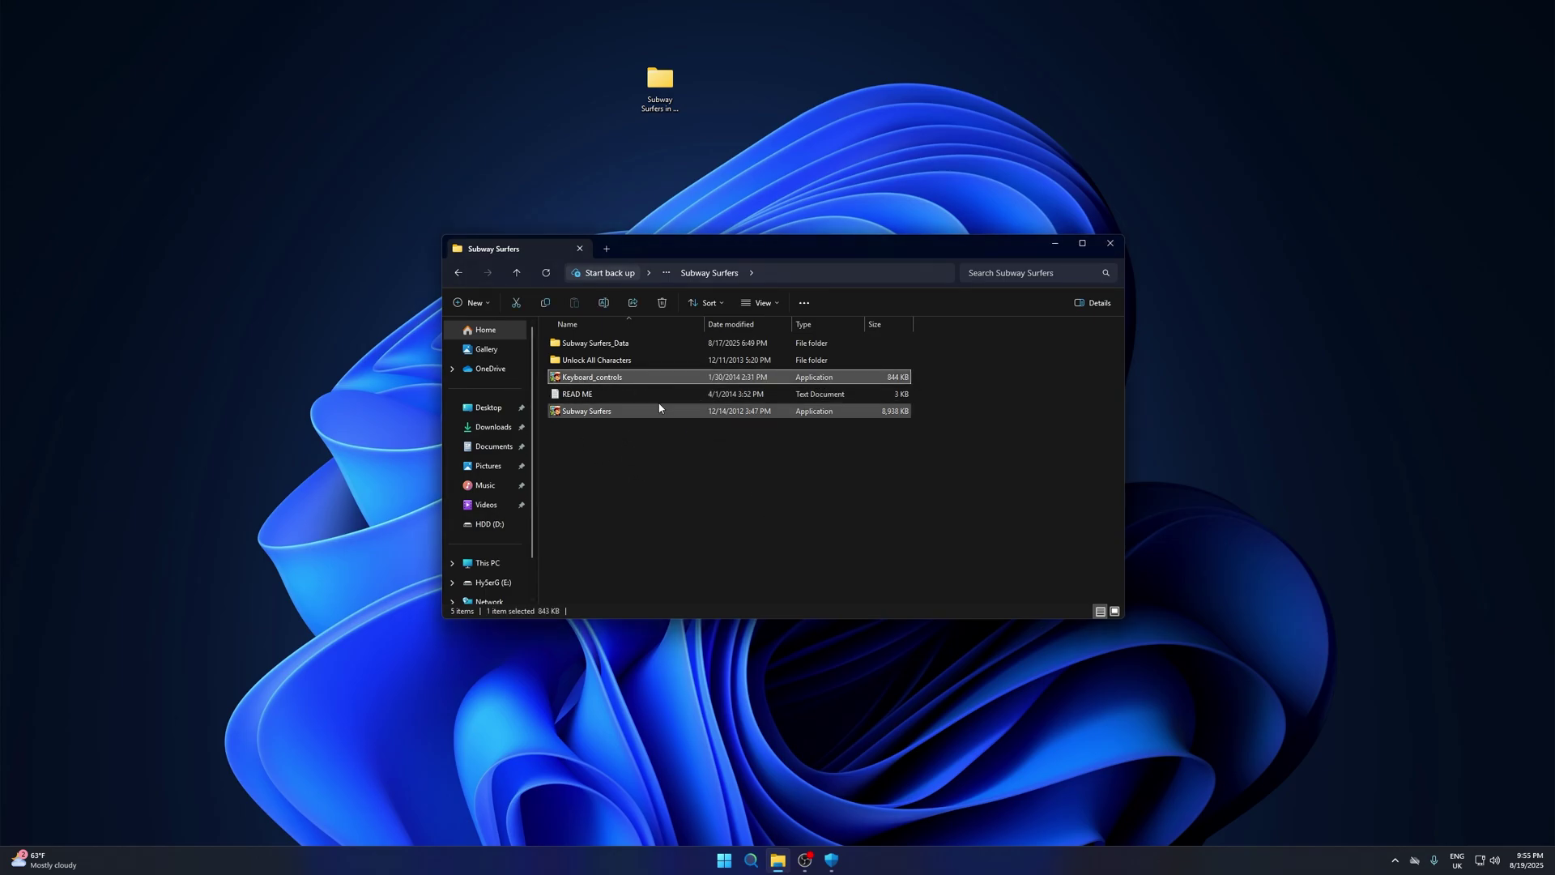
{"action": "left_click", "coordinate": [688, 483]}
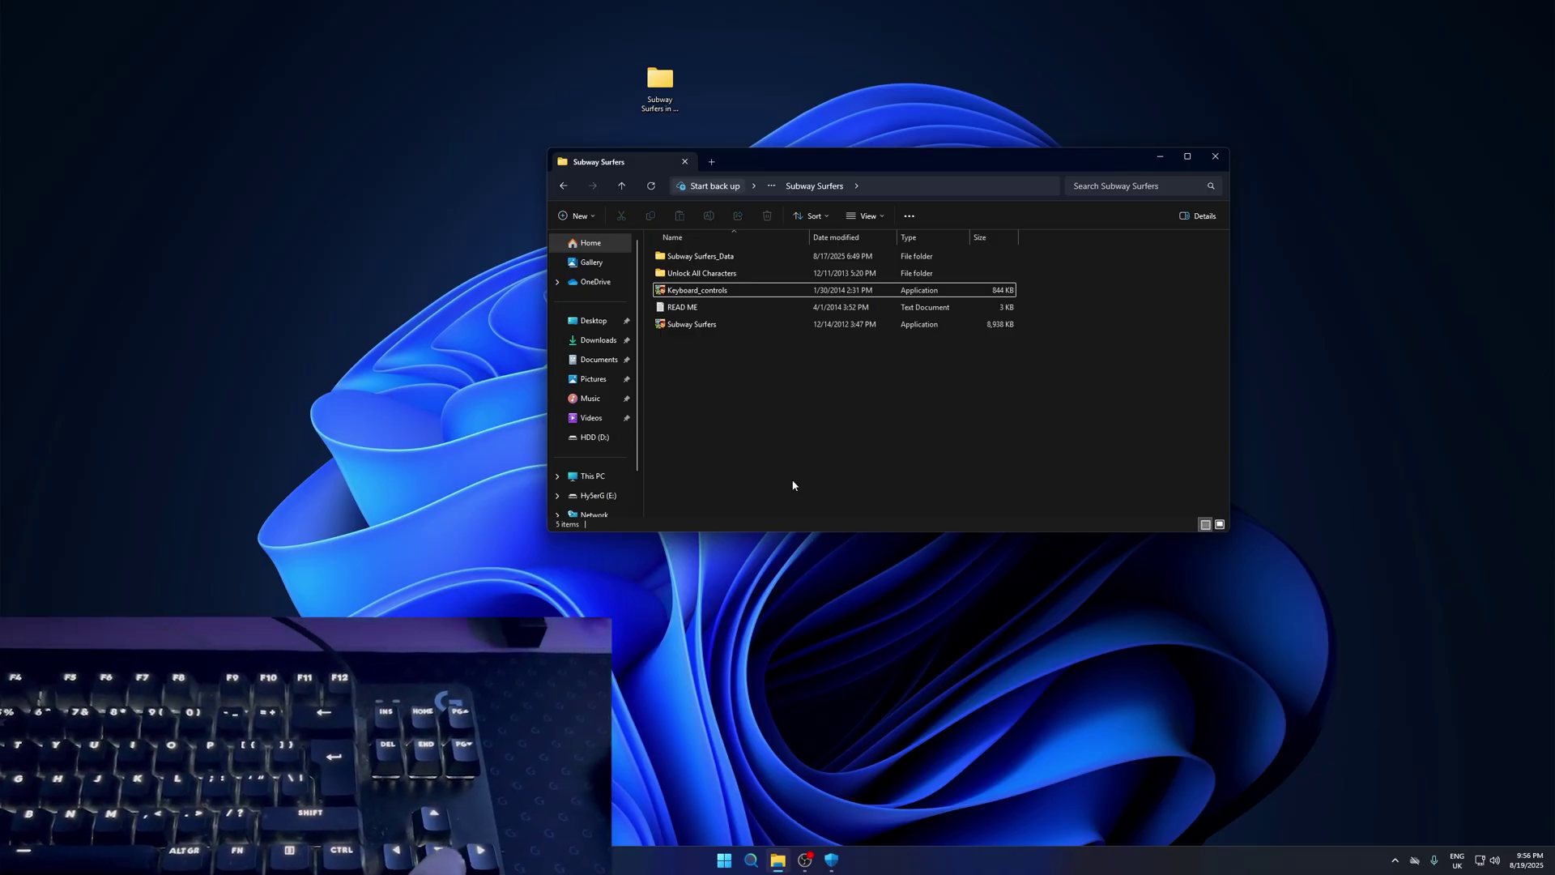
{"action": "mouse_move", "coordinate": [792, 481]}
{"action": "left_mouse_down"}
{"action": "mouse_move", "coordinate": [793, 542]}
{"action": "mouse_move", "coordinate": [792, 484]}
{"action": "mouse_move", "coordinate": [853, 486]}
{"action": "mouse_move", "coordinate": [792, 485]}
{"action": "left_mouse_up"}
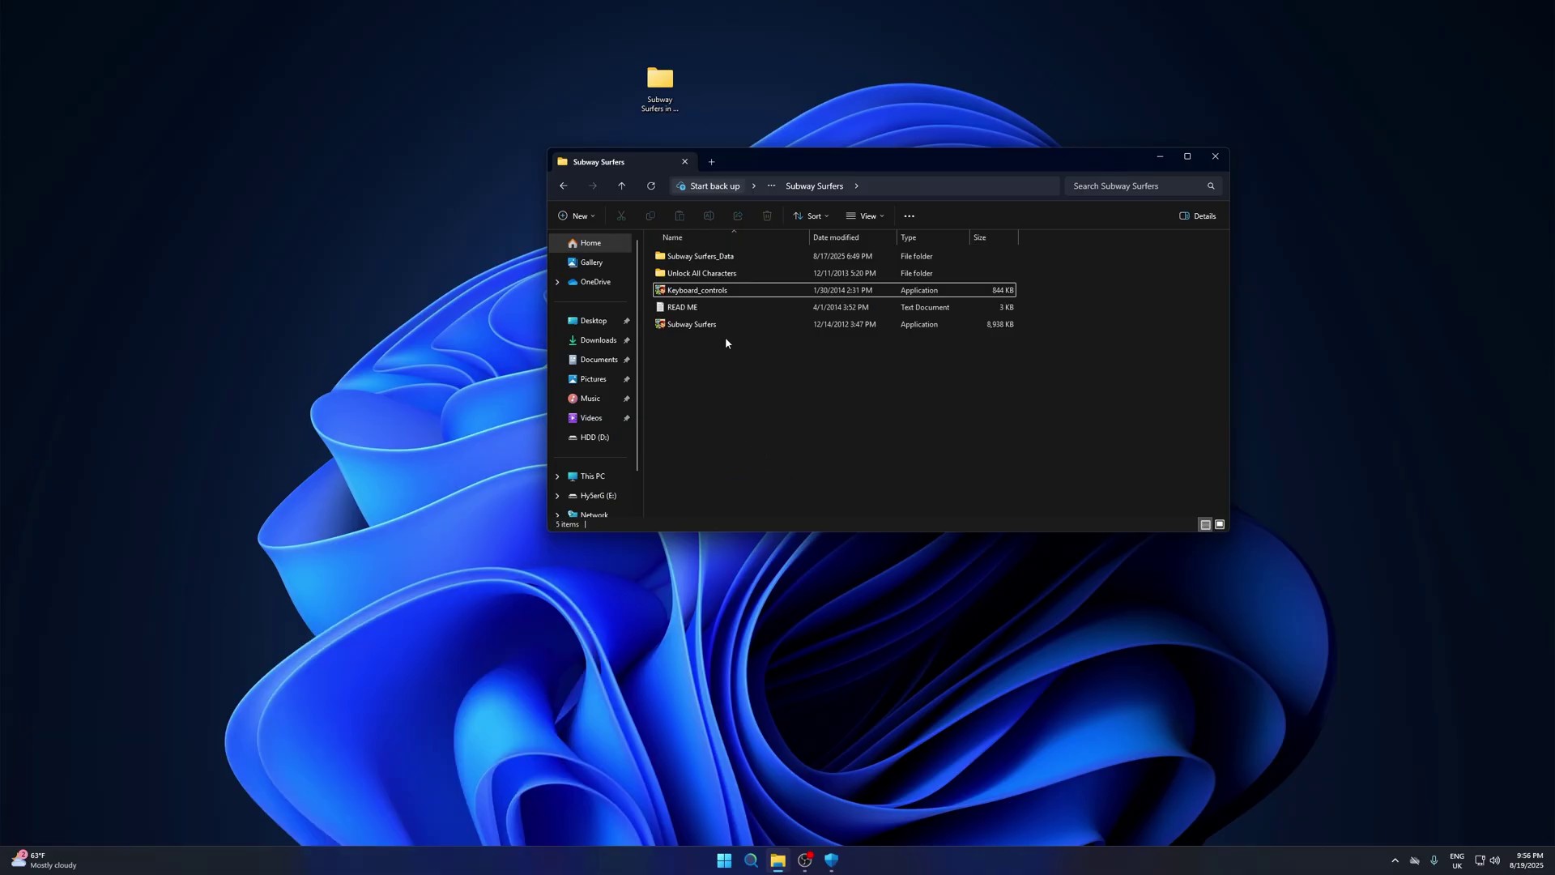
Launch Subway Surfers from its folder, turn off windowed mode, set the screen resolution to 1920 x 1080 and start the game
{"action": "double_click", "coordinate": [725, 325]}
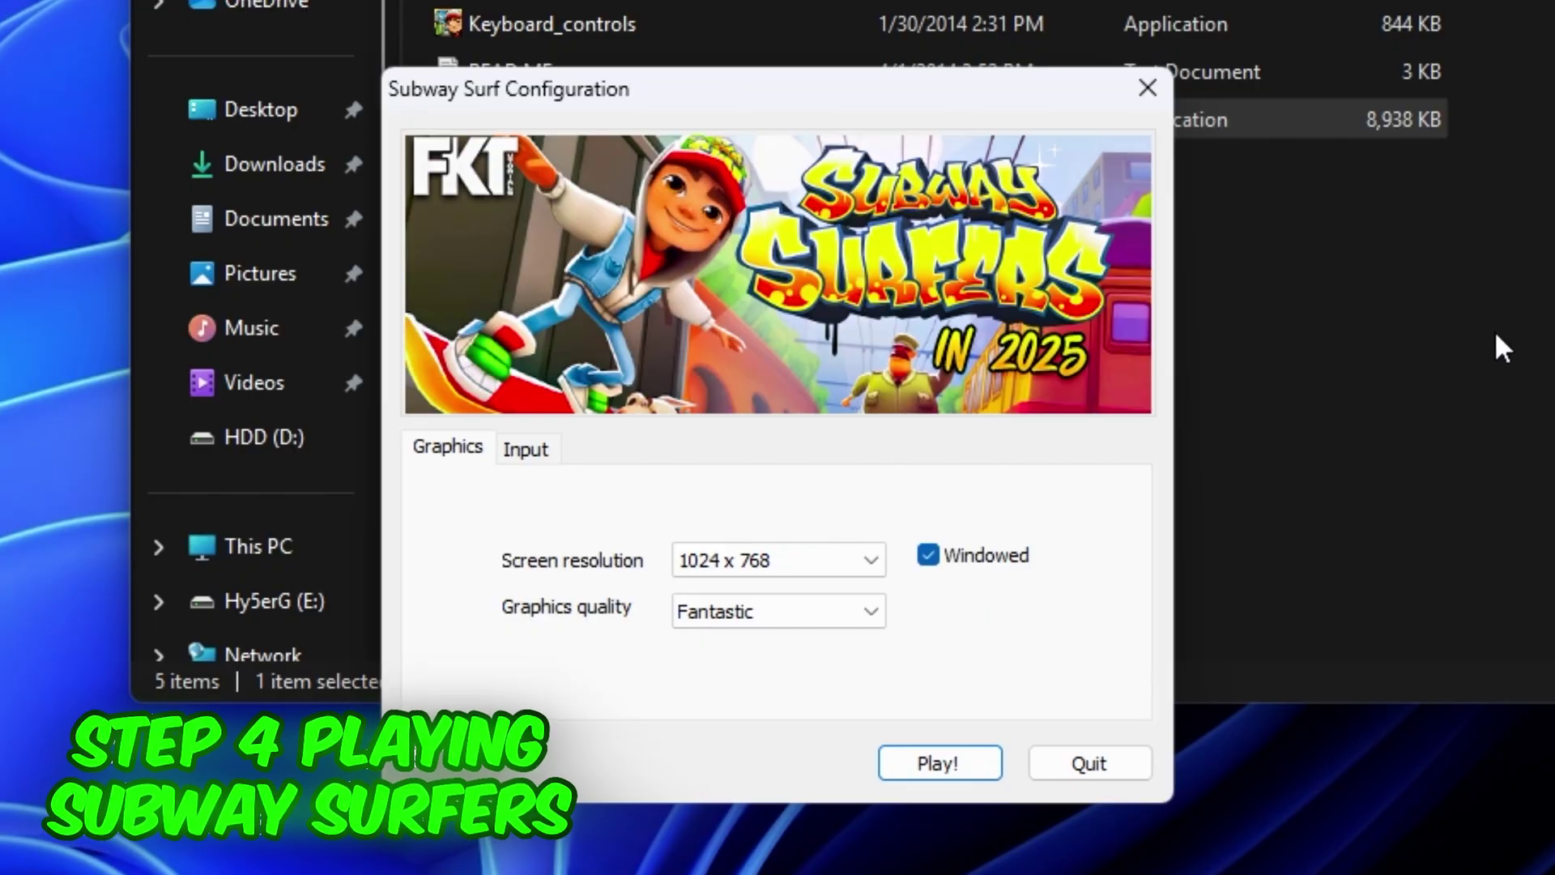
{"action": "left_click", "coordinate": [928, 555]}
{"action": "left_click", "coordinate": [818, 561]}
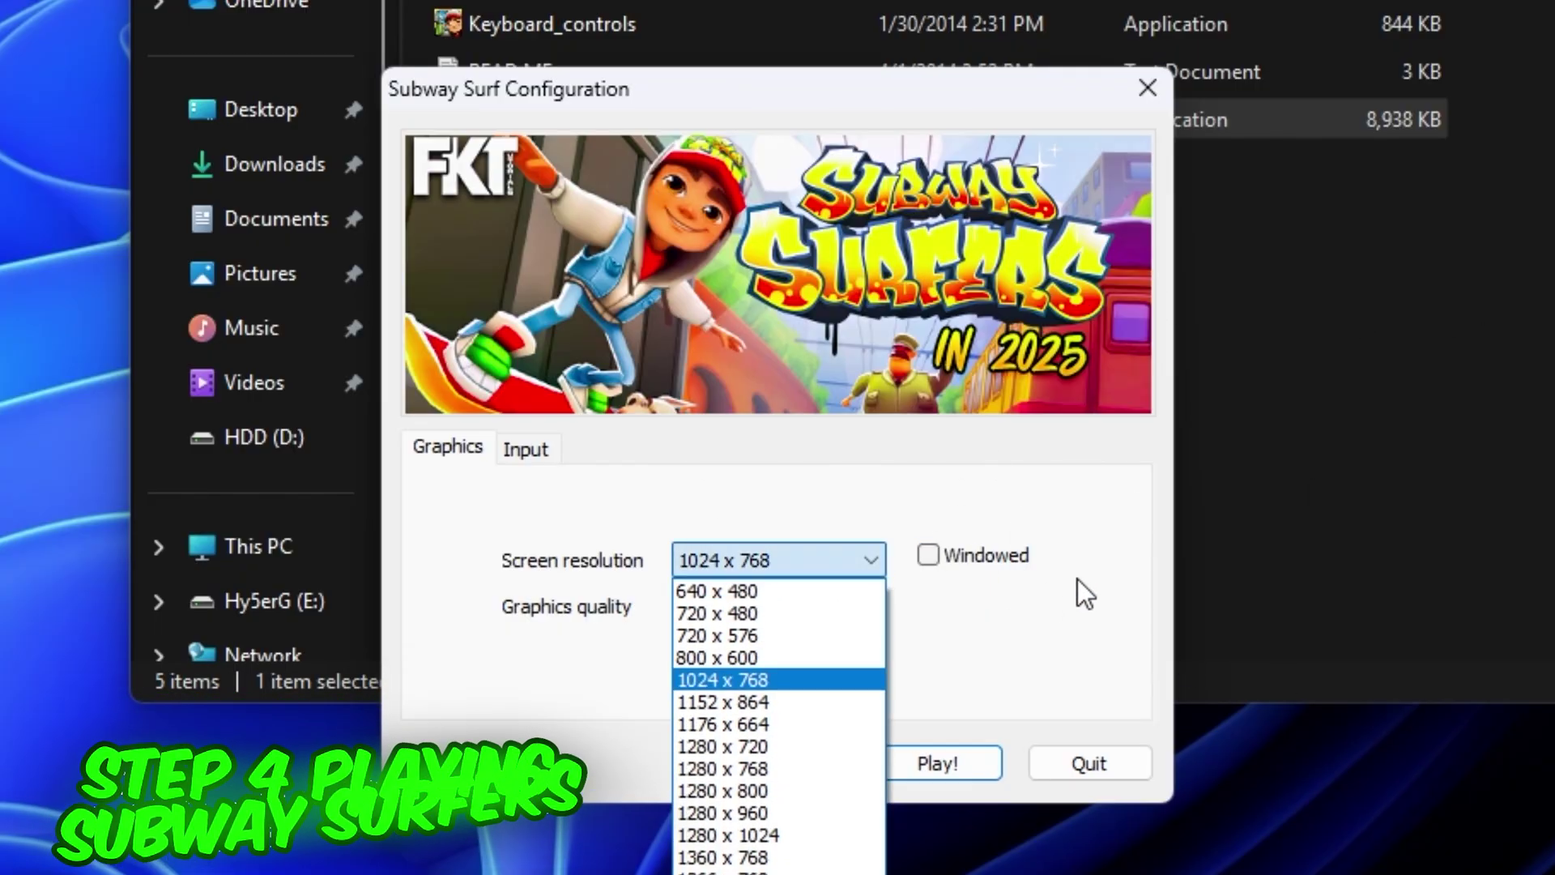
{"action": "left_click", "coordinate": [551, 572]}
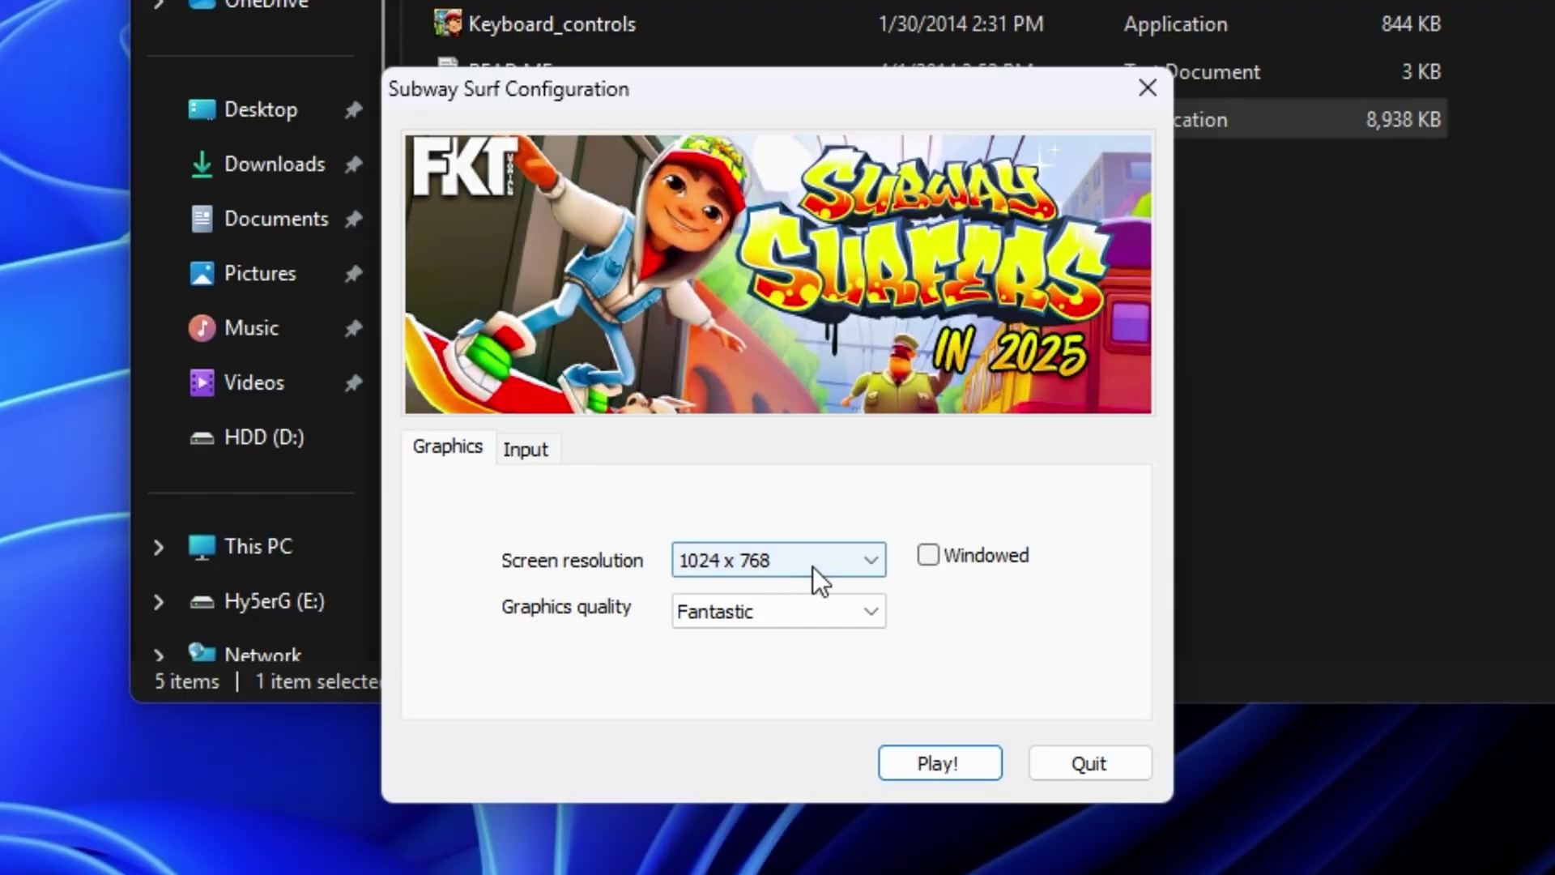
{"action": "left_click", "coordinate": [801, 567]}
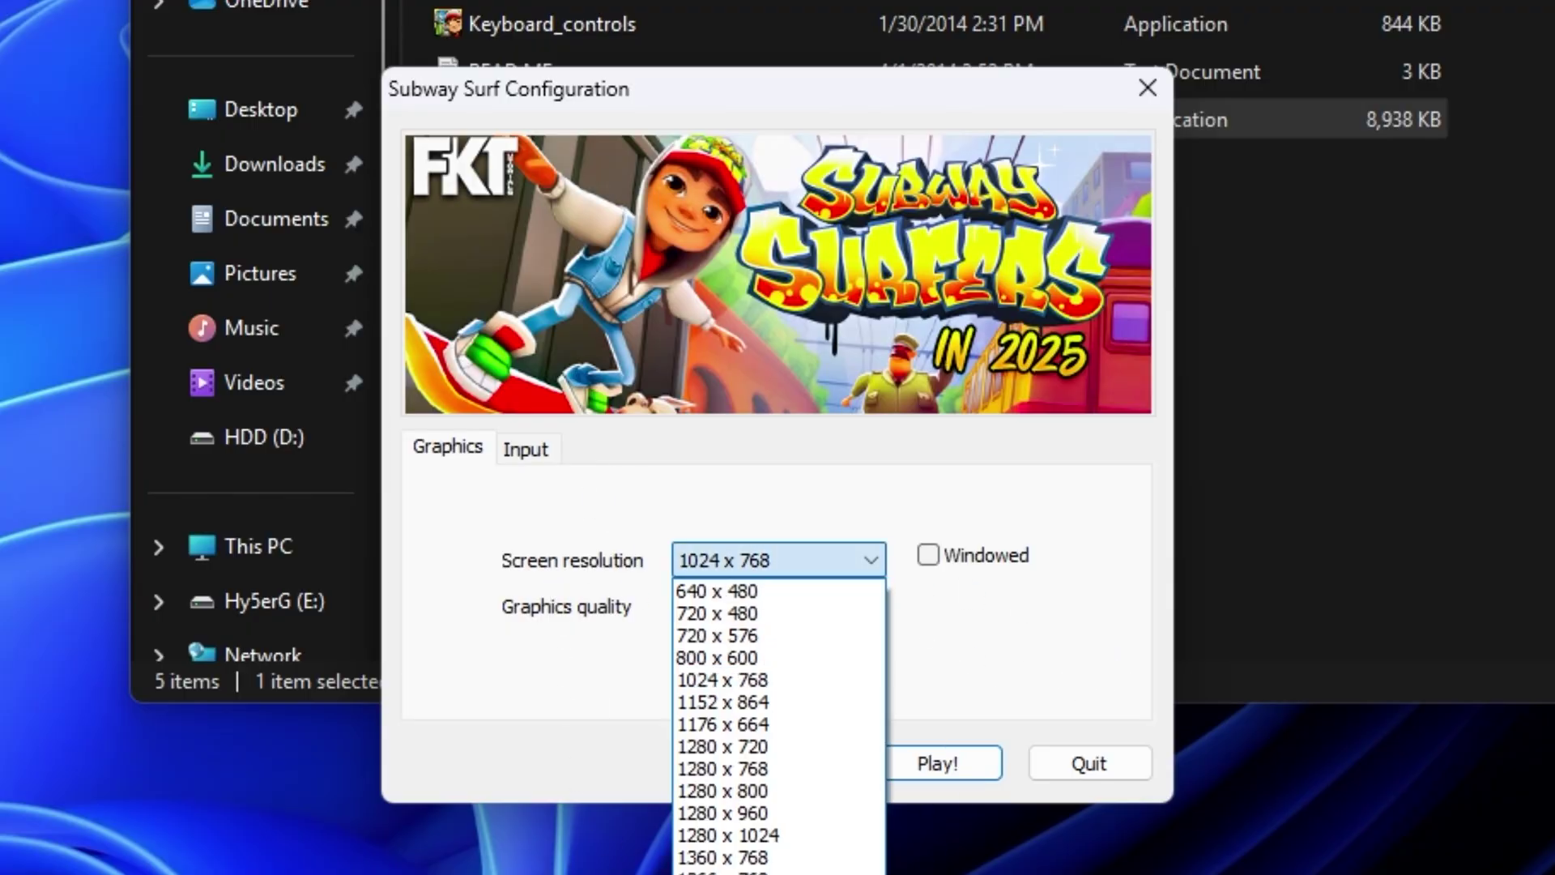
{"action": "left_click", "coordinate": [779, 873]}
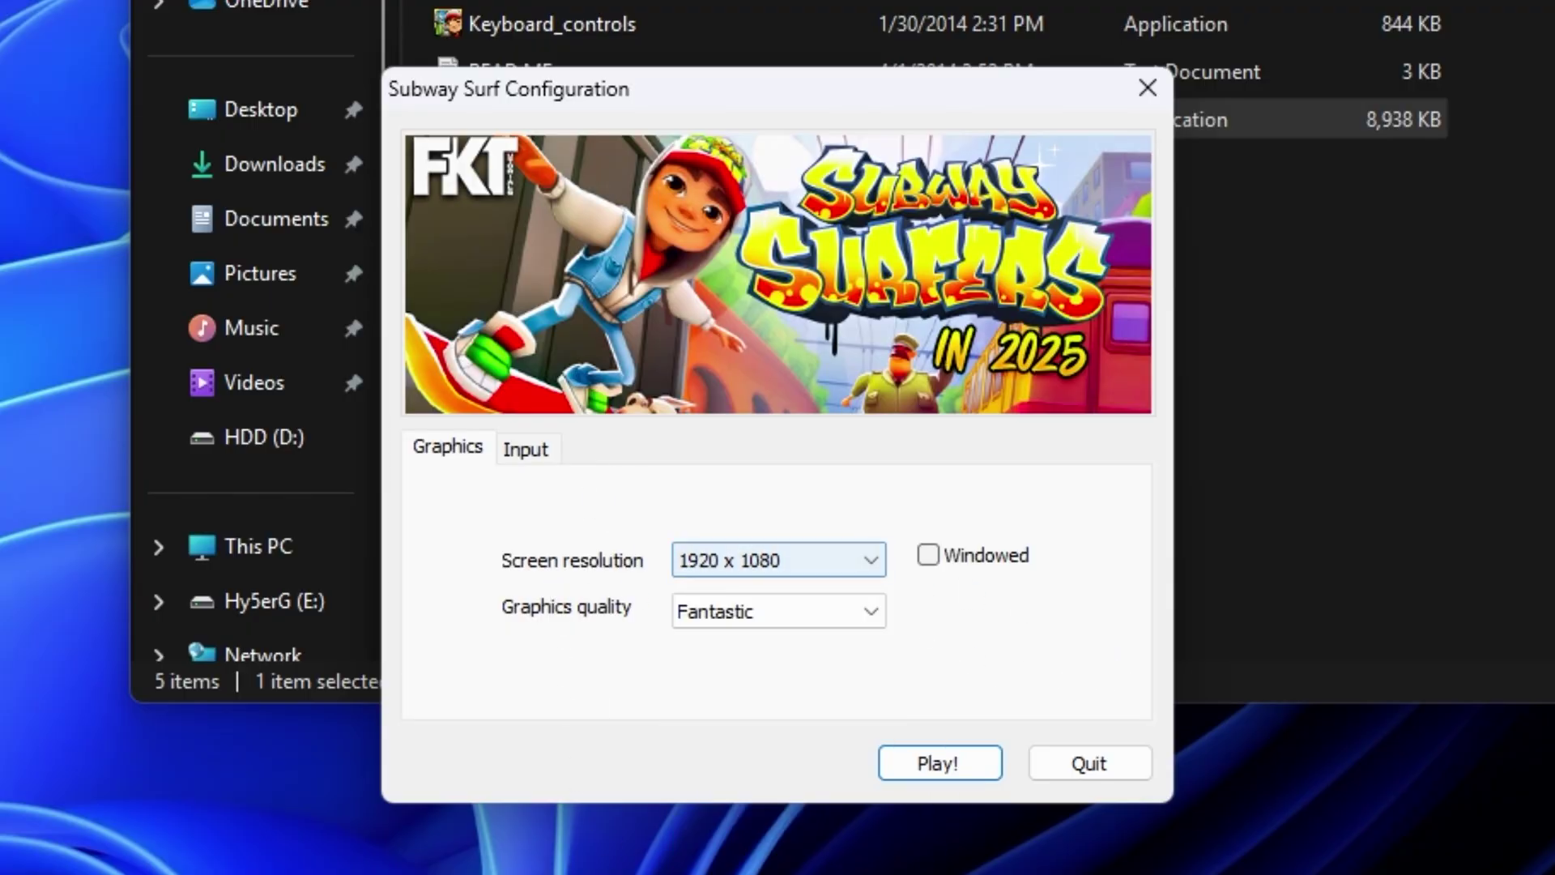
{"action": "left_click", "coordinate": [917, 769]}
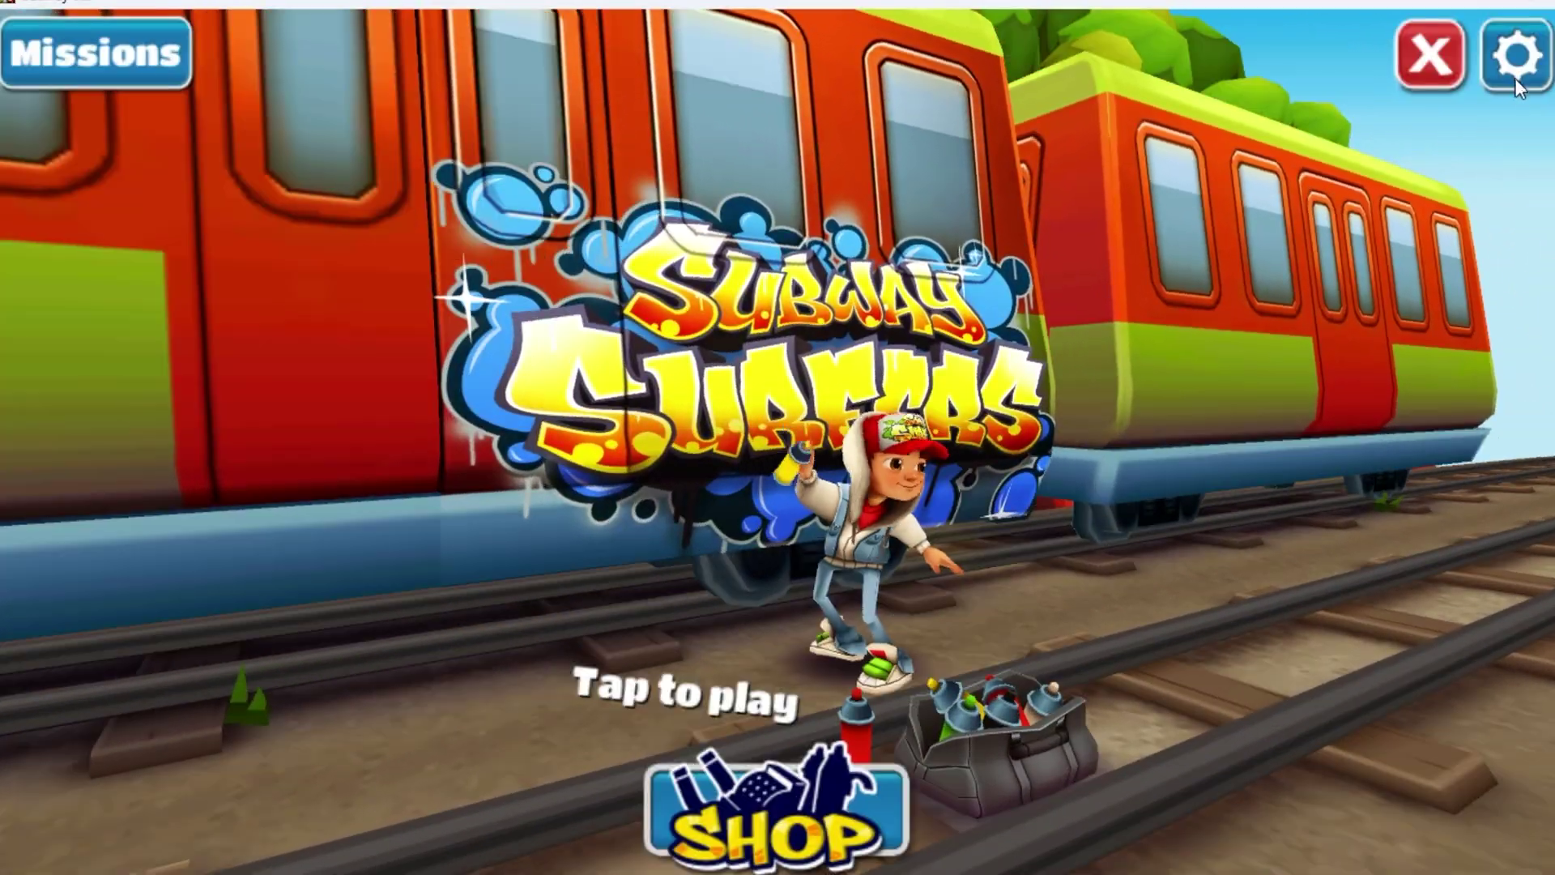
Look at the game's sound and auto message settings, close them and open the shop
{"action": "left_click", "coordinate": [1515, 73]}
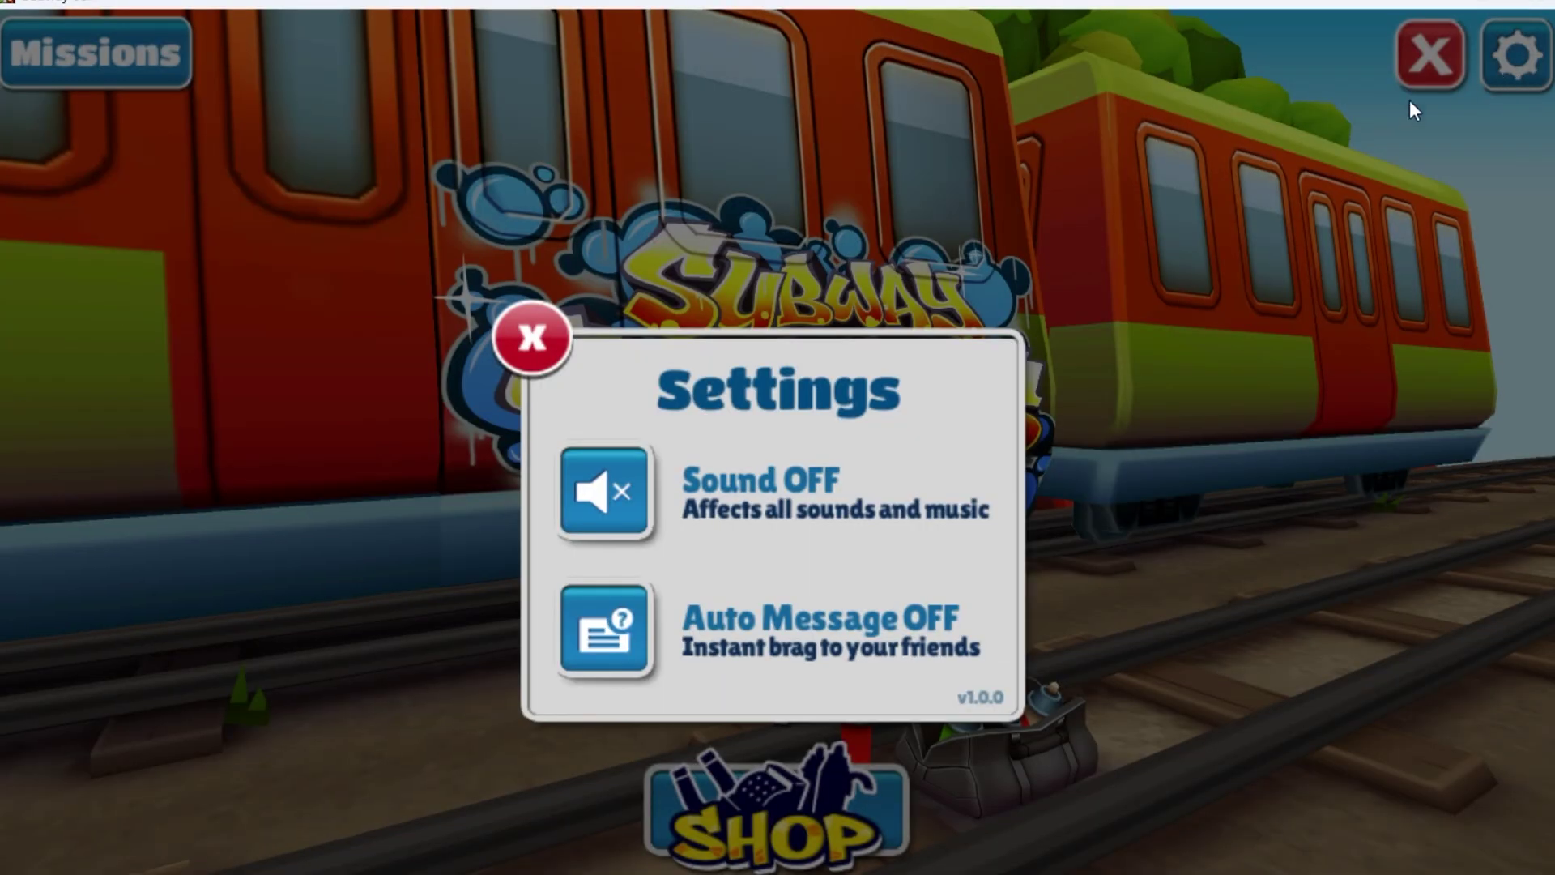
{"action": "left_click", "coordinate": [528, 348]}
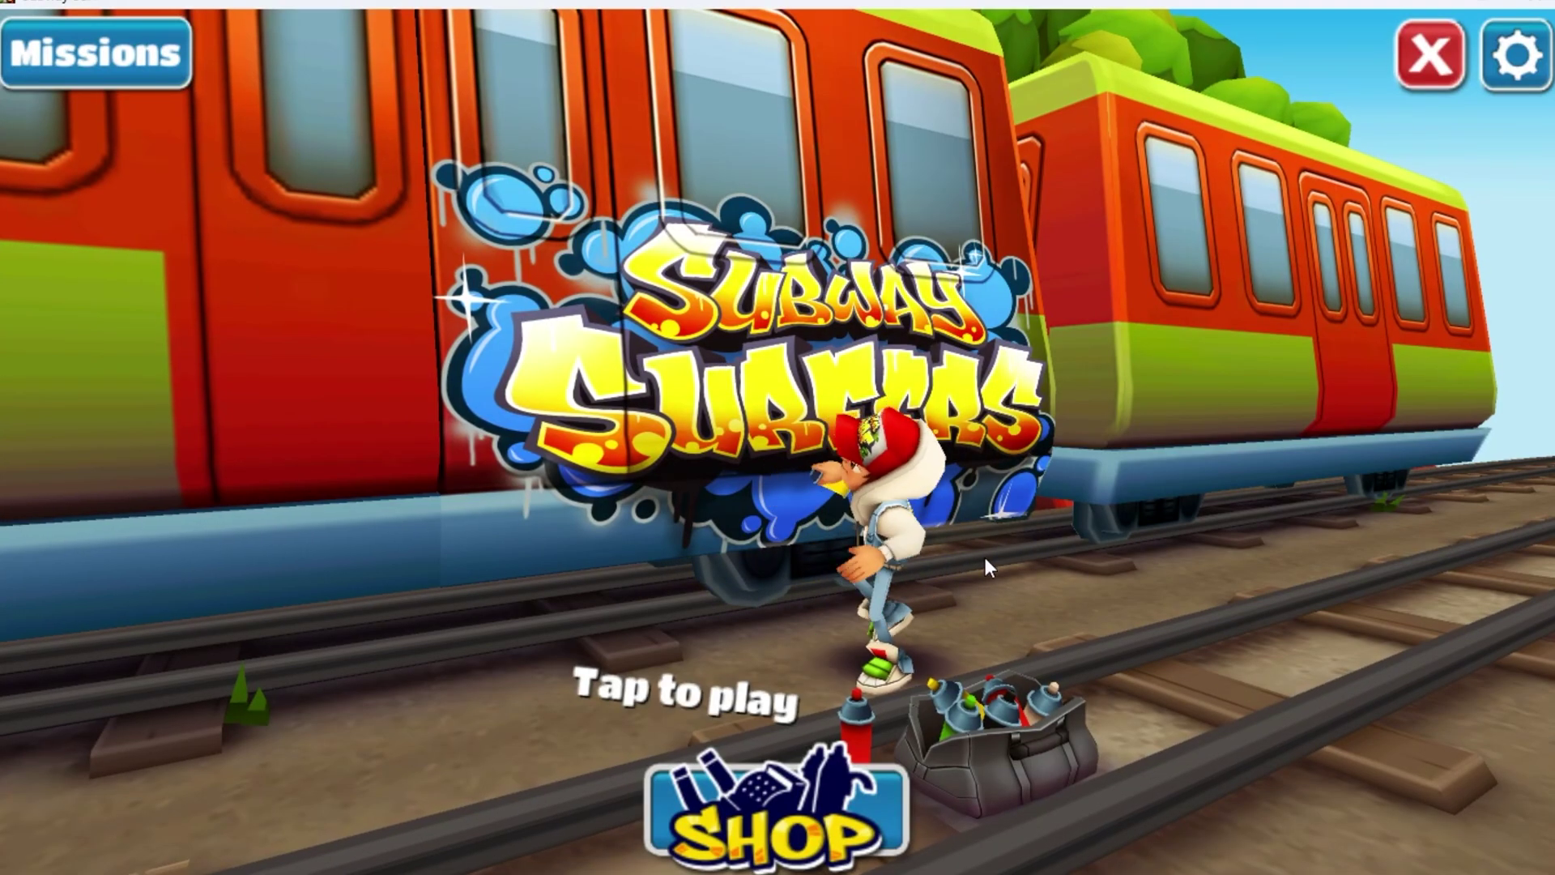
{"action": "left_click", "coordinate": [871, 818]}
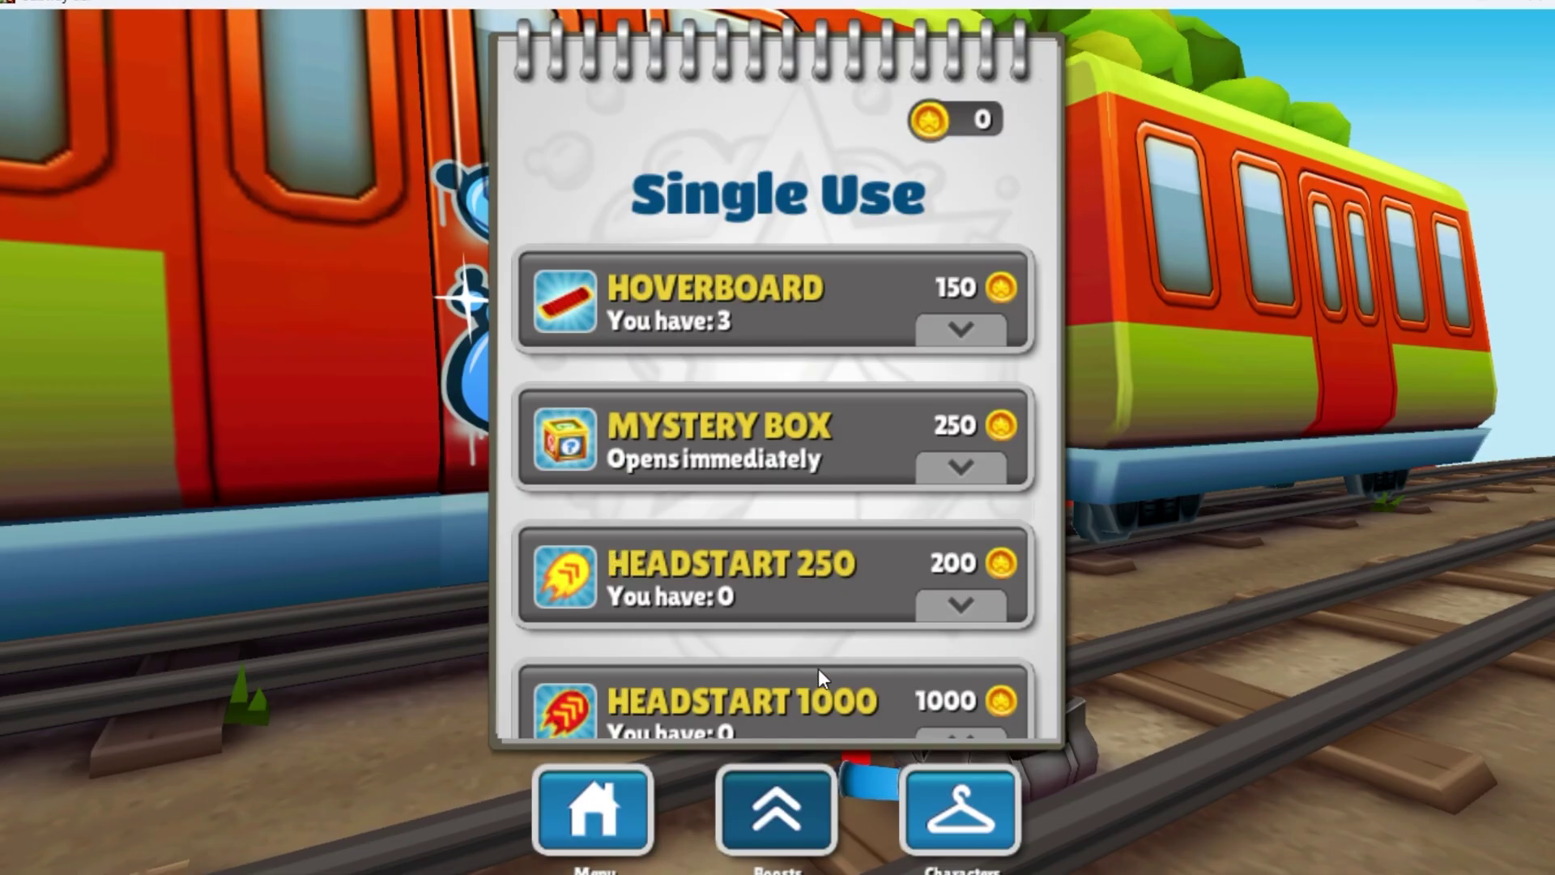
Browse the characters offered in the shop in both directions and return to the main menu
{"action": "left_click", "coordinate": [911, 814]}
{"action": "left_click", "coordinate": [995, 384]}
{"action": "left_click", "coordinate": [999, 374]}
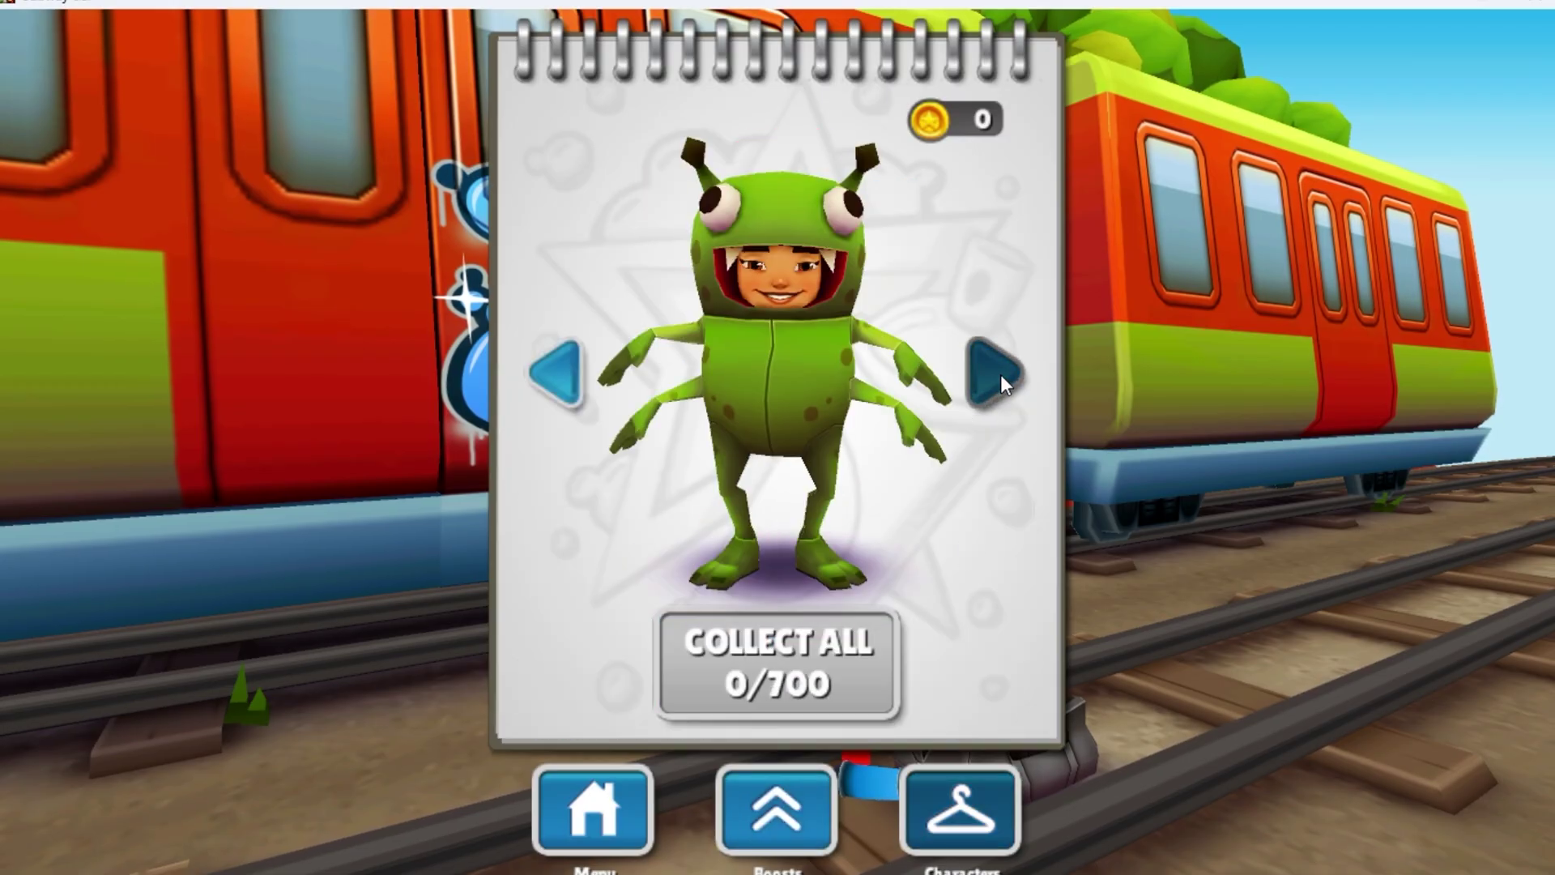
{"action": "left_click", "coordinate": [1000, 374]}
{"action": "left_click", "coordinate": [1000, 374]}
{"action": "left_click", "coordinate": [585, 387]}
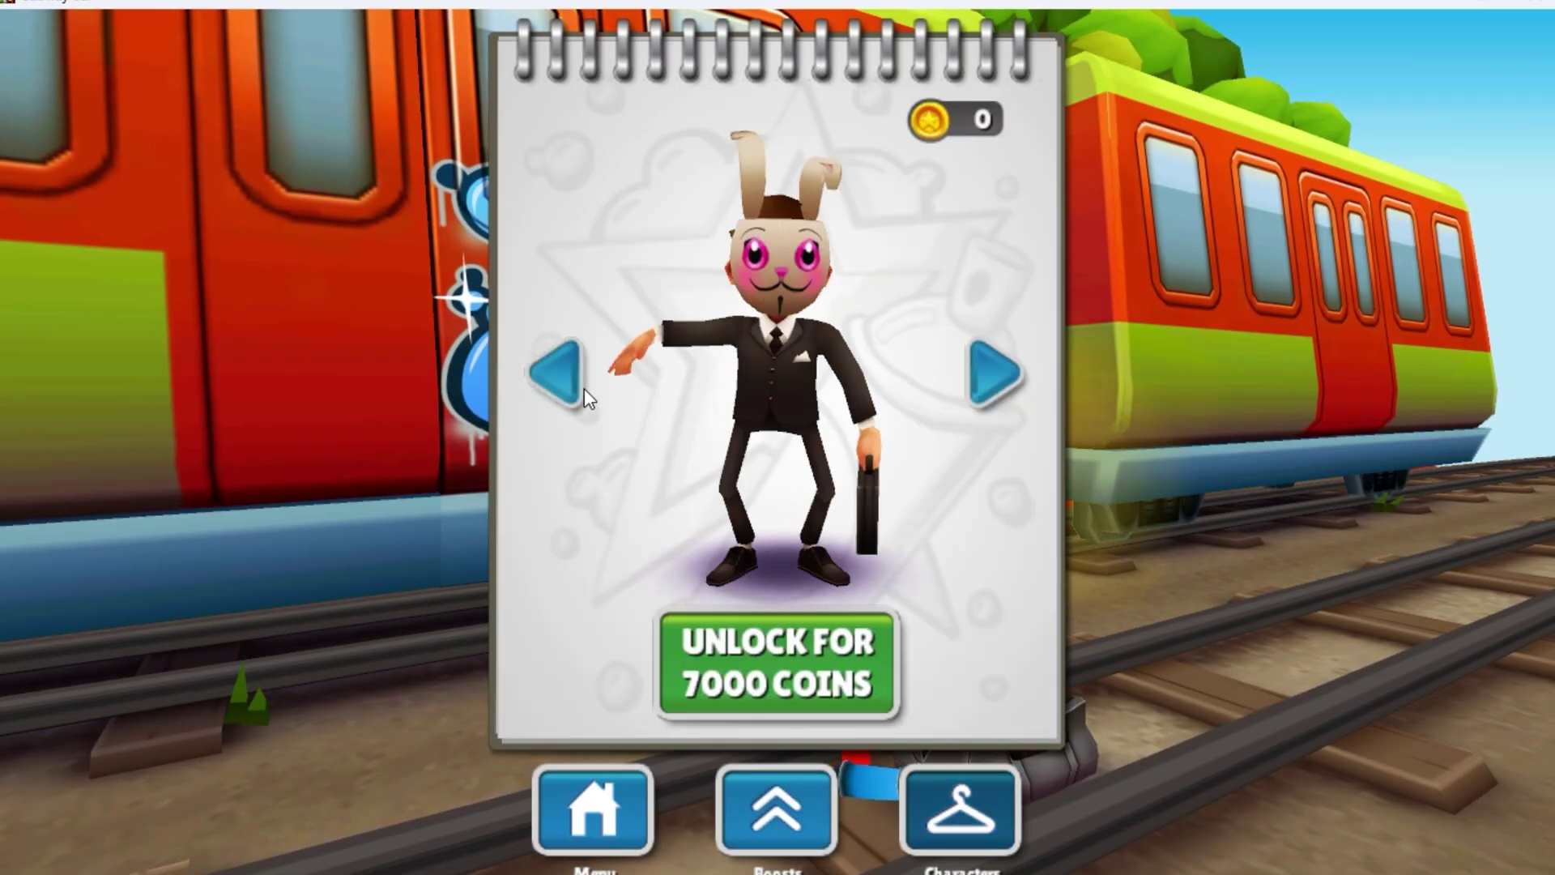
{"action": "left_click", "coordinate": [585, 387]}
{"action": "left_click", "coordinate": [972, 369]}
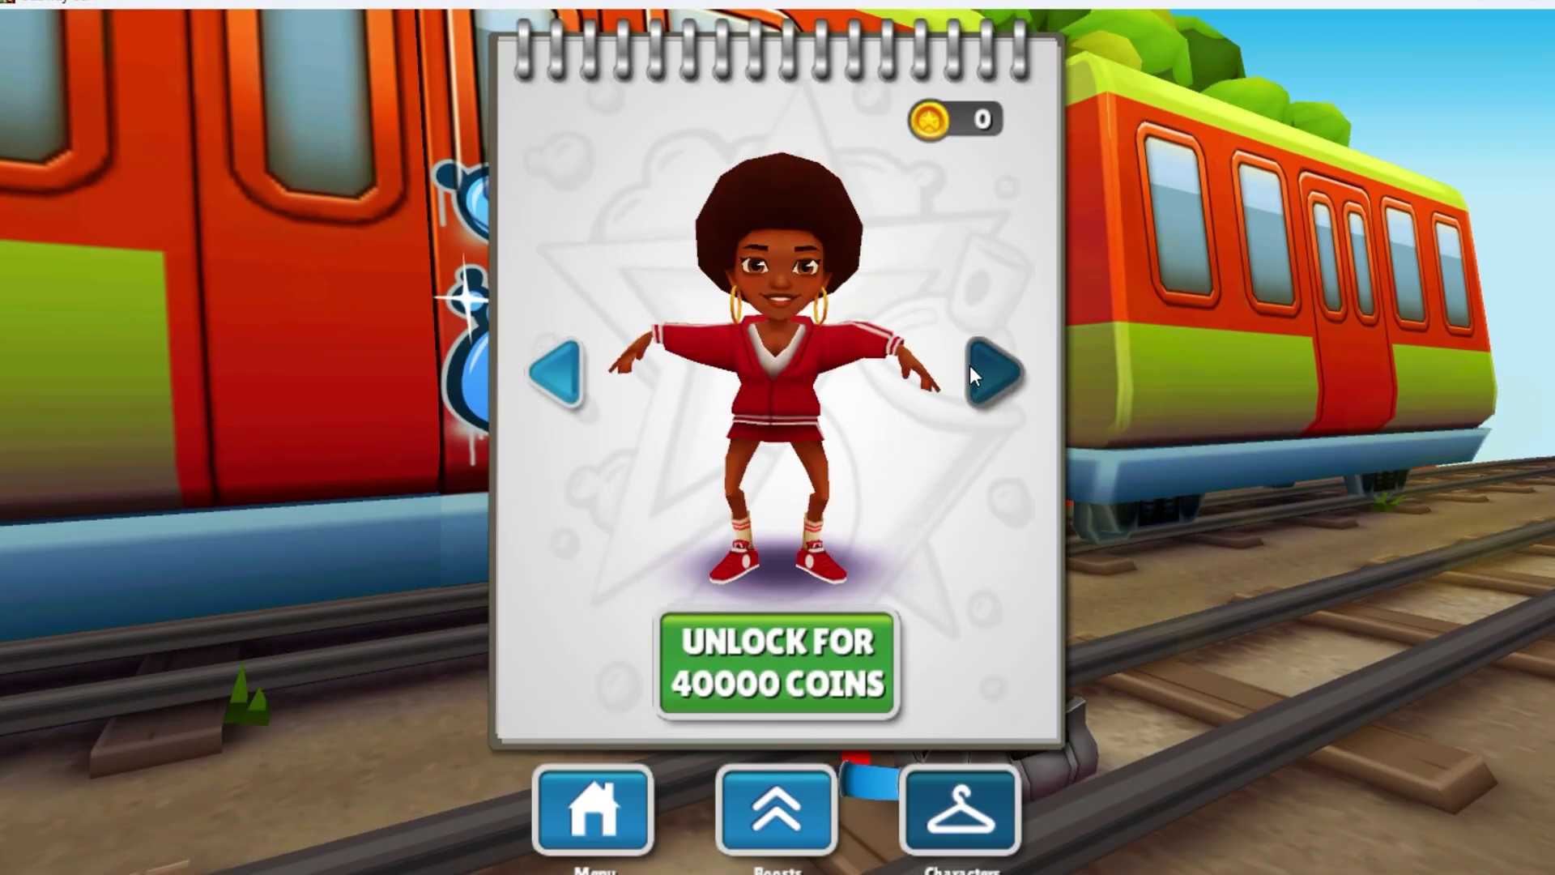
{"action": "left_click", "coordinate": [972, 369]}
{"action": "left_click", "coordinate": [972, 368]}
{"action": "left_click", "coordinate": [972, 368]}
{"action": "left_click", "coordinate": [972, 368]}
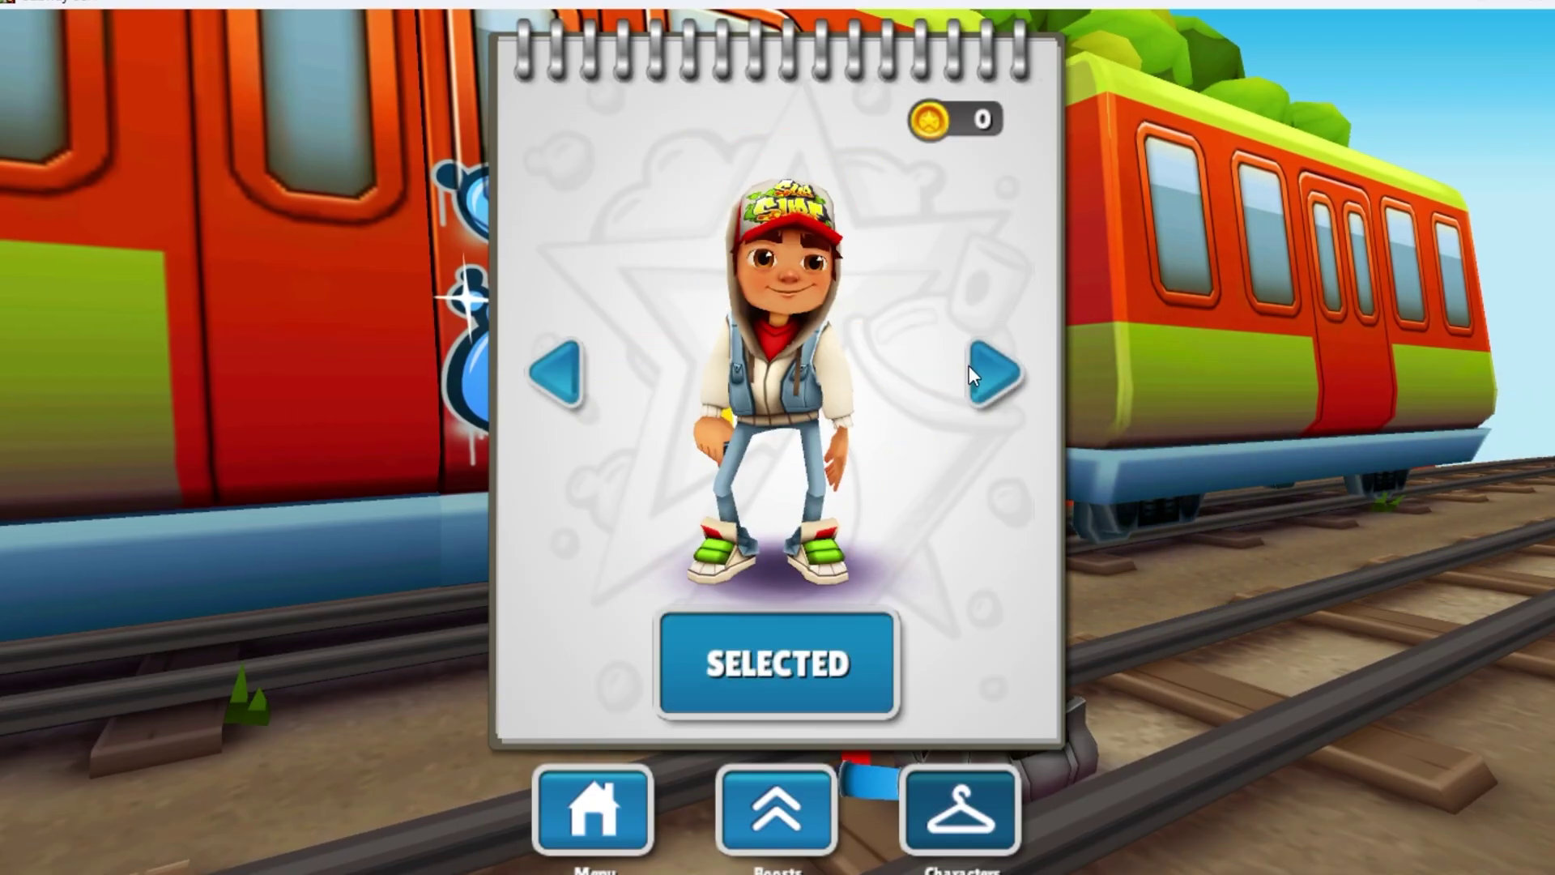
{"action": "left_click", "coordinate": [604, 375]}
{"action": "left_click", "coordinate": [599, 384]}
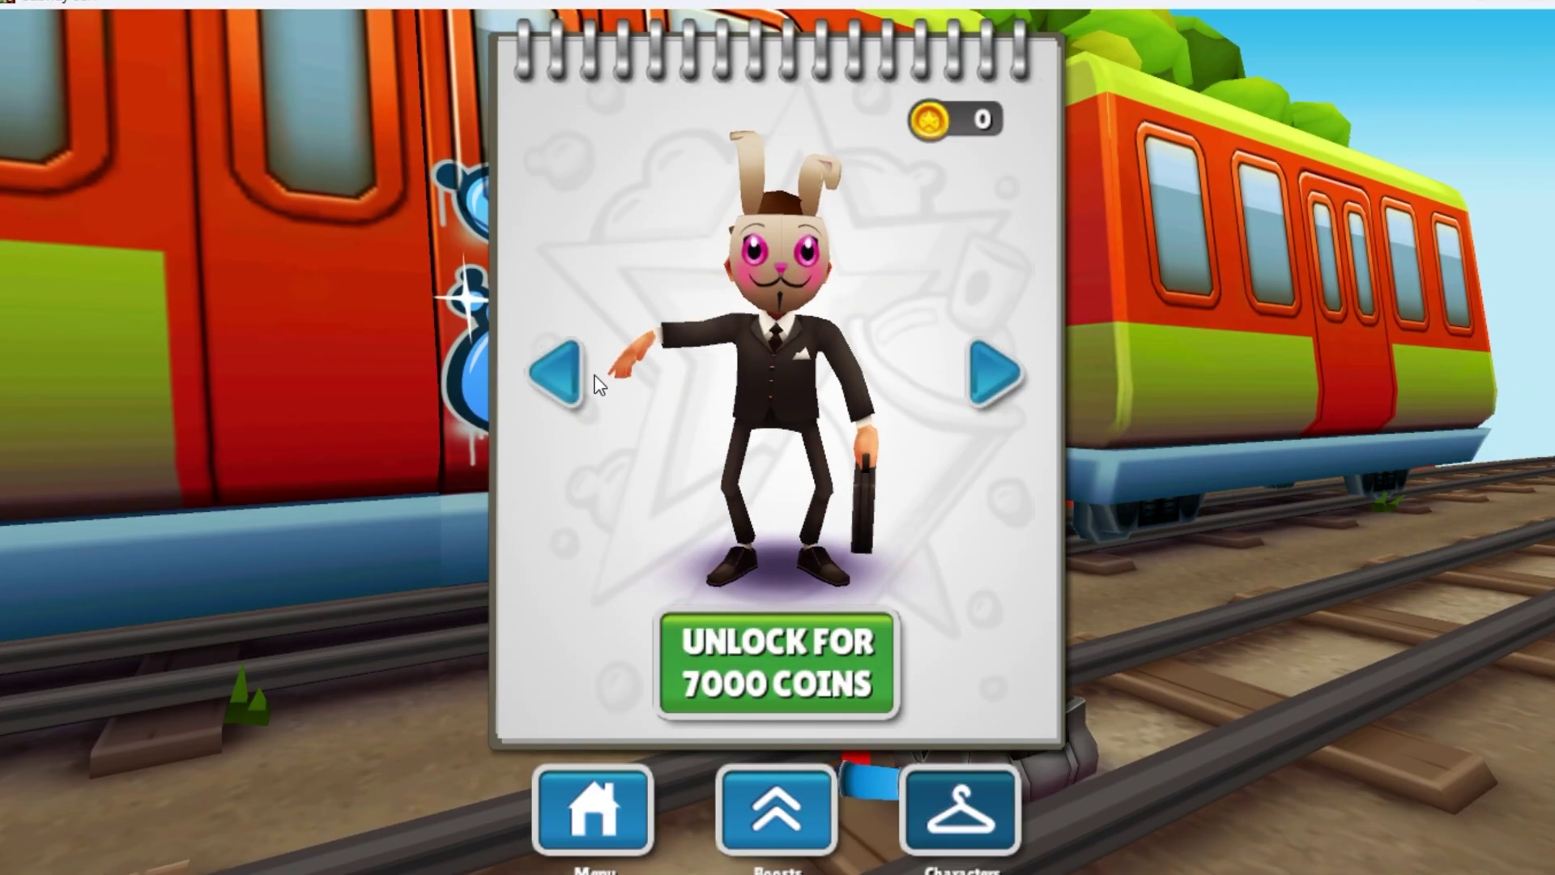
{"action": "left_click", "coordinate": [599, 384]}
{"action": "left_click", "coordinate": [616, 806]}
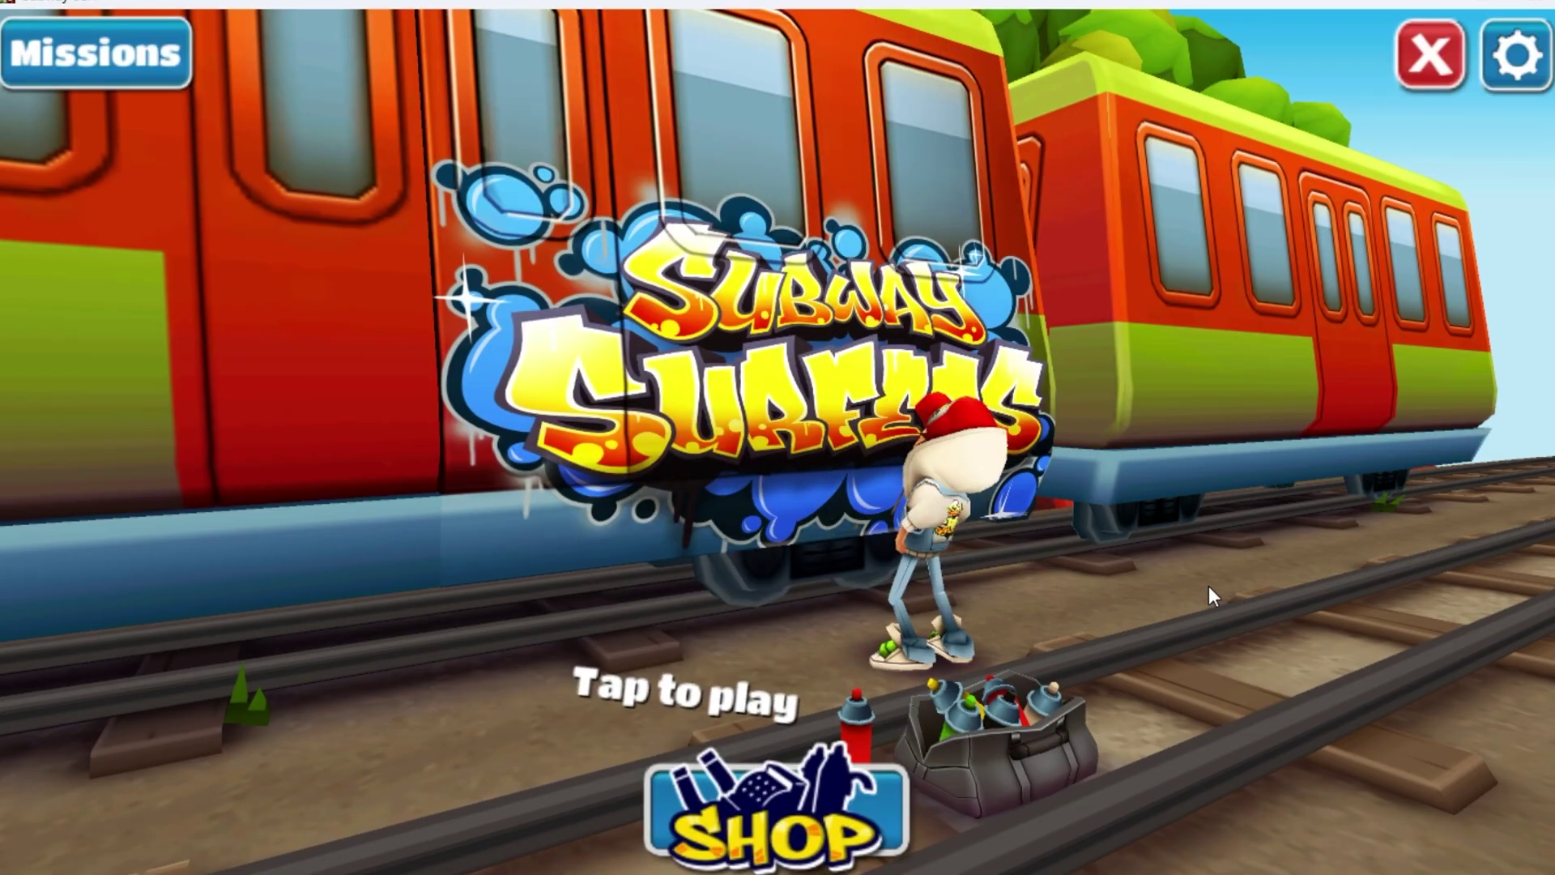
Start a run, jump over the two low barriers and roll under the two high ones
{"action": "left_click", "coordinate": [706, 659]}
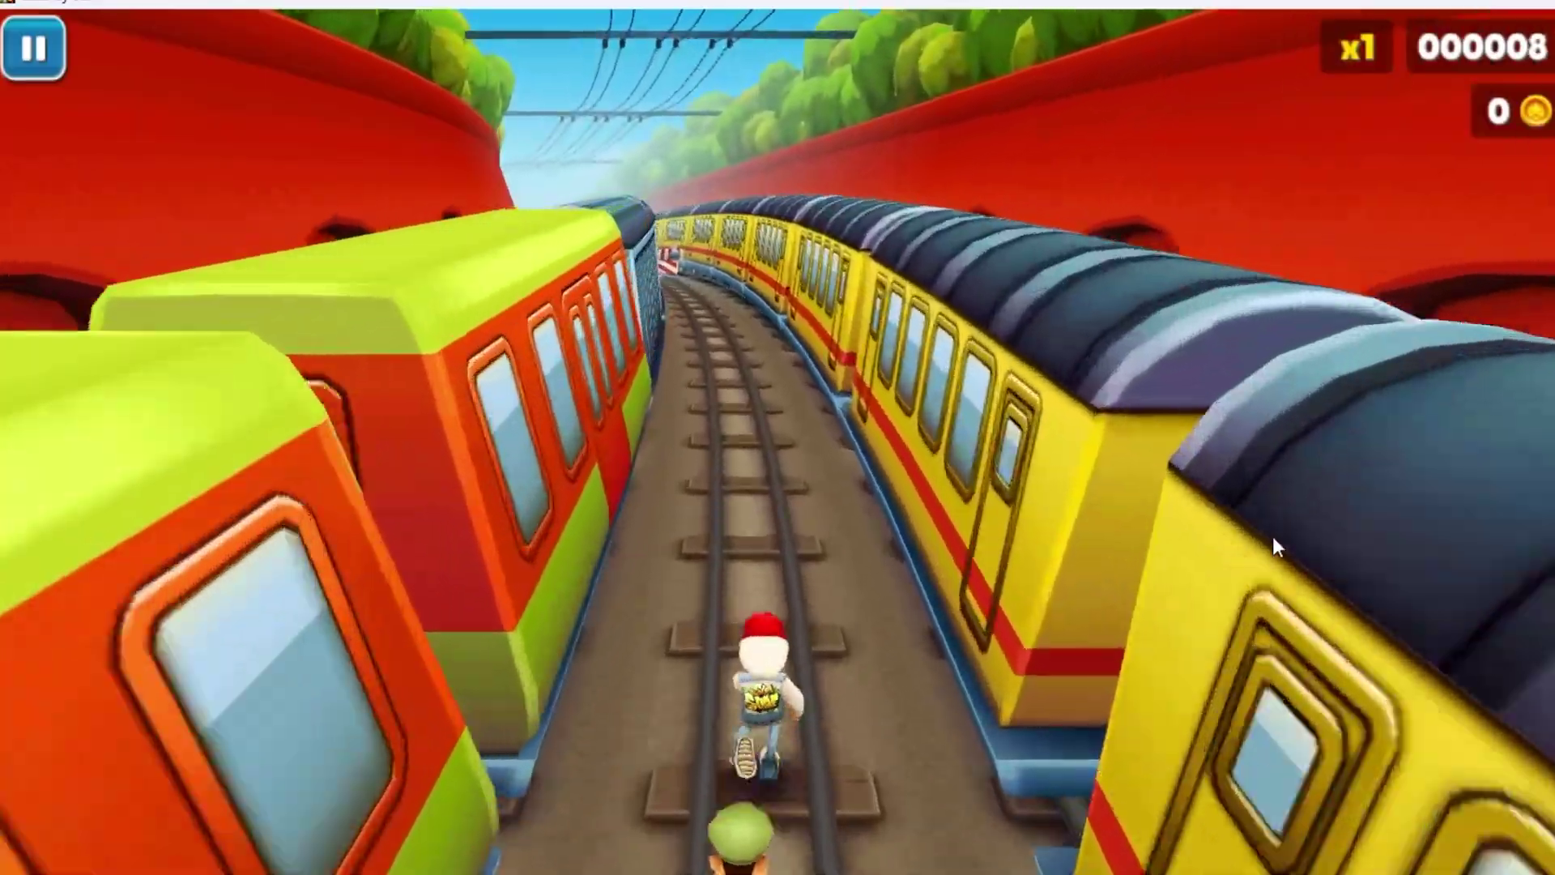
{"action": "key", "text": "Up"}
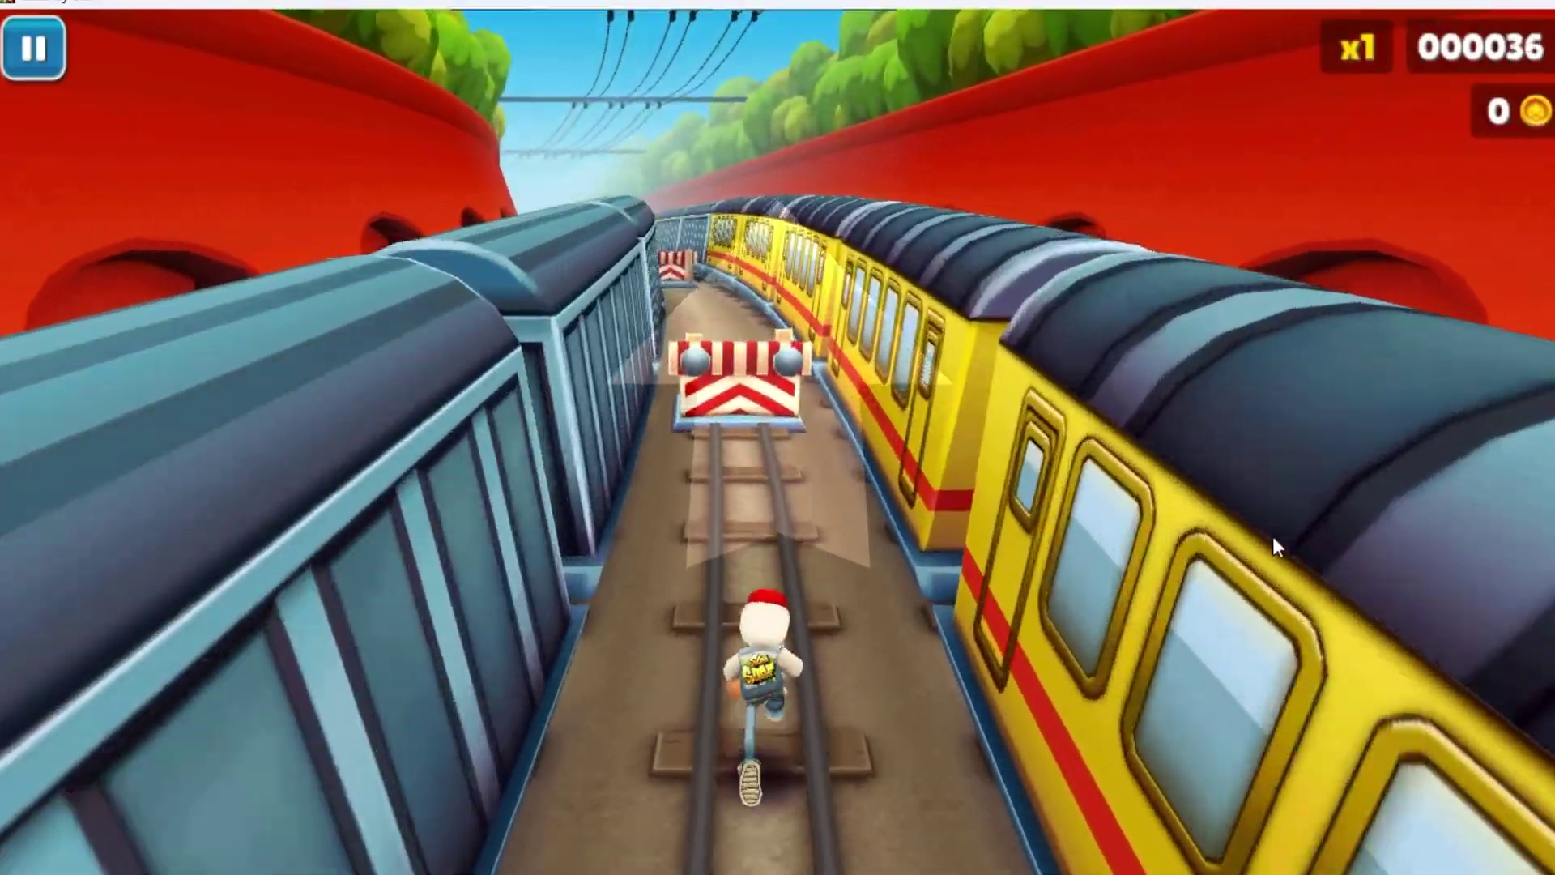
{"action": "key", "text": "Up"}
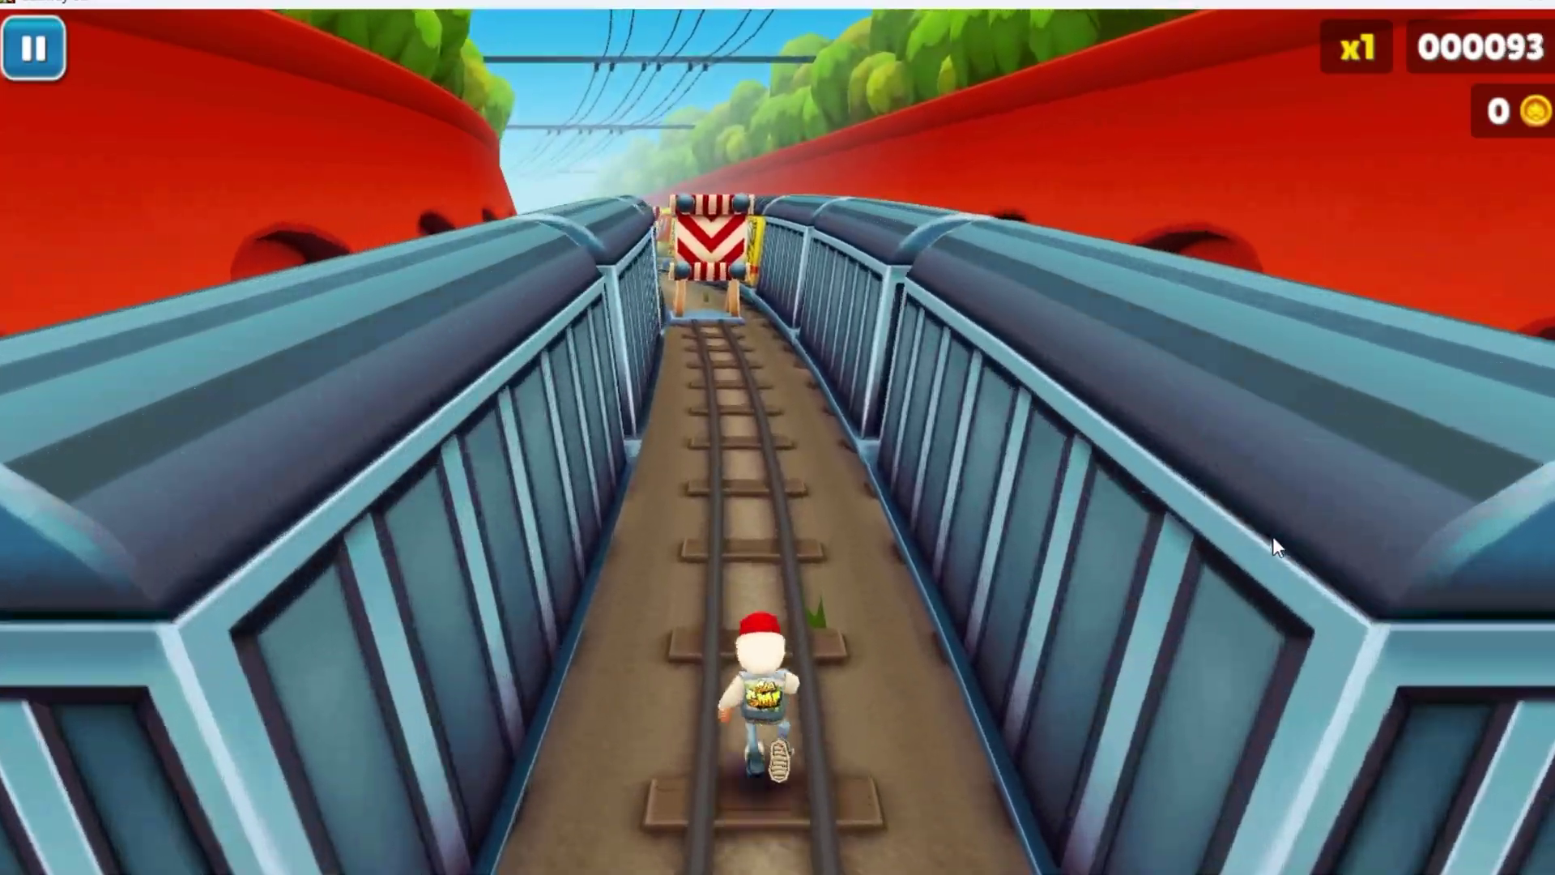
{"action": "key", "text": "Down"}
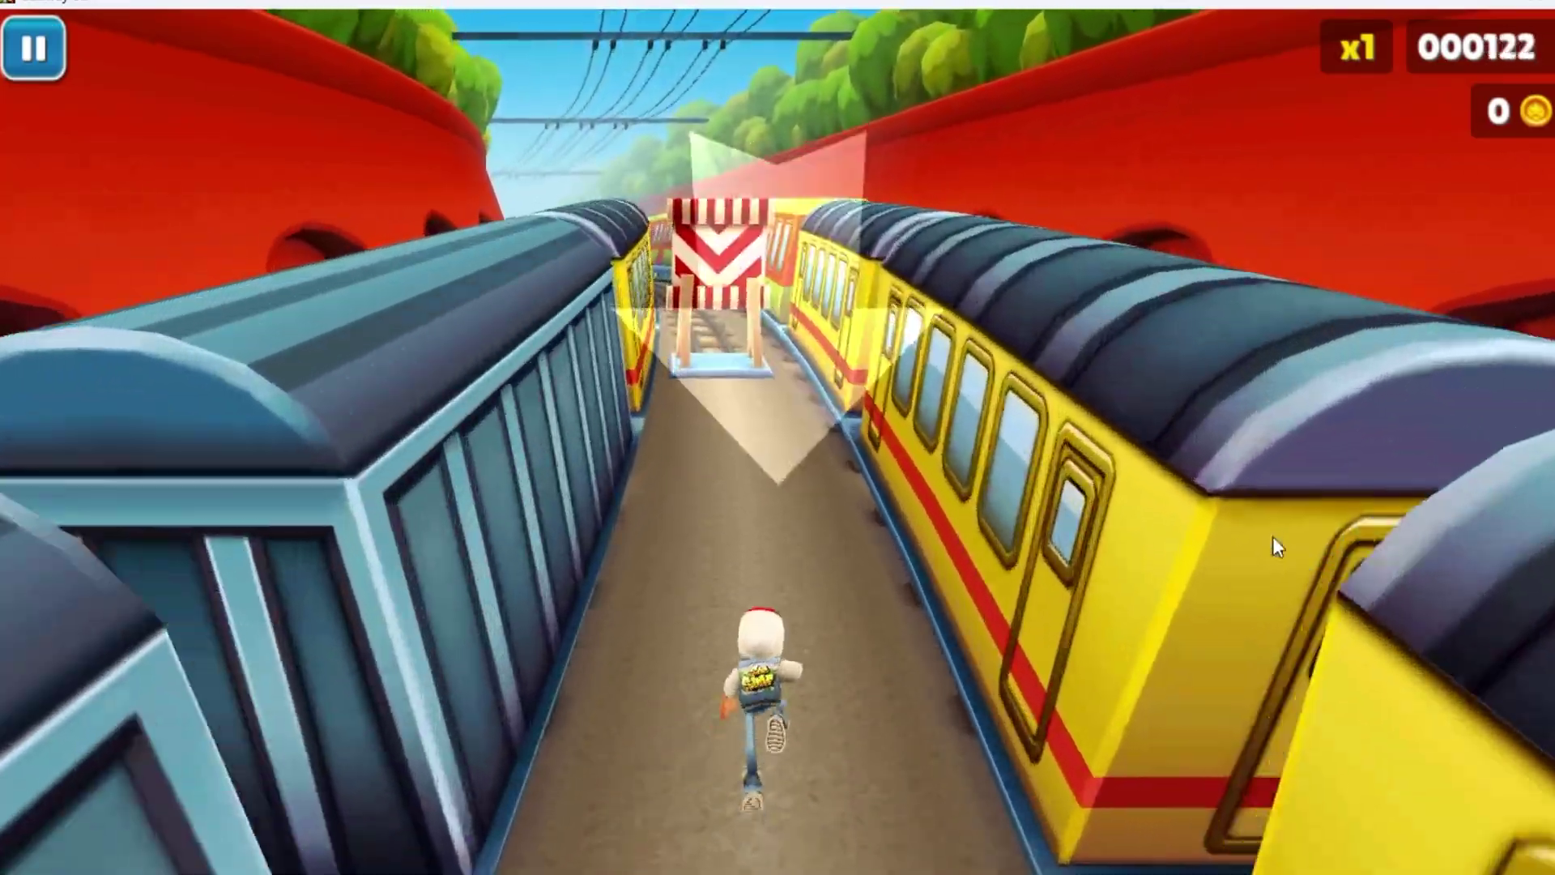
{"action": "key", "text": "Down"}
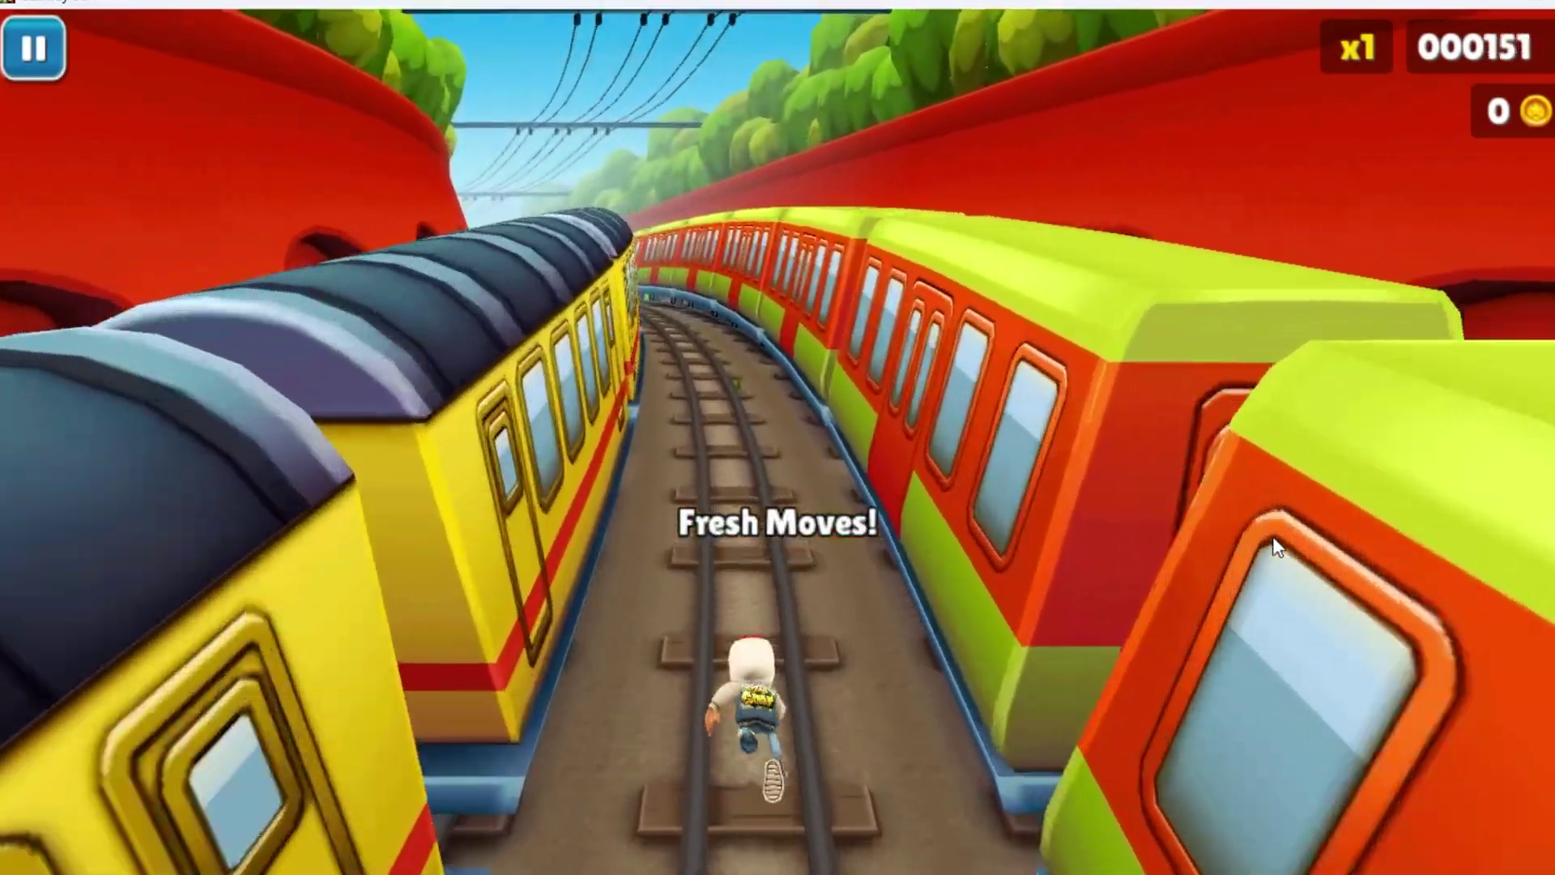
Switch between the left, middle and right tracks to dodge the parked trains
{"action": "key", "text": "Left"}
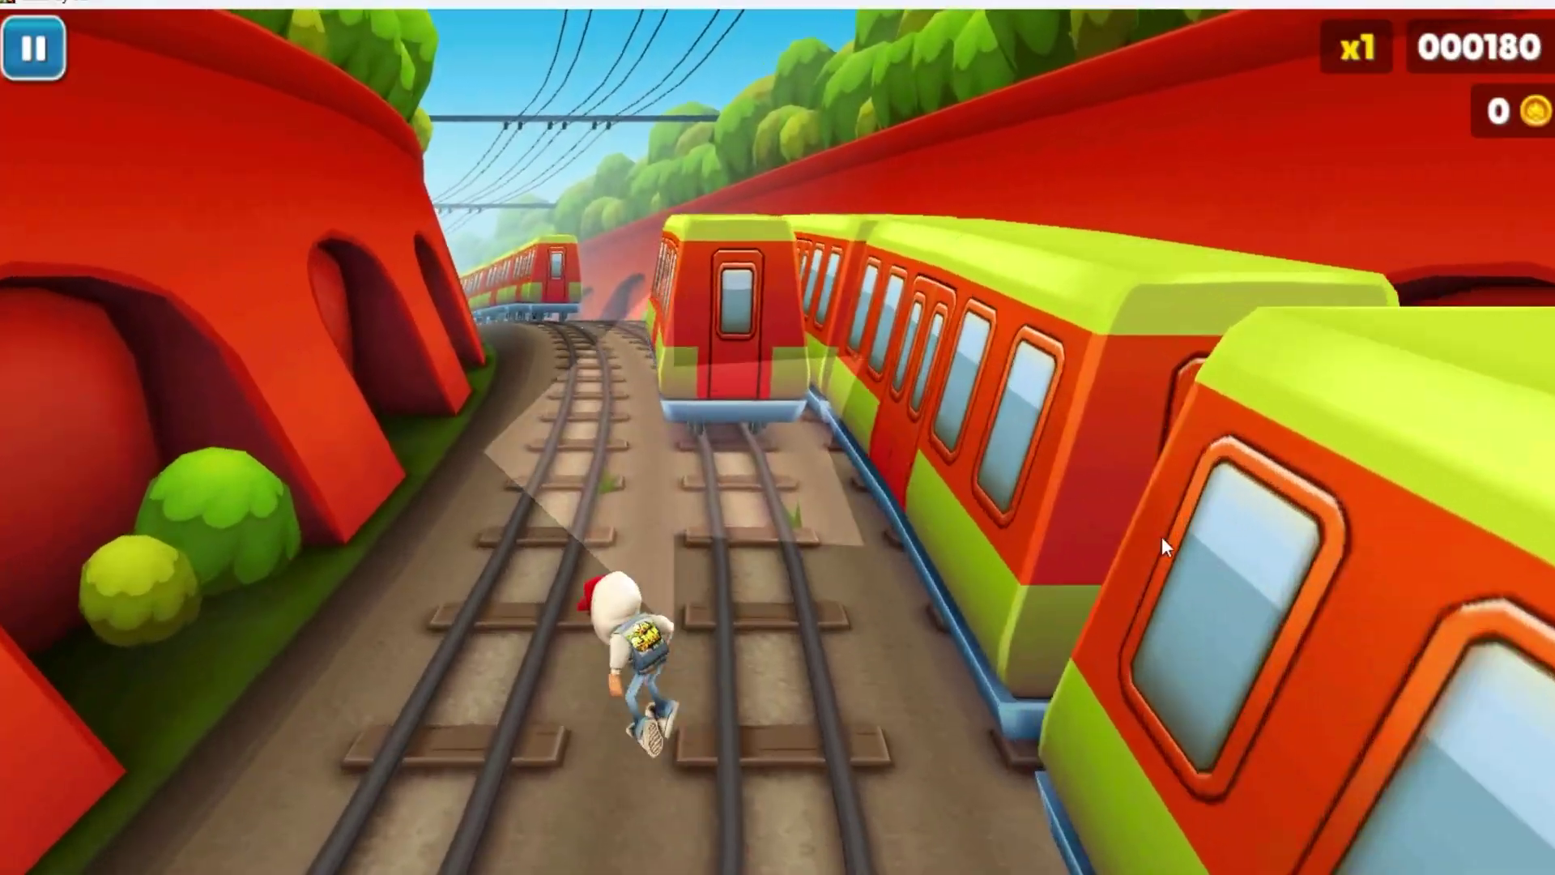
{"action": "key", "text": "Up"}
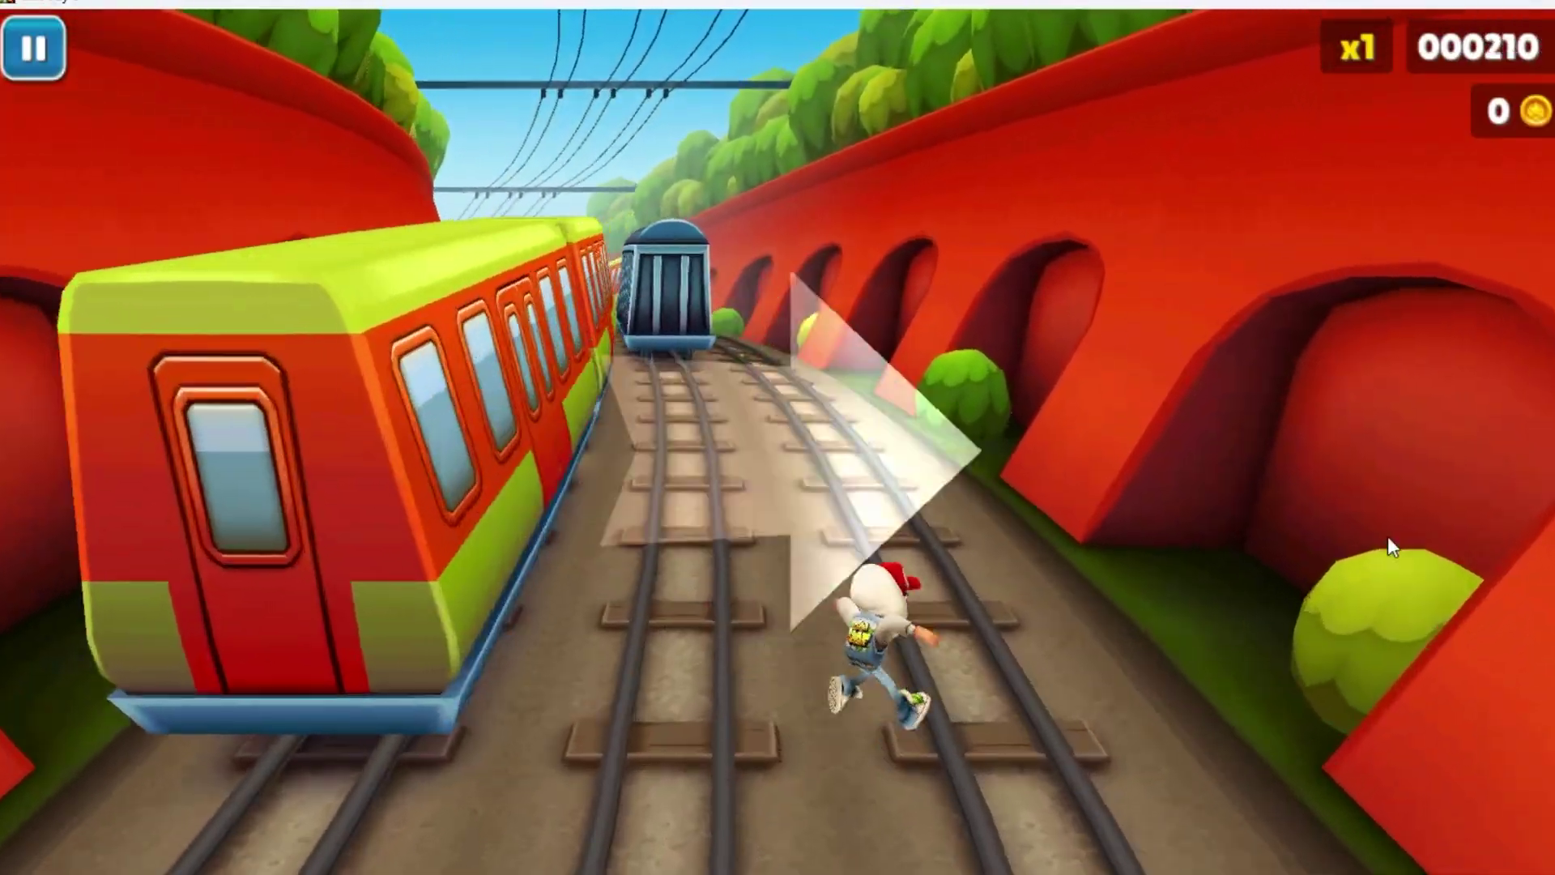
{"action": "key", "text": "Right"}
{"action": "key", "text": "Left"}
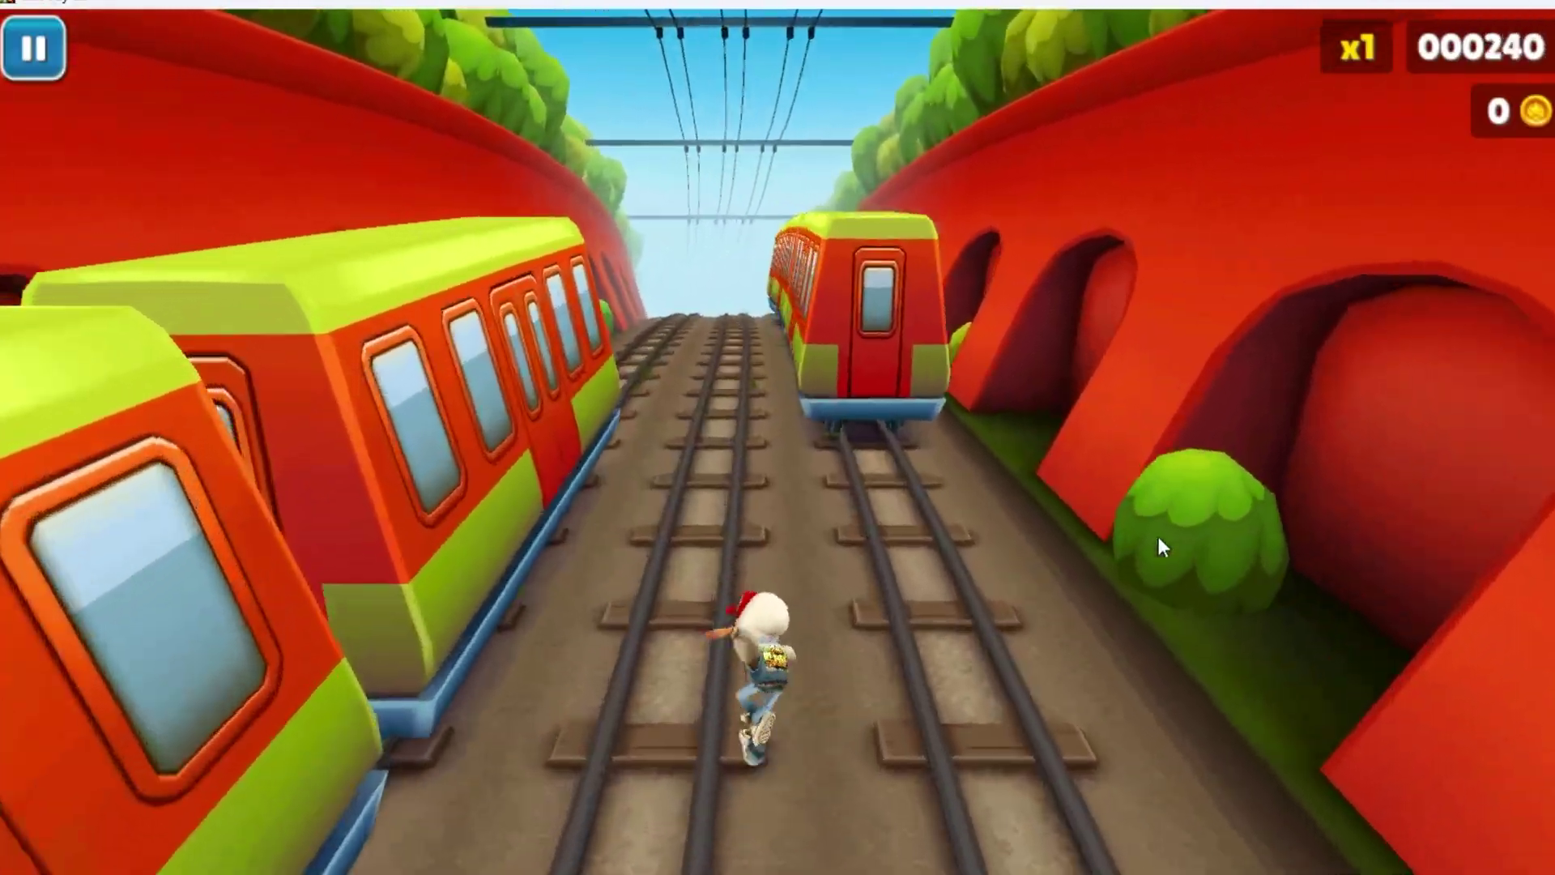
{"action": "key", "text": "Left"}
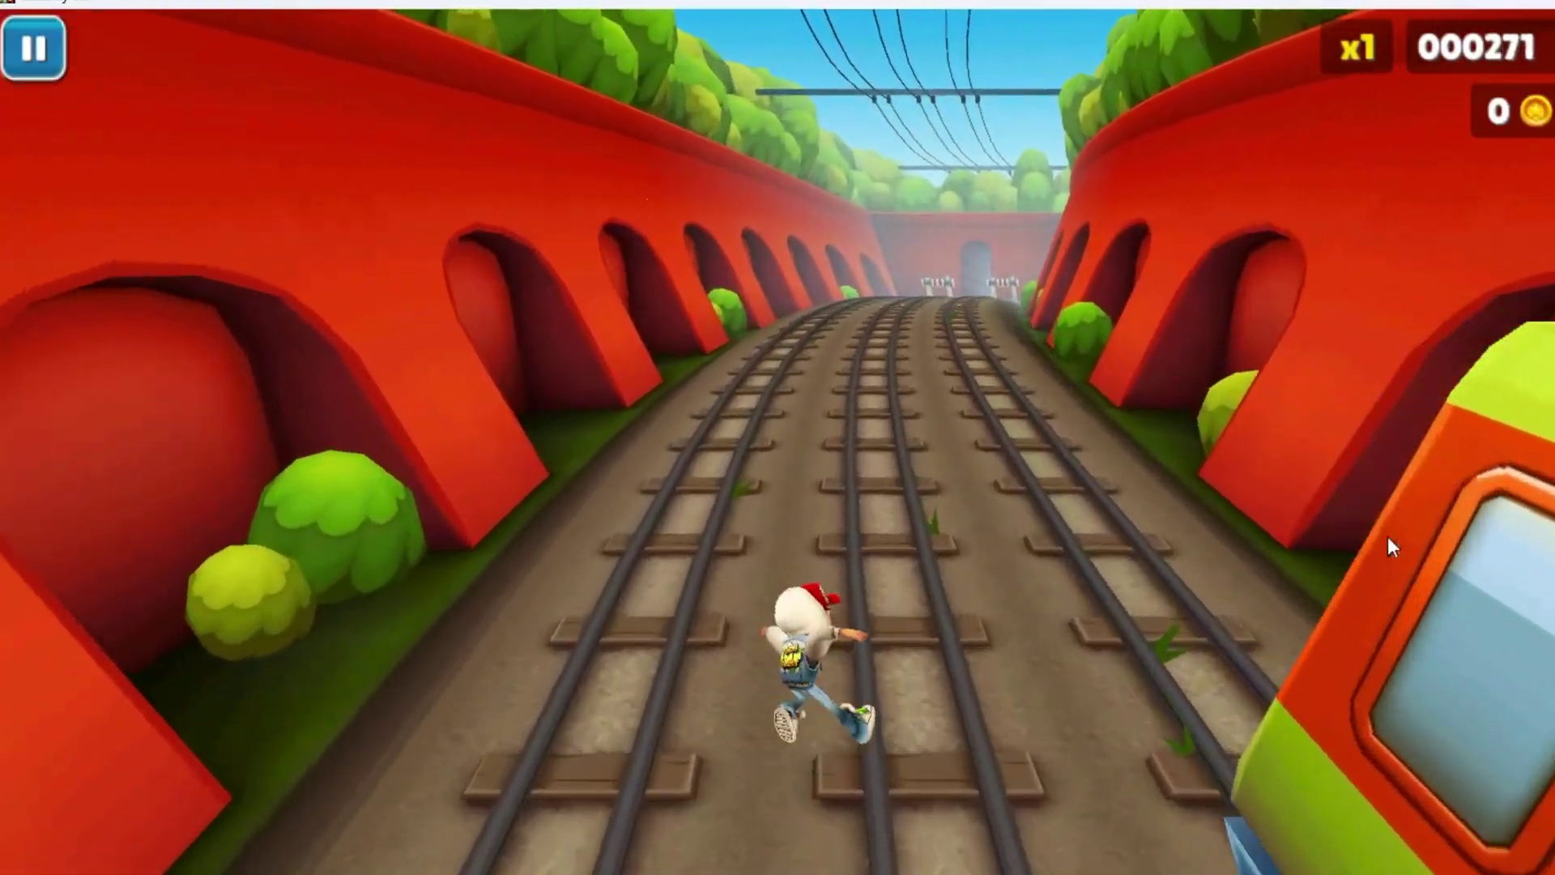
{"action": "key", "text": "Right"}
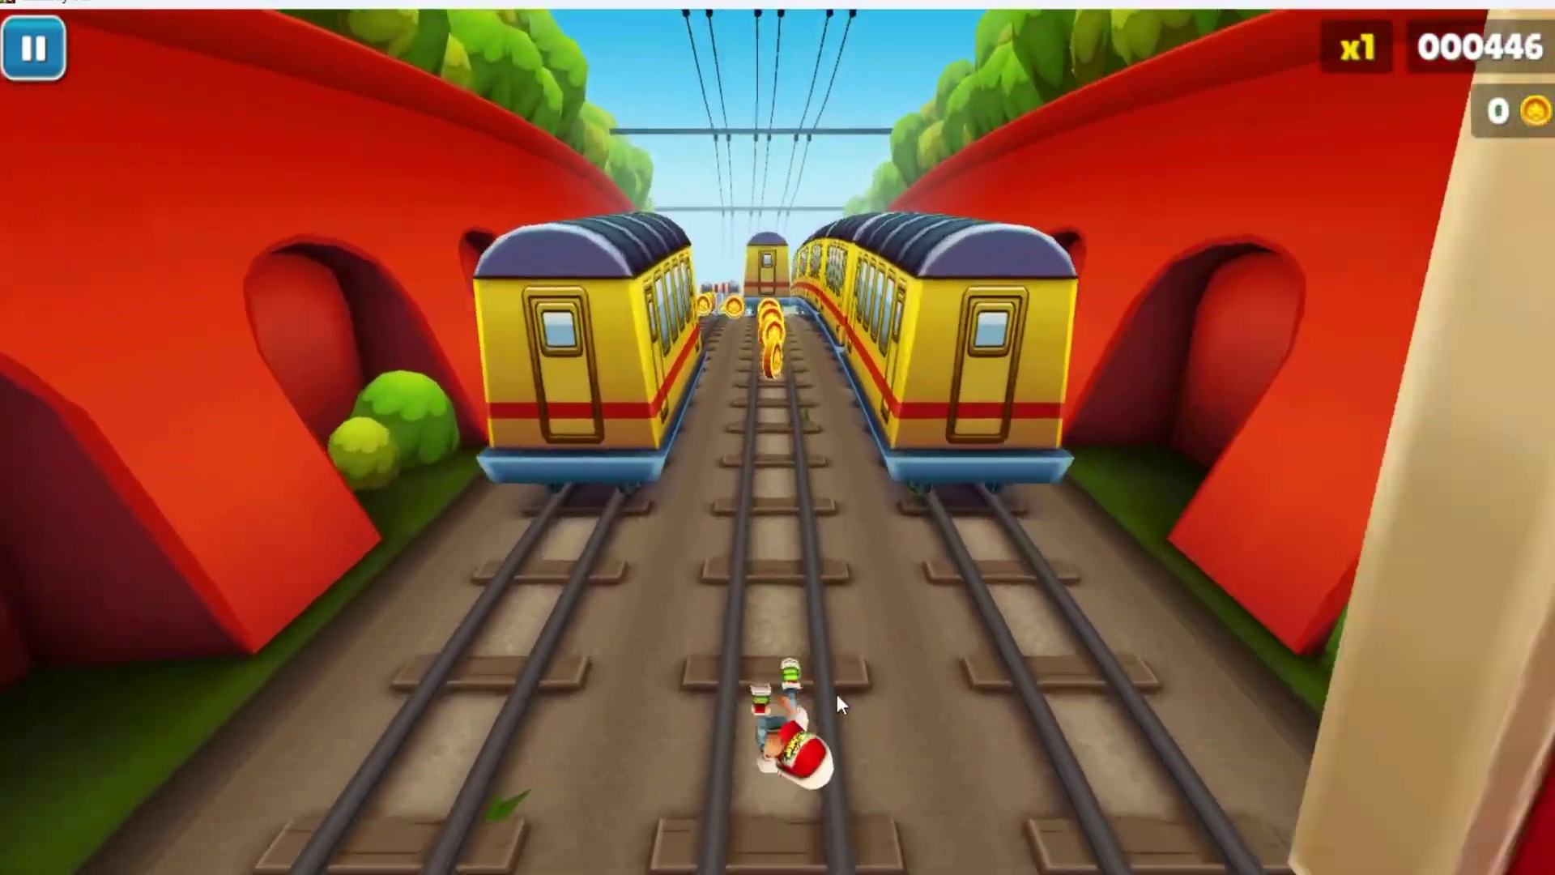
Change tracks to collect coins, roll under the high barrier and jump the low barrier before the tunnel
{"action": "key", "text": "Left"}
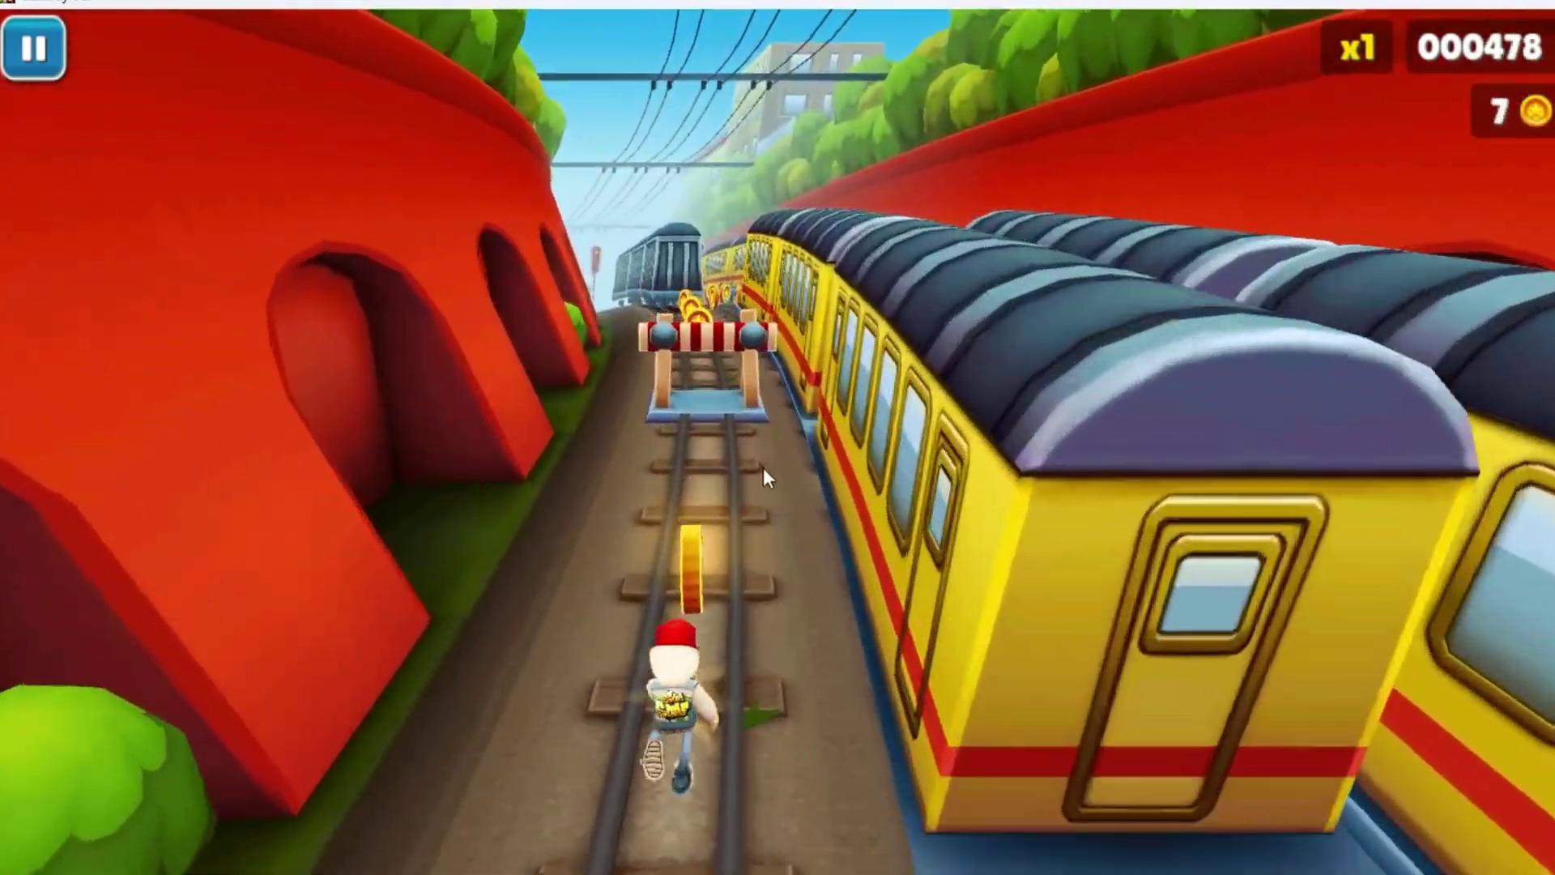
{"action": "mouse_move", "coordinate": [763, 470]}
{"action": "left_mouse_down"}
{"action": "mouse_move", "coordinate": [744, 650]}
{"action": "mouse_move", "coordinate": [929, 601]}
{"action": "left_mouse_up"}
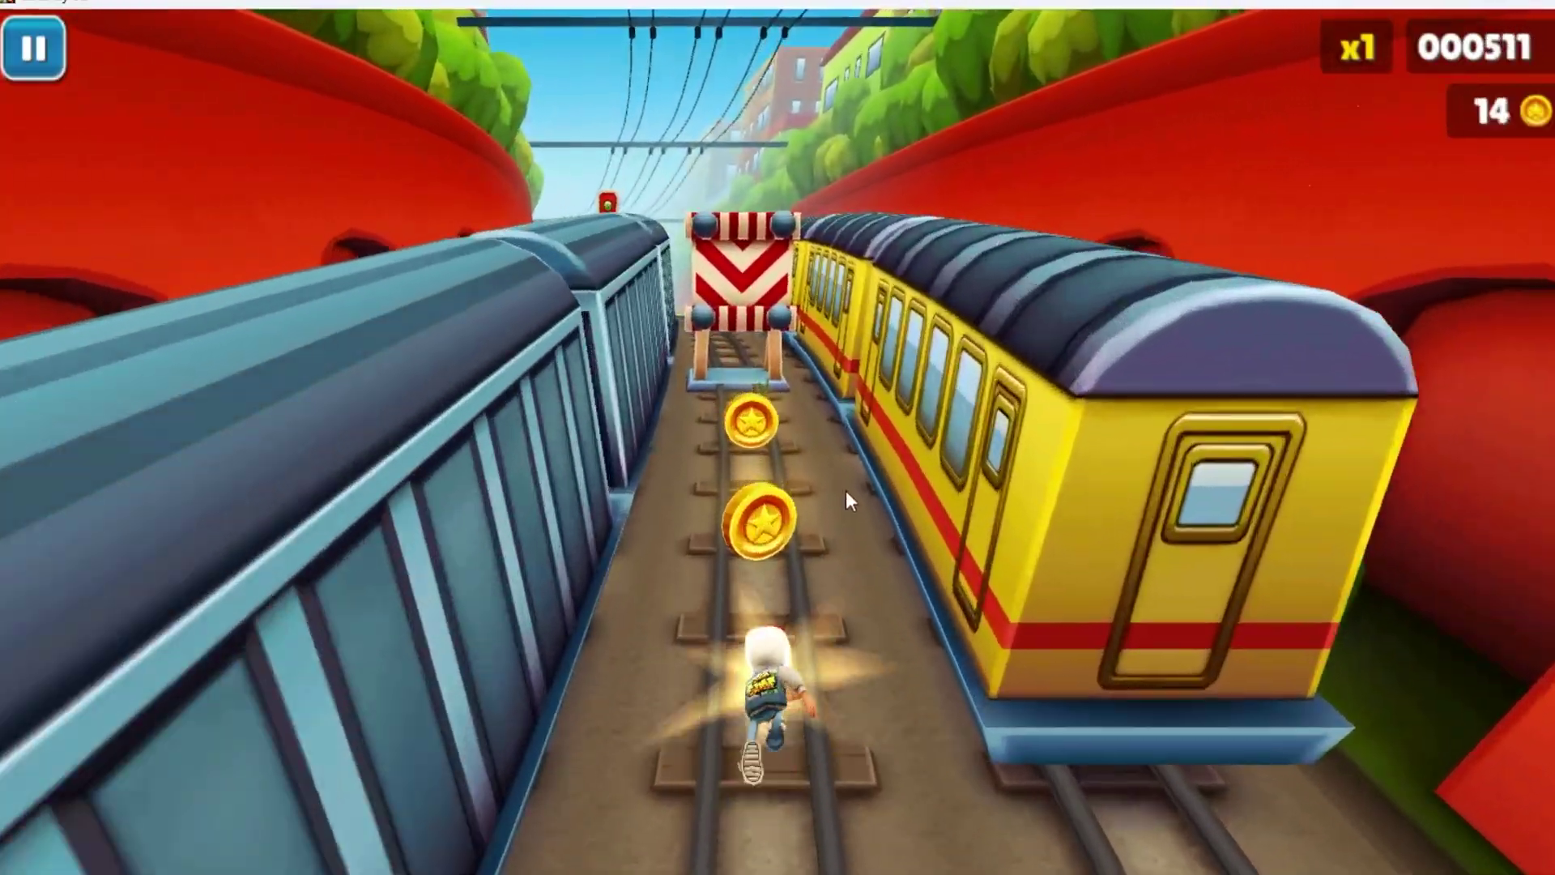
{"action": "key", "text": "Down"}
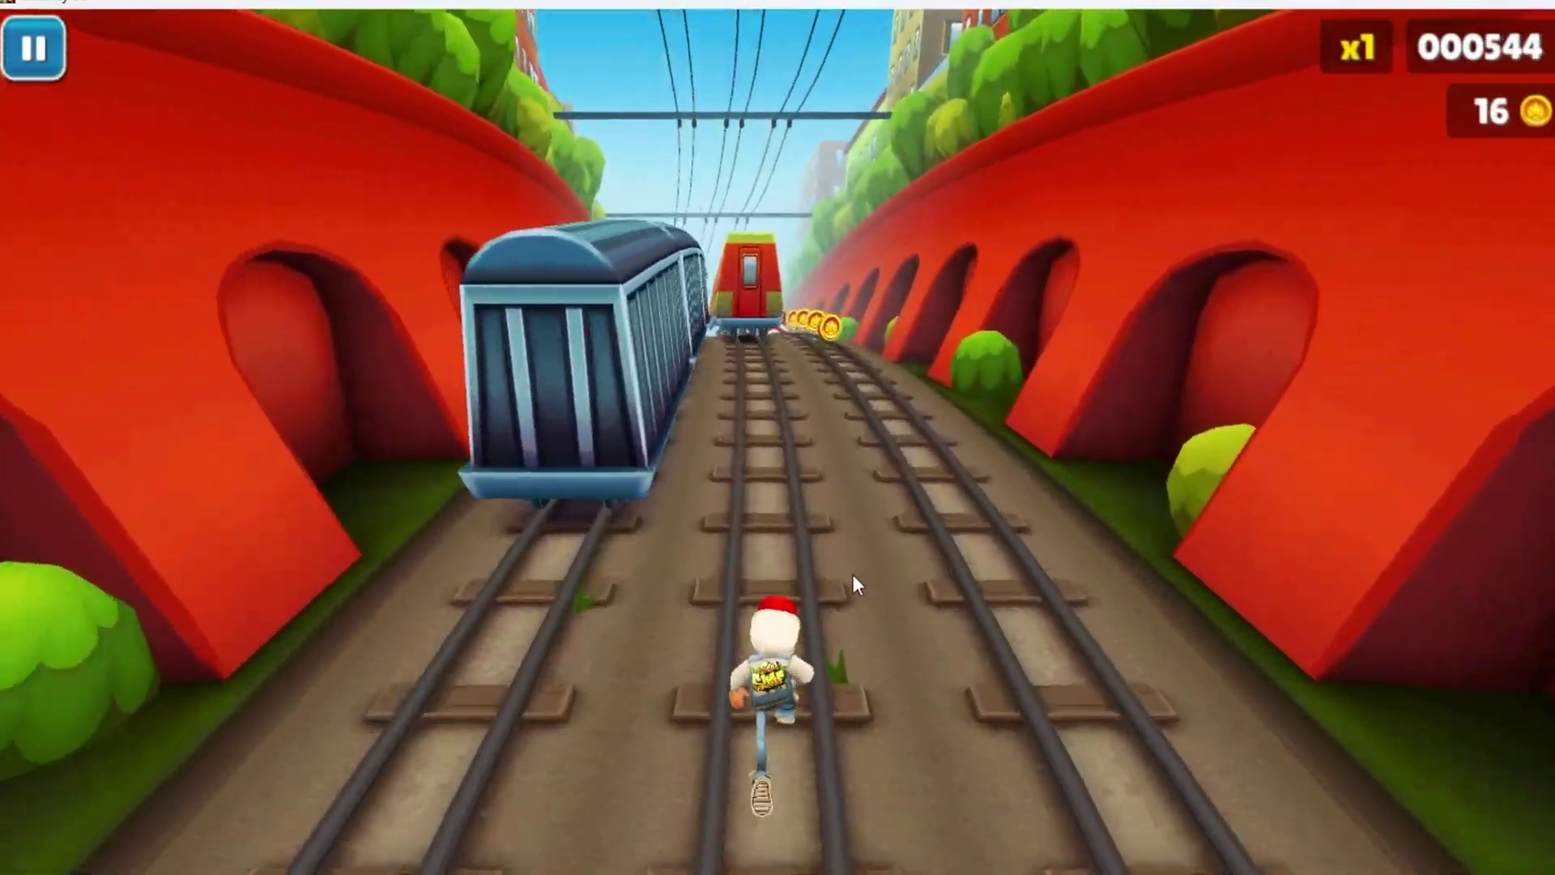
{"action": "key", "text": "Right"}
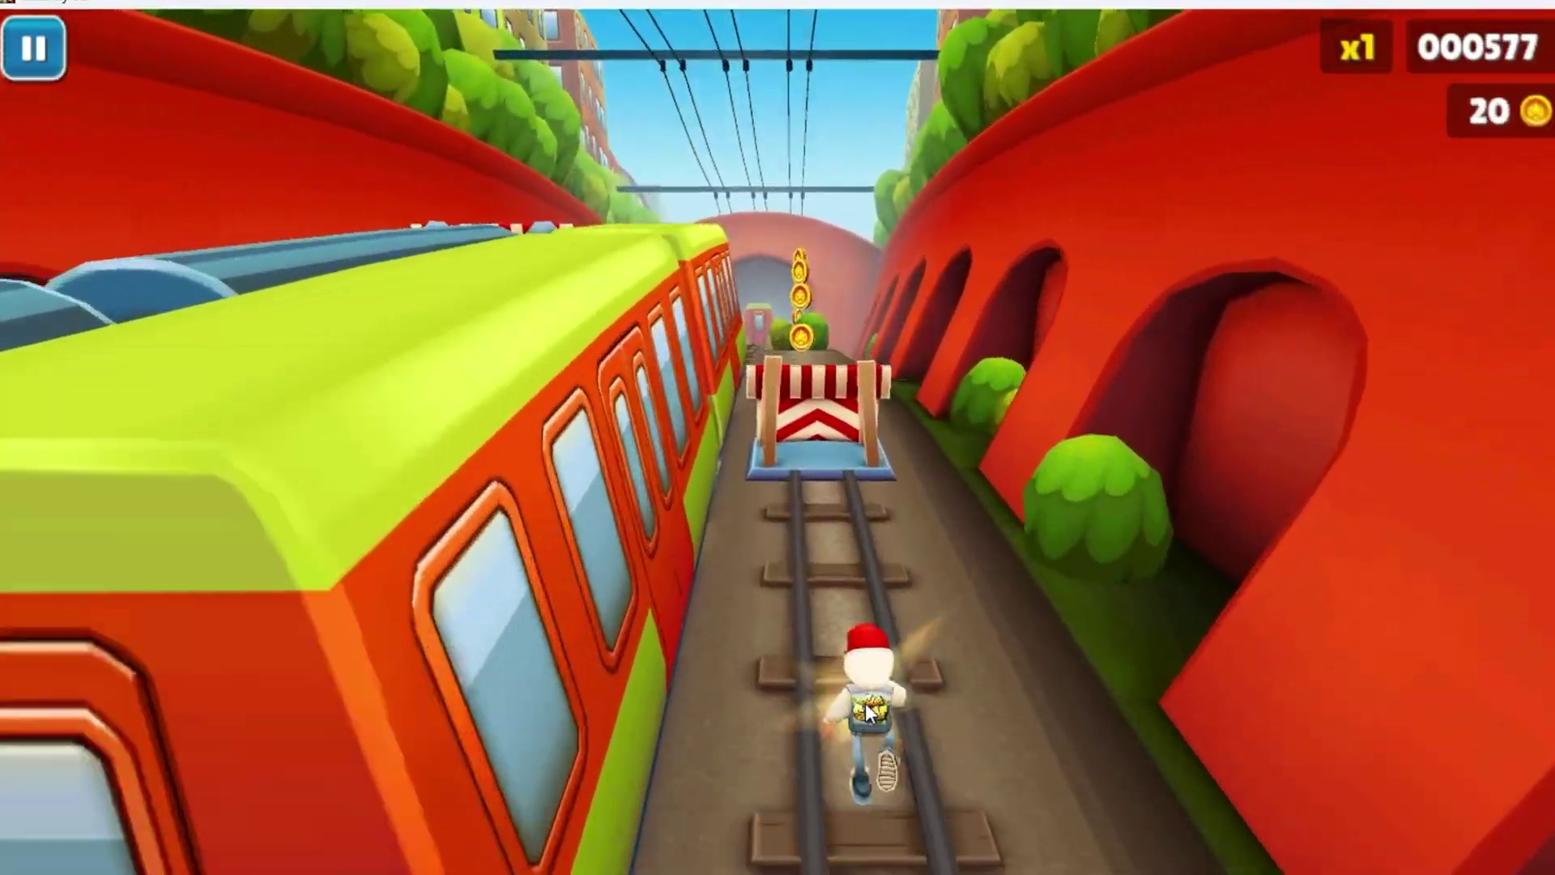
{"action": "key", "text": "Up"}
Jump along the right-hand track beyond the tunnel, clearing the obstacles and collecting the coin arcs
{"action": "key", "text": "Up"}
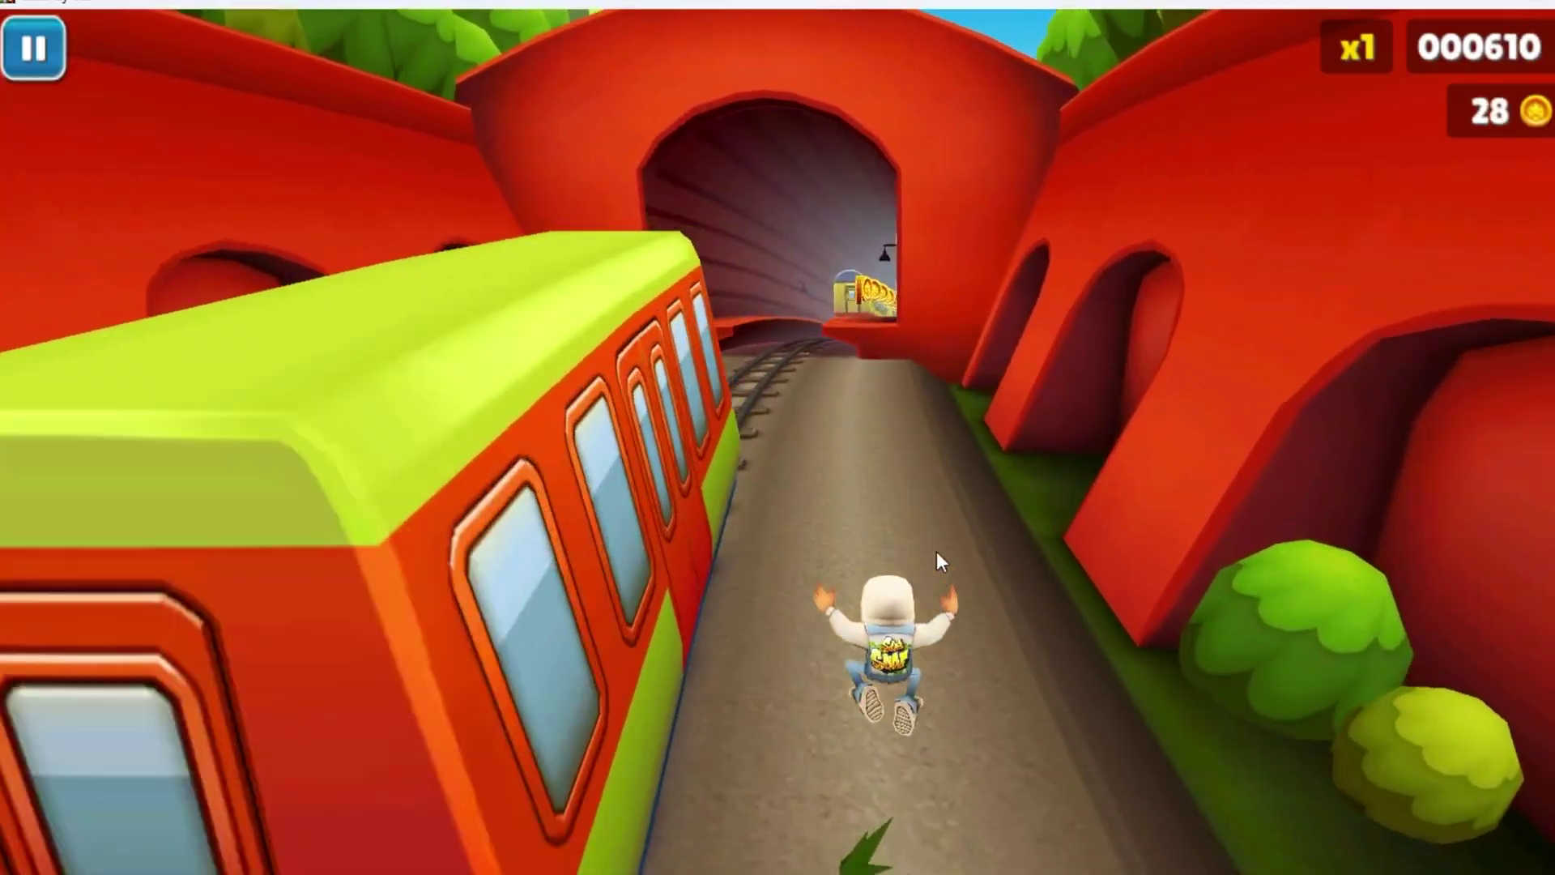
{"action": "key", "text": "Up"}
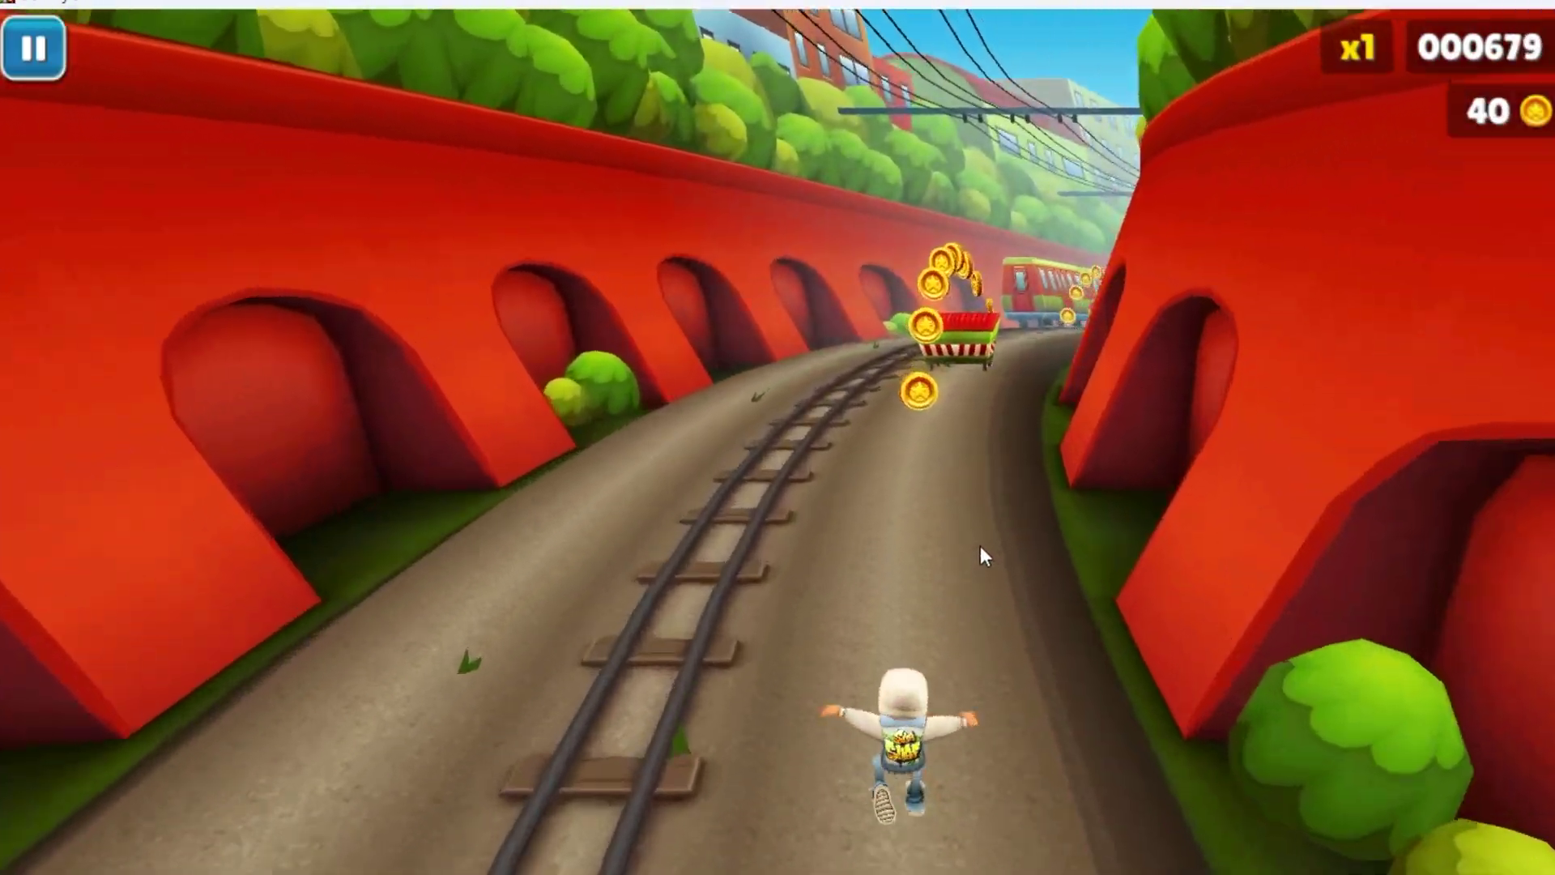
{"action": "key", "text": "Up"}
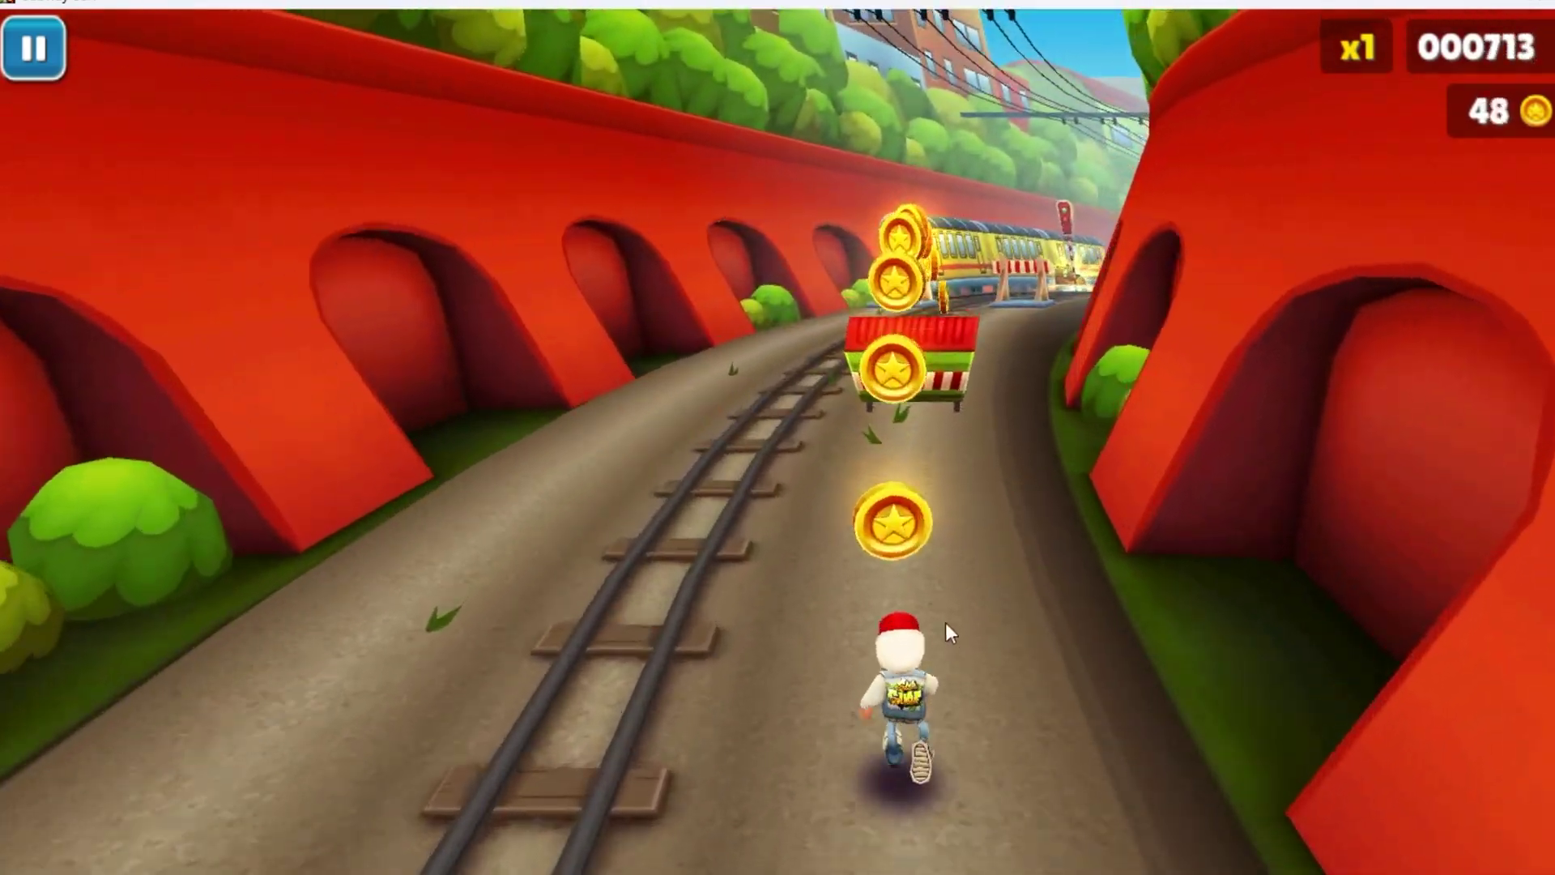
{"action": "key", "text": "Up"}
{"action": "key", "text": "Up"}
{"action": "mouse_move", "coordinate": [1093, 231]}
{"action": "left_mouse_down"}
{"action": "mouse_move", "coordinate": [921, 492]}
{"action": "mouse_move", "coordinate": [863, 502]}
{"action": "mouse_move", "coordinate": [1018, 541]}
{"action": "left_mouse_up"}
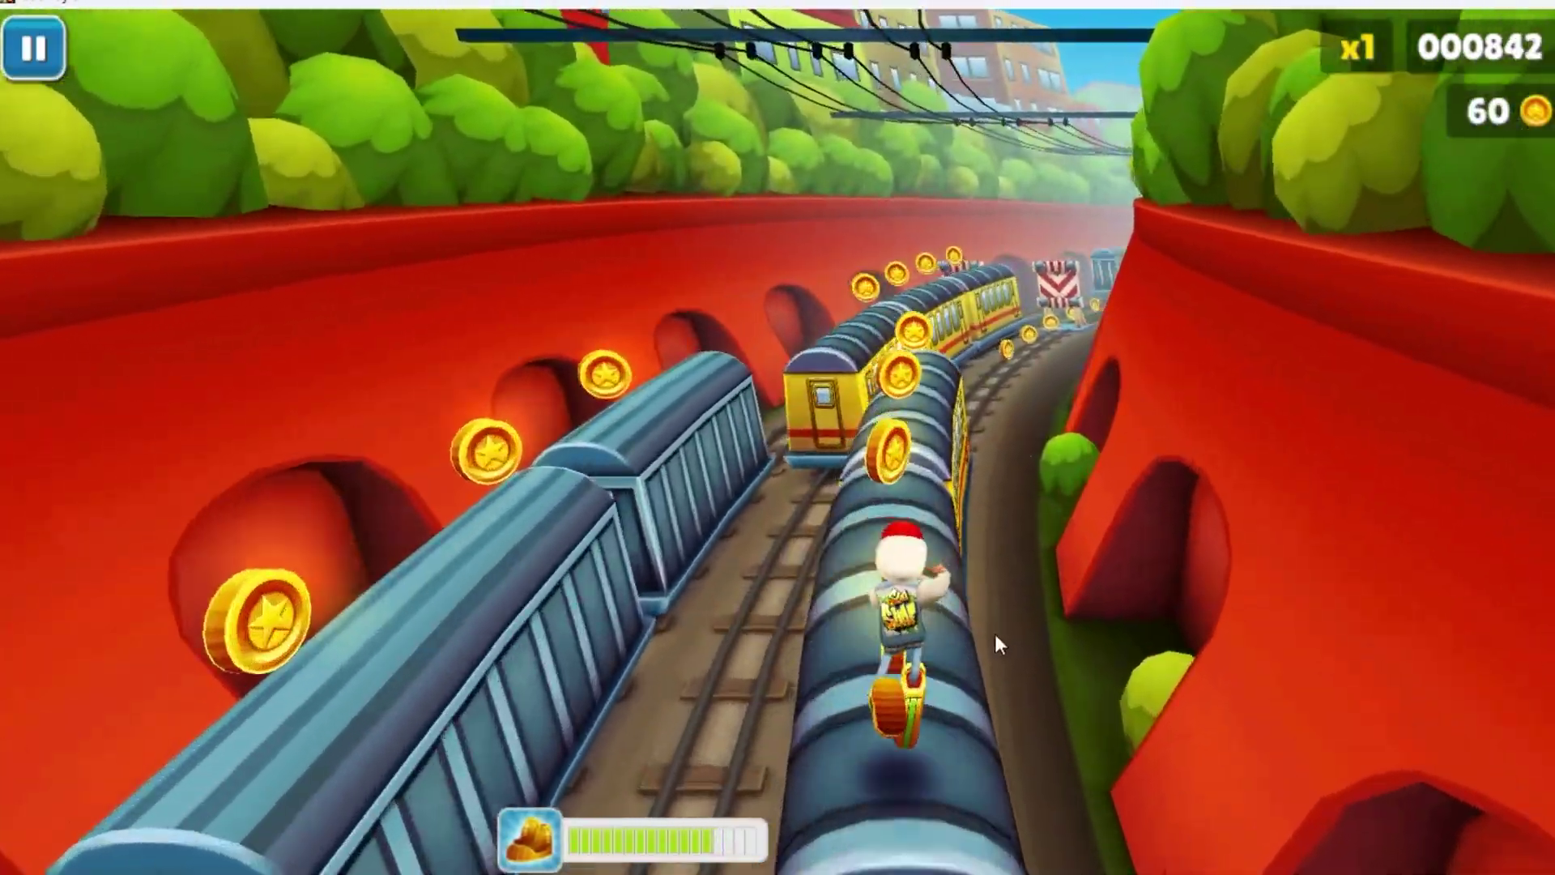
Activate a hoverboard and ride along the train roofs, collecting coins
{"action": "left_click_drag", "start_coordinate": [995, 633], "coordinate": [857, 407]}
{"action": "double_click", "coordinate": [857, 407]}
{"action": "key", "text": "Right"}
{"action": "key", "text": "Up"}
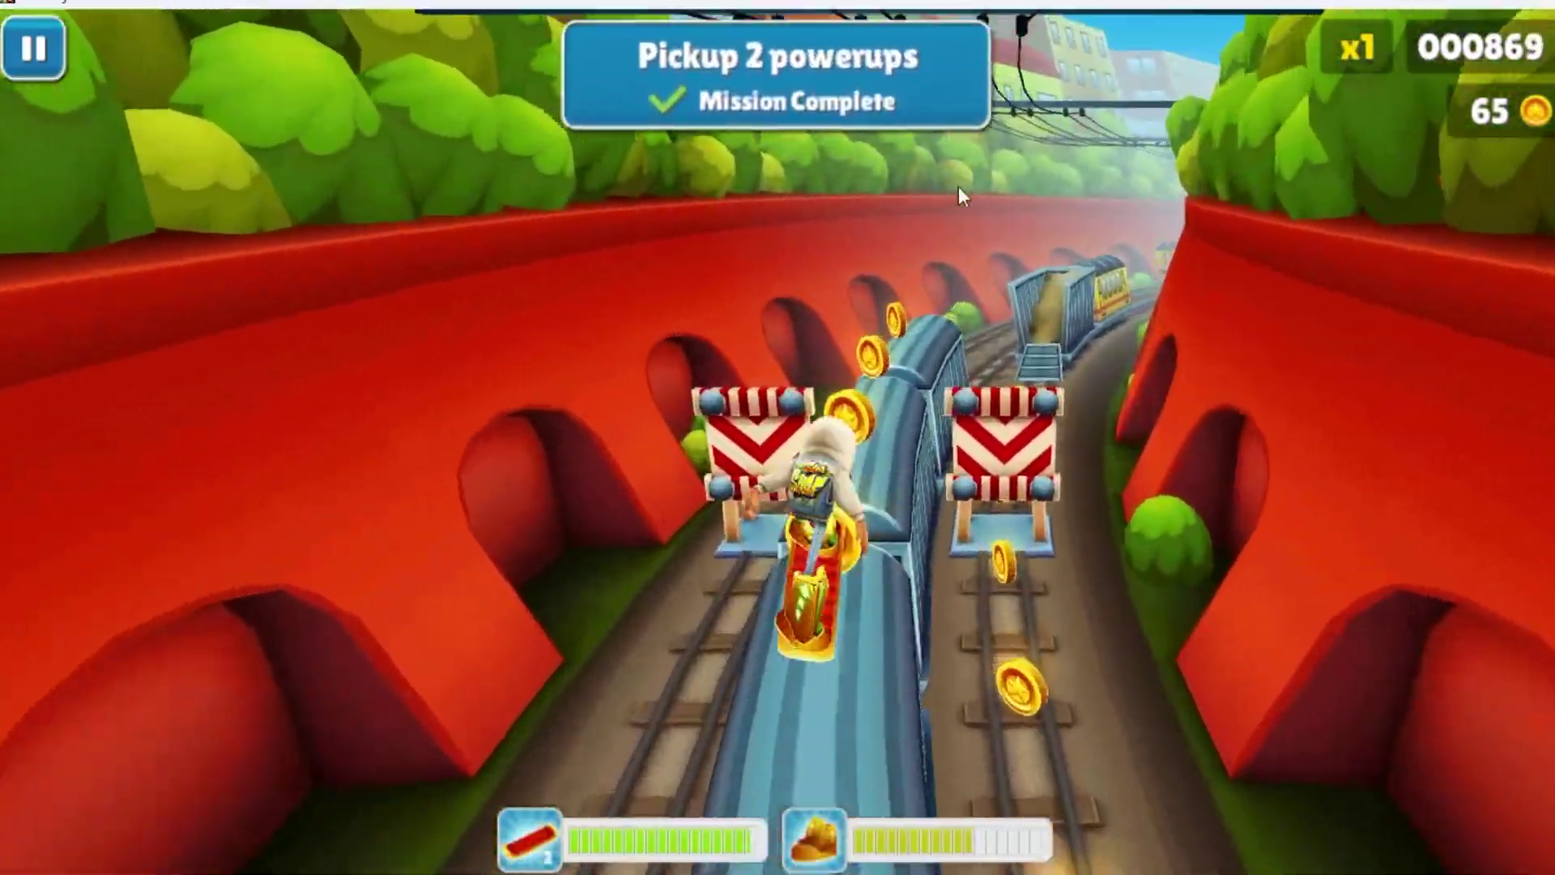
Jump across the train roofs over and past the bridge, moving to the left track to collect more coins
{"action": "key", "text": "Up"}
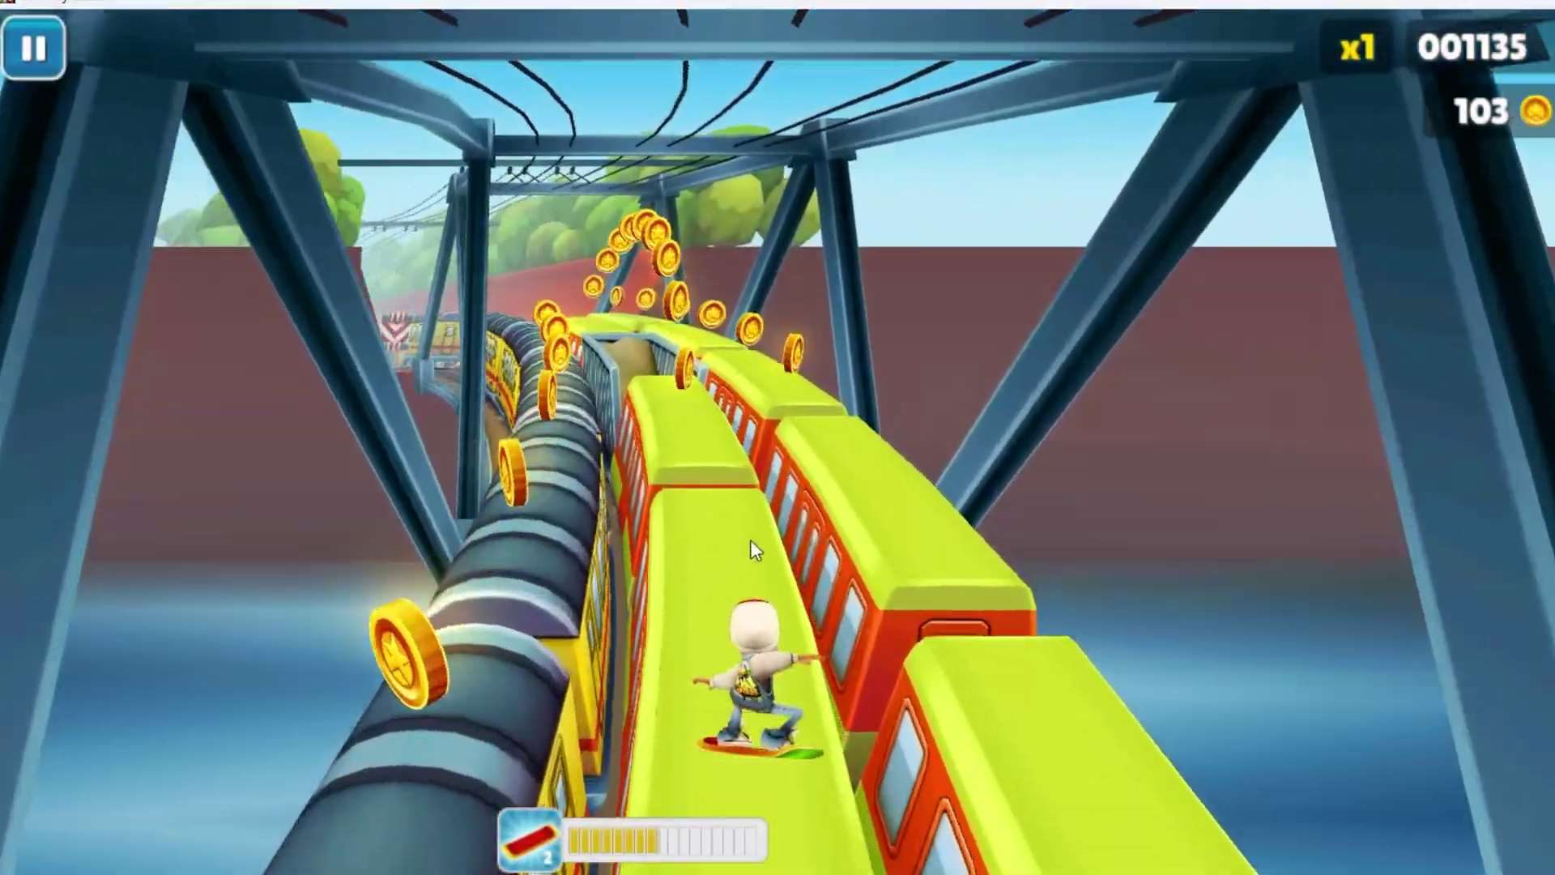
{"action": "left_click_drag", "start_coordinate": [750, 541], "coordinate": [751, 268]}
{"action": "key", "text": "Up"}
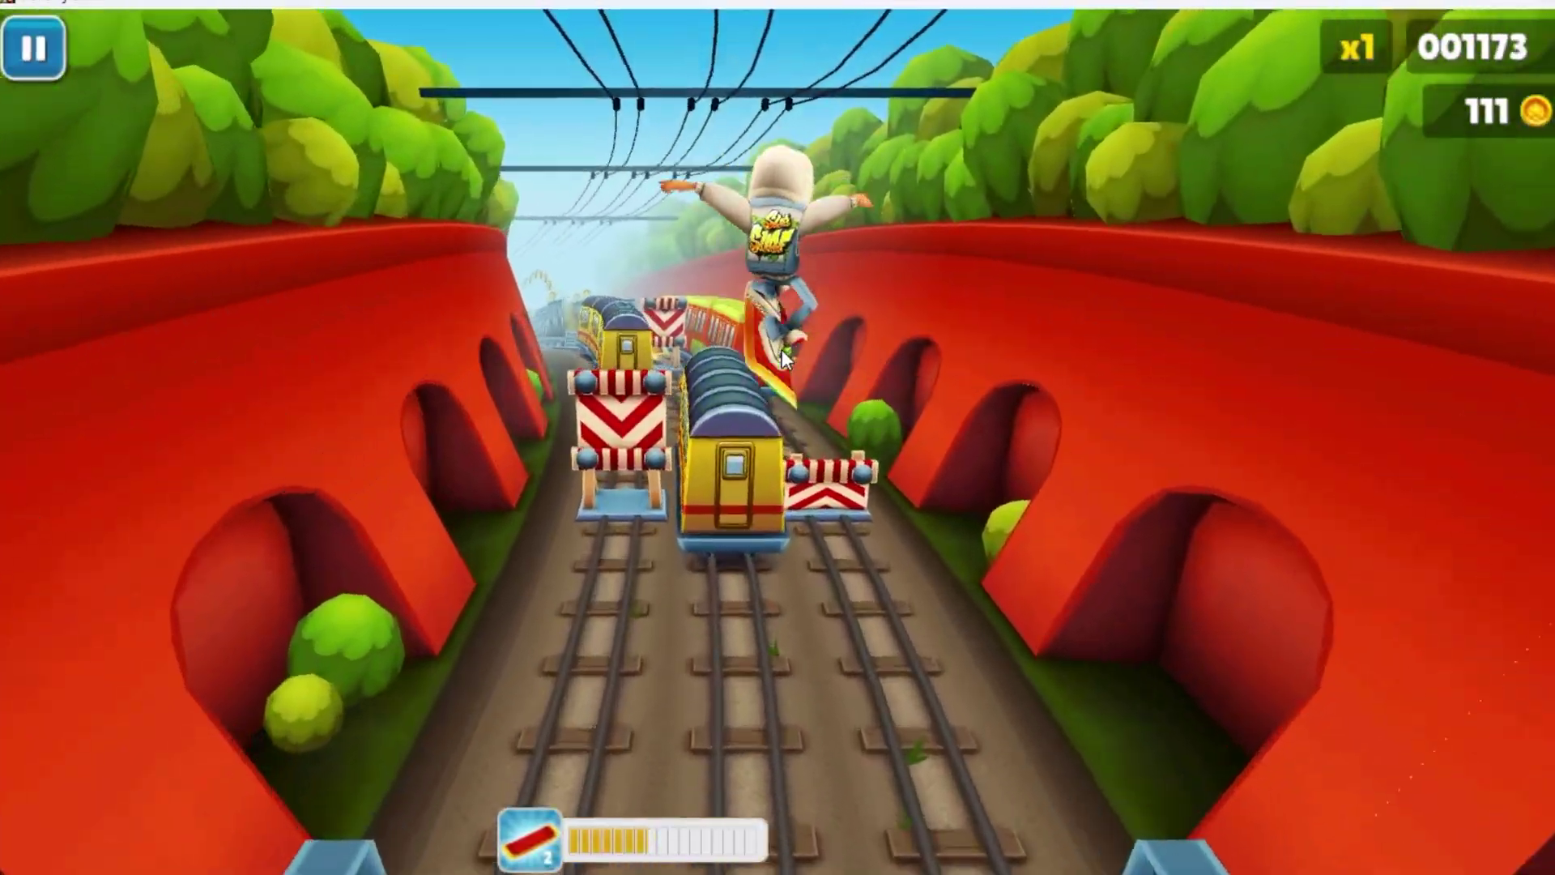
{"action": "key", "text": "Left"}
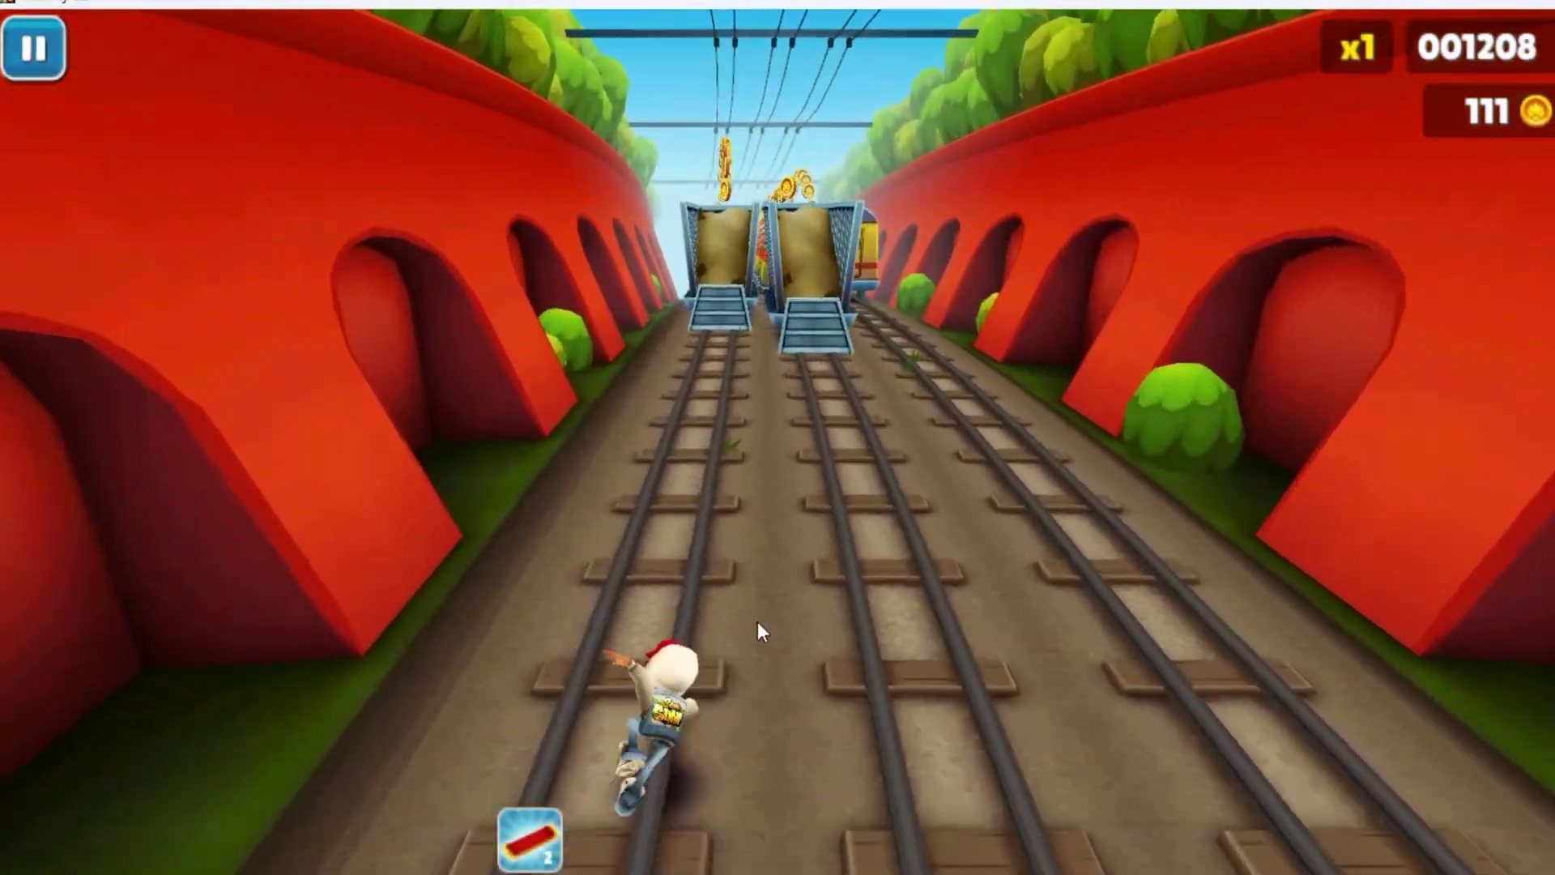
{"action": "key", "text": "Up"}
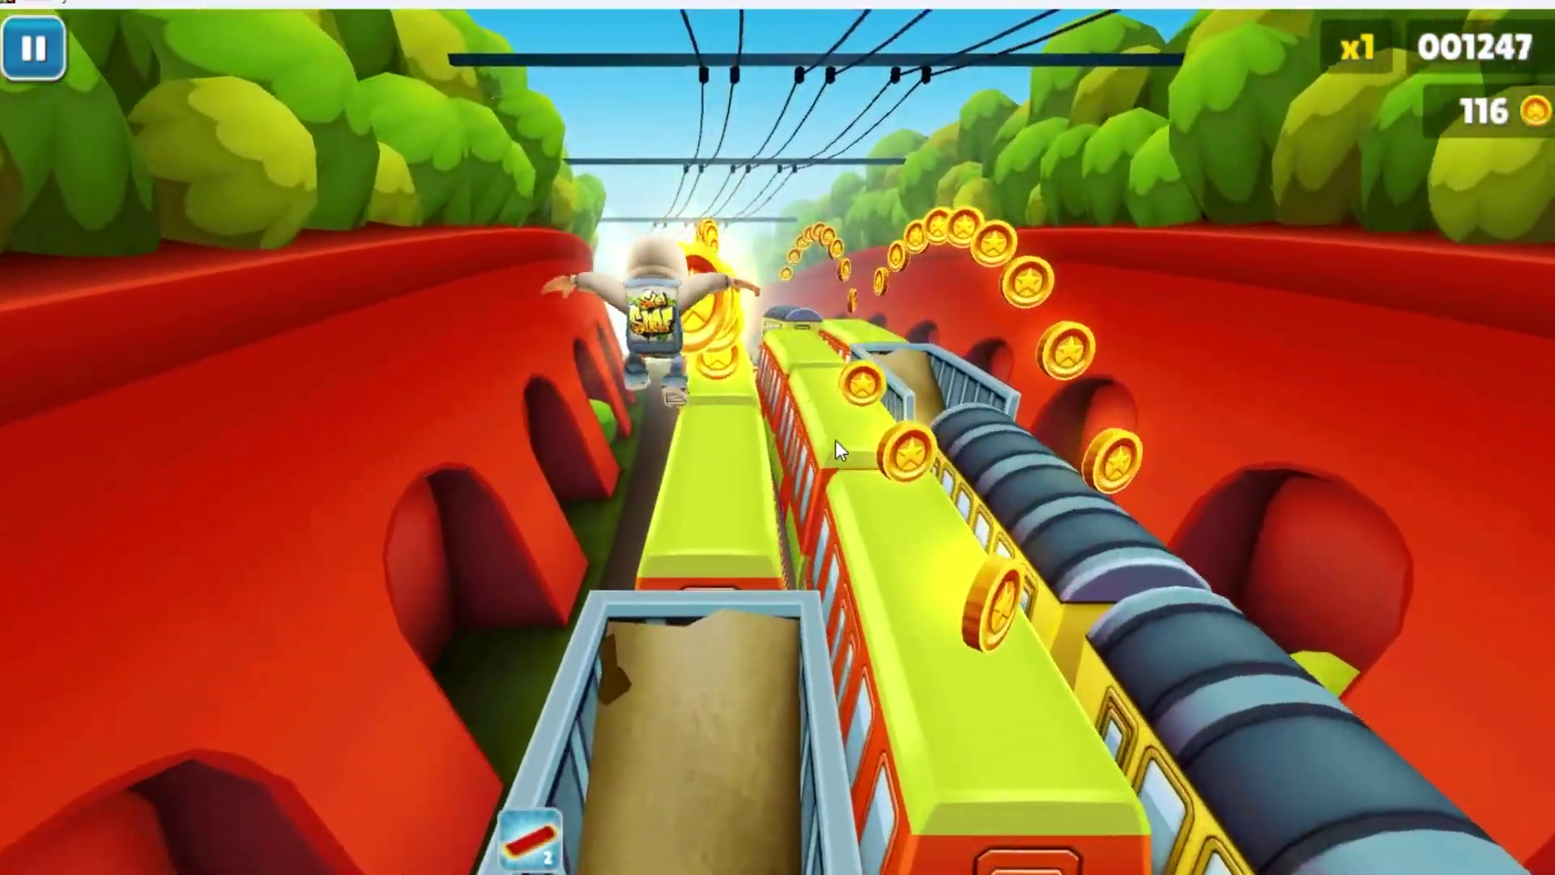
{"action": "key", "text": "Up"}
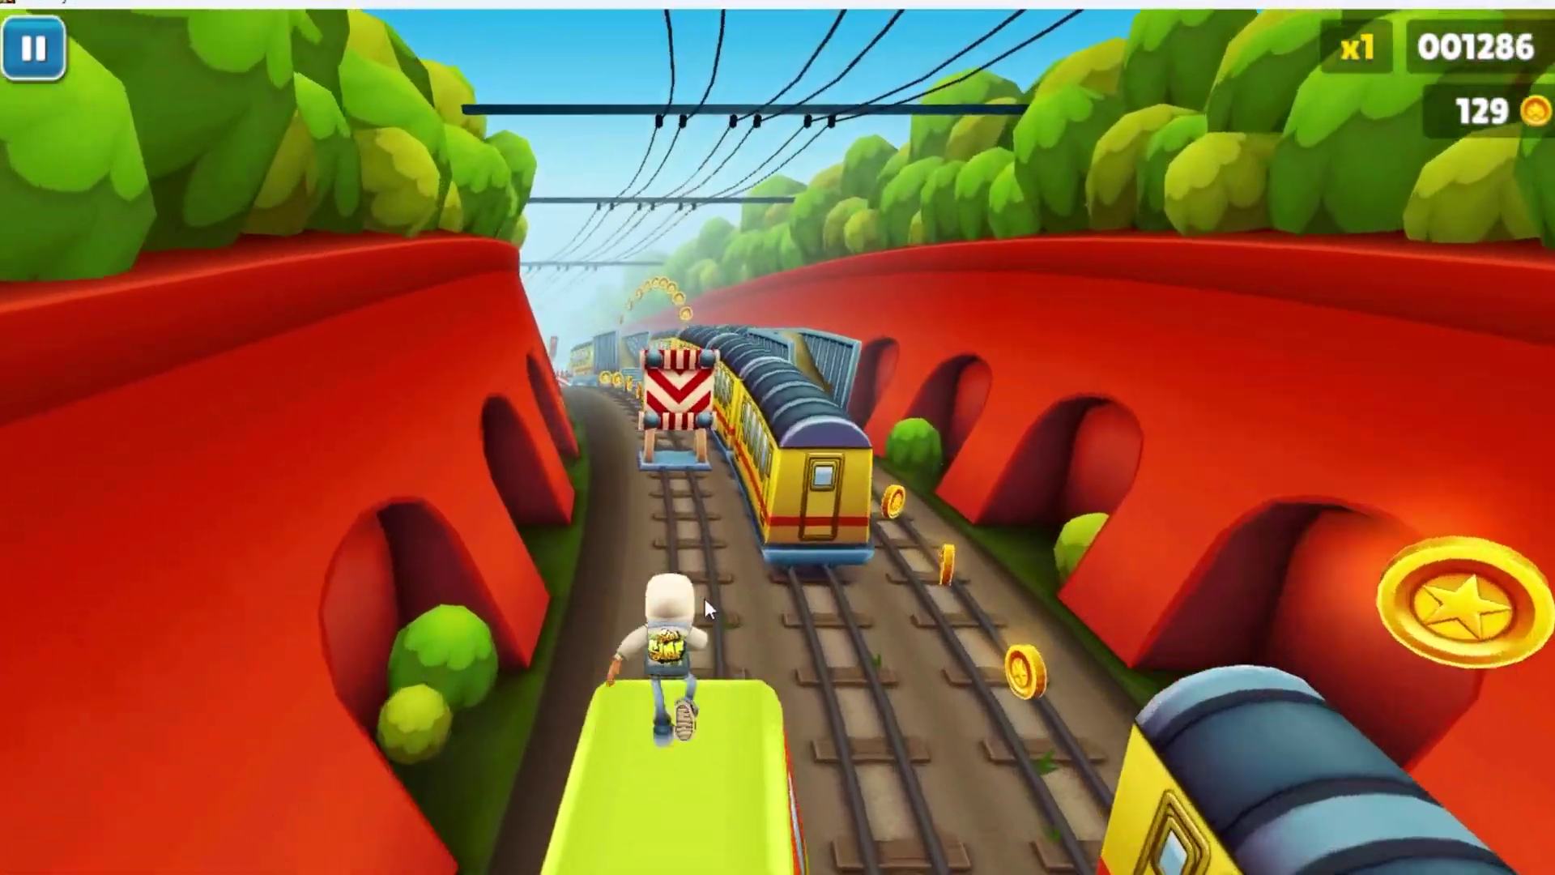